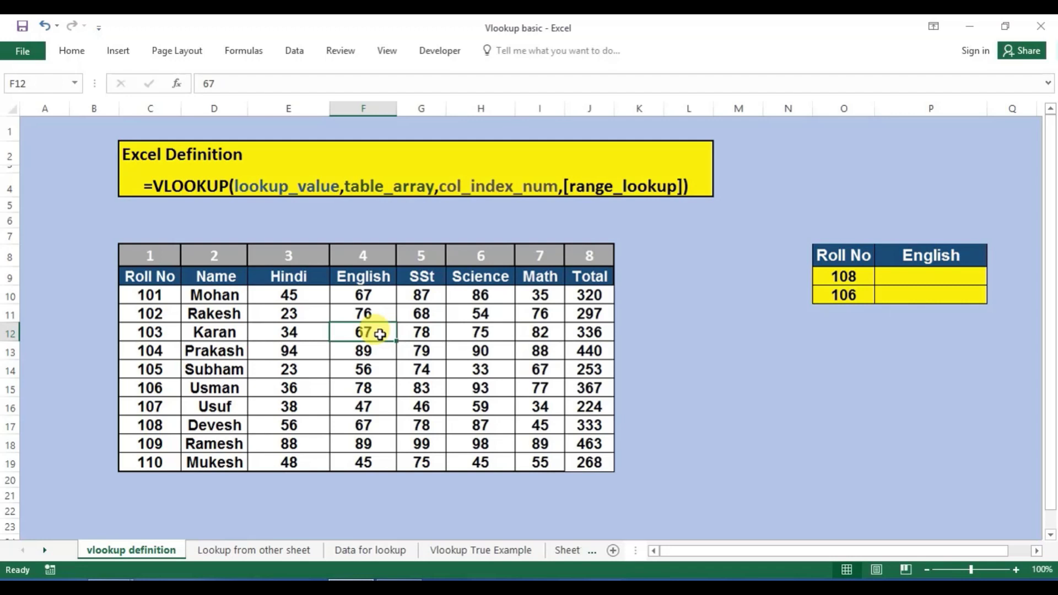
Examine the VLOOKUP syntax, the lookup roll number in O9 and its matching English mark in row 17 of the marks table
left_click(303, 189)
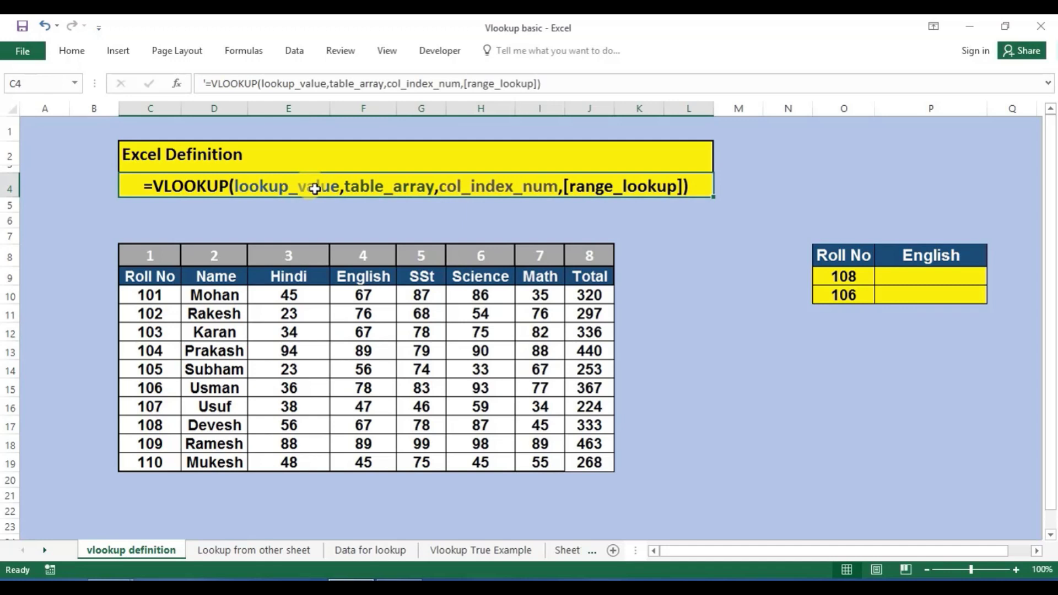
left_click(851, 276)
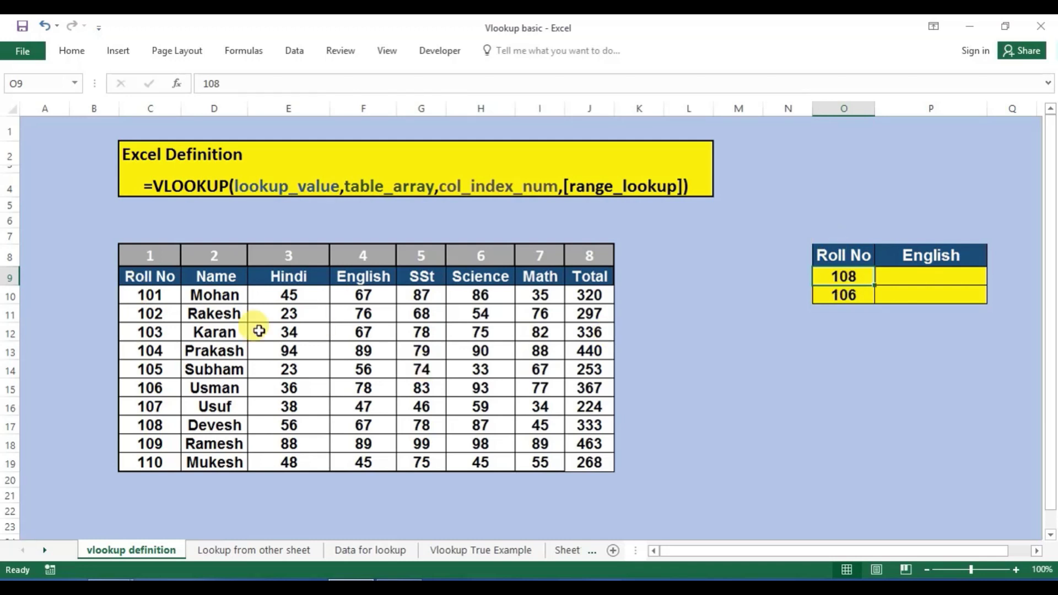
left_click(161, 426)
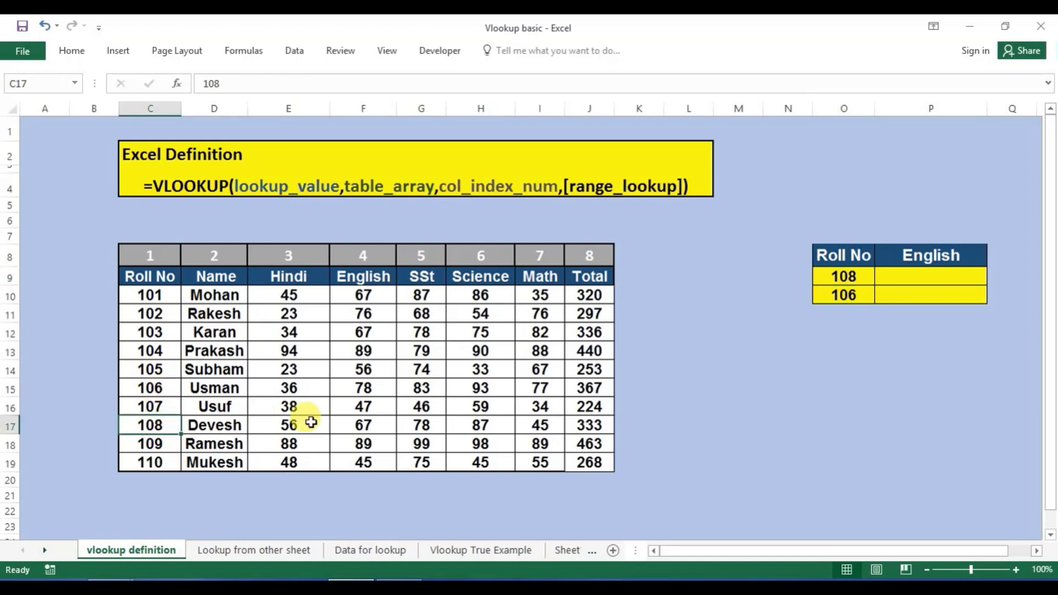
left_click(364, 424)
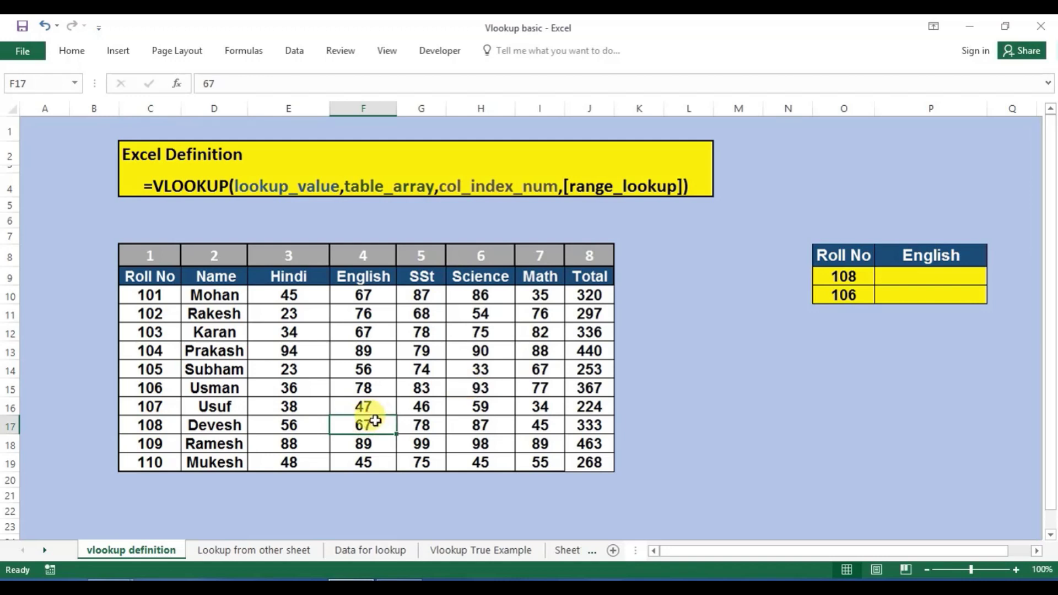
left_click(152, 426)
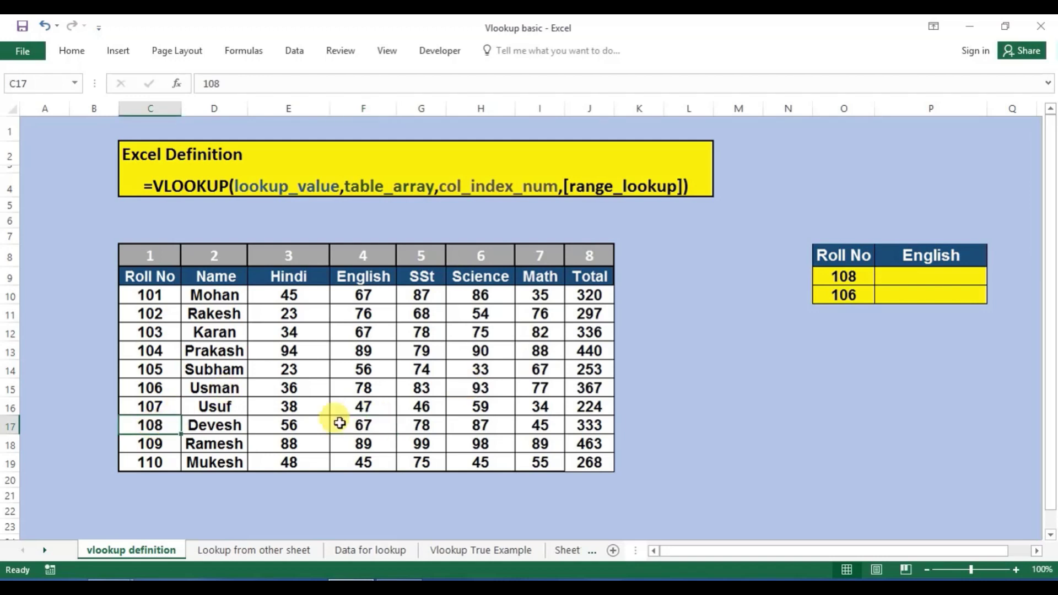
left_click(373, 423)
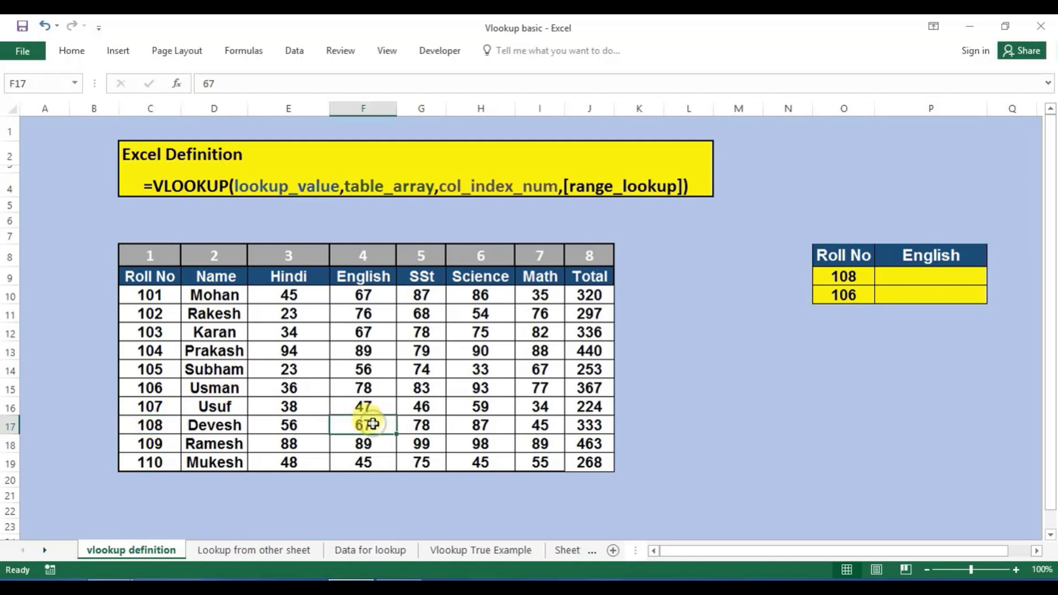
left_click(929, 275)
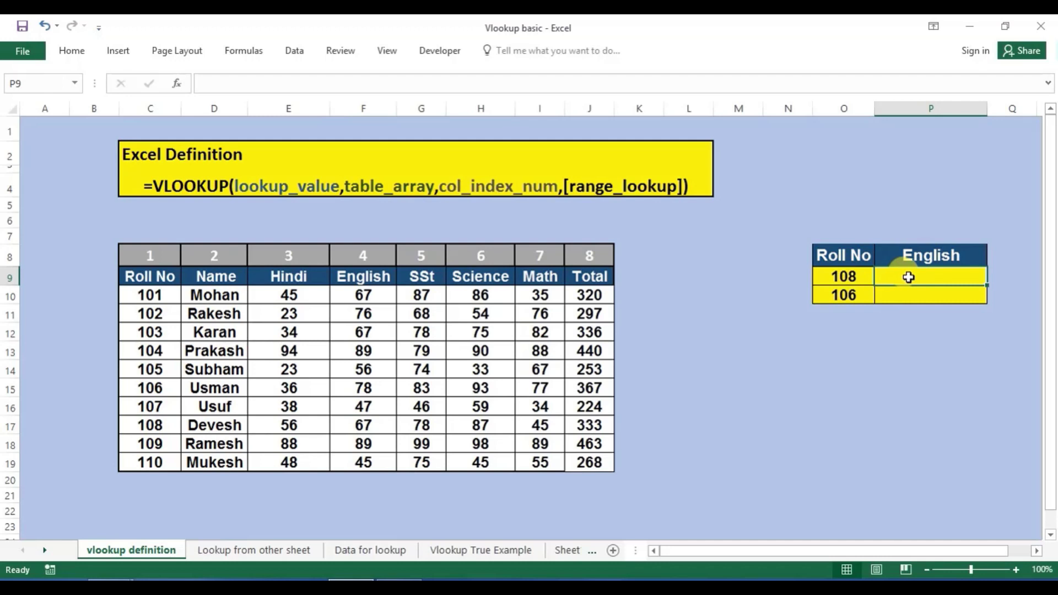
left_click(853, 385)
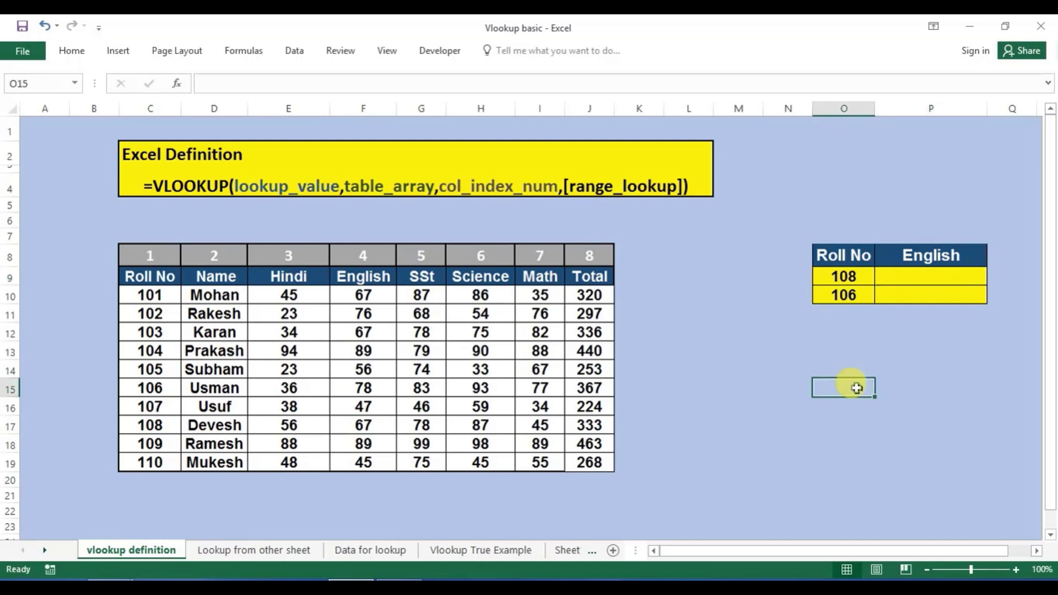
Start a VLOOKUP formula in P9 with O9 as the lookup value
left_click(910, 275)
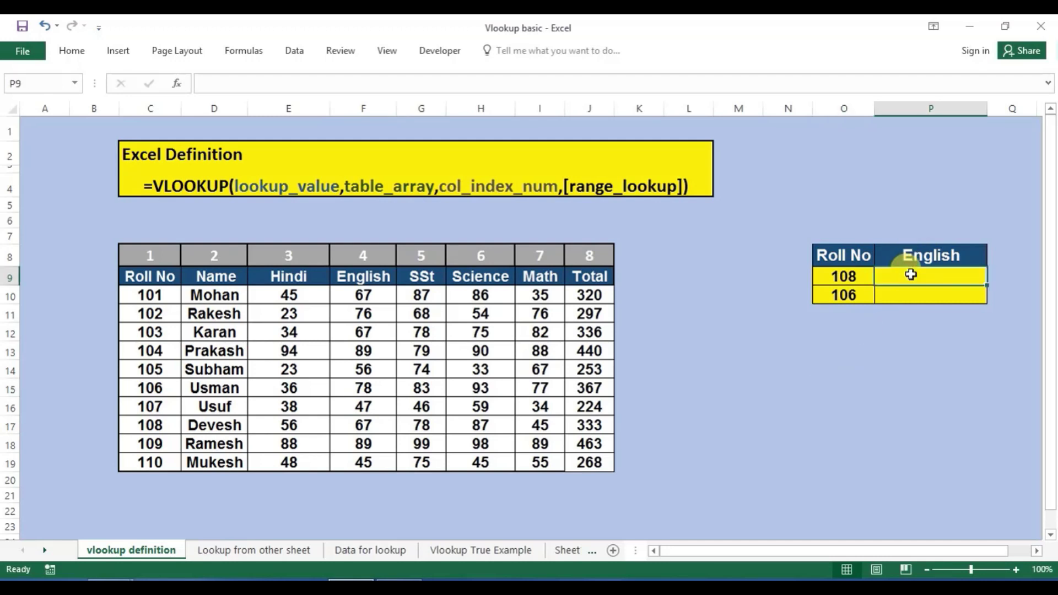
type("=v")
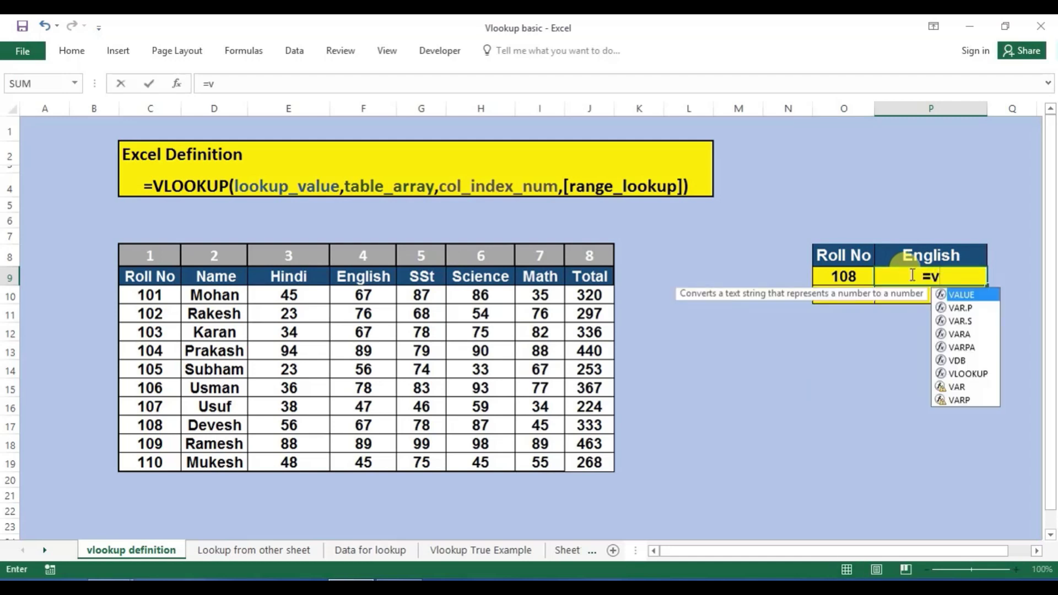
type("l")
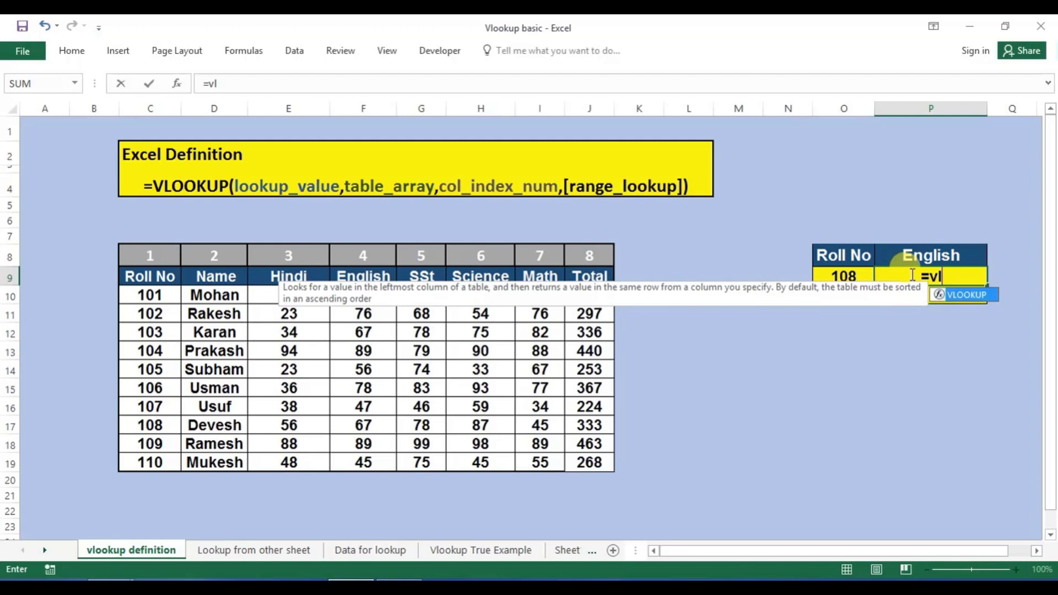
type("ook")
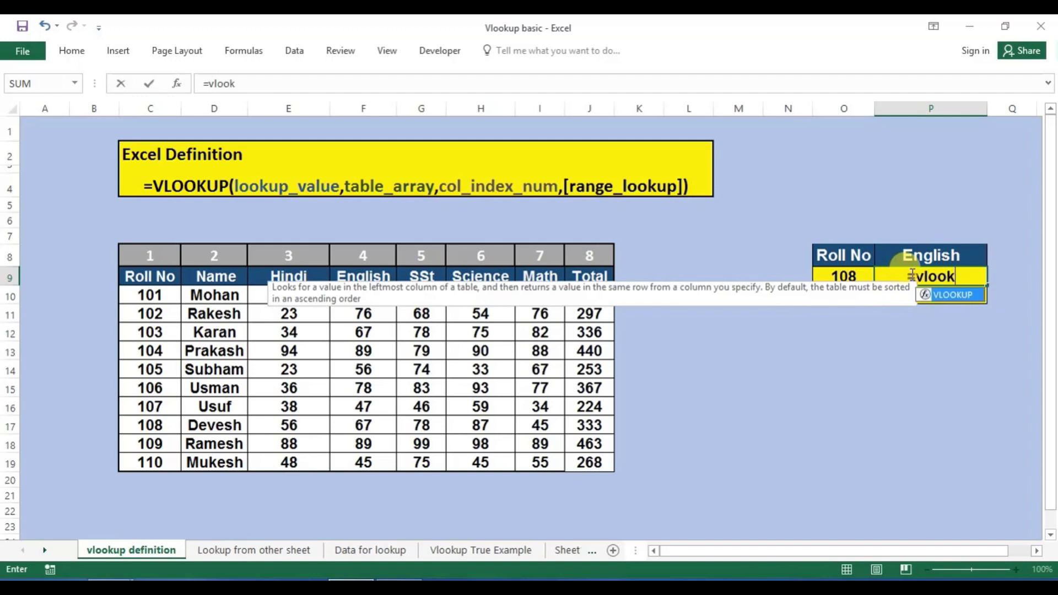
type("up")
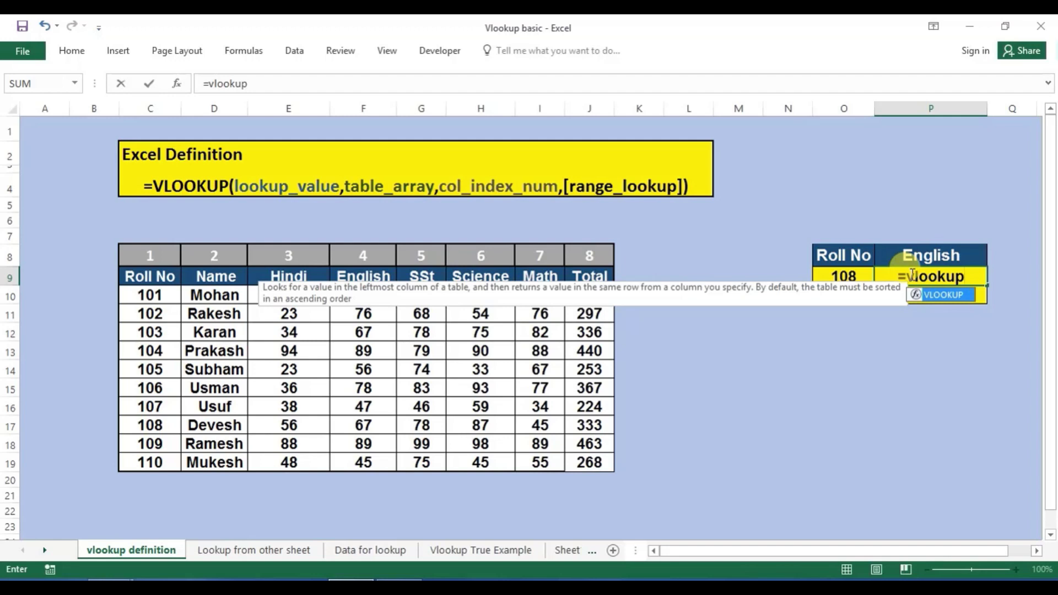
type("(")
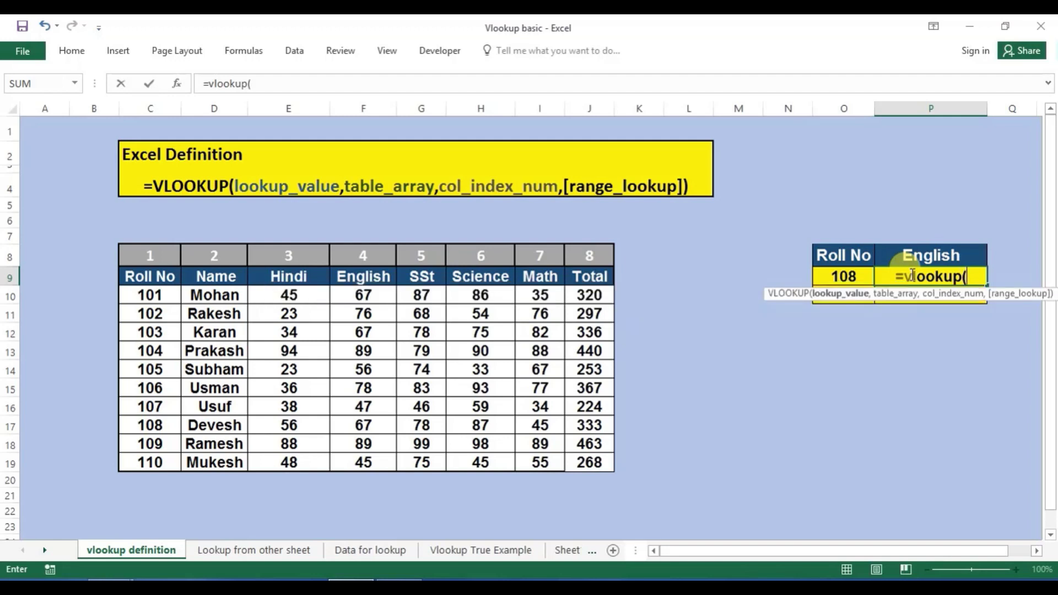
left_click(849, 274)
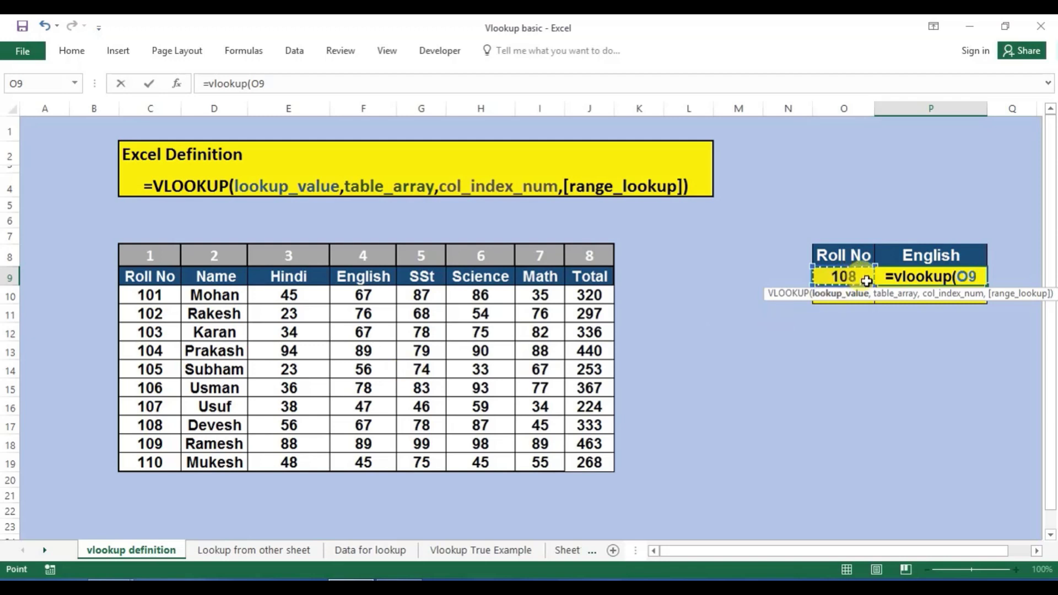
type(",")
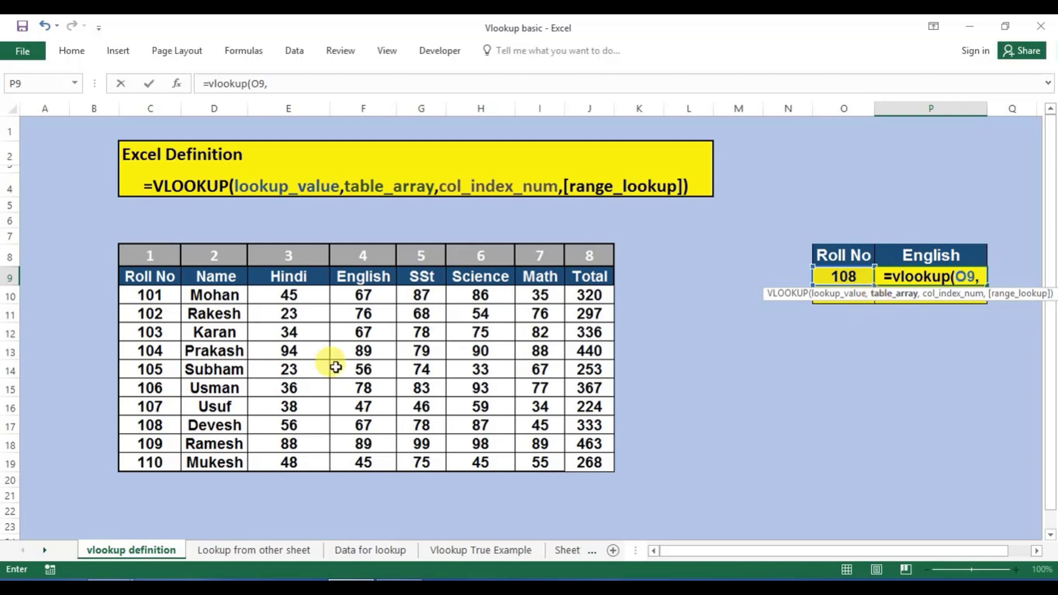
left_click(147, 293)
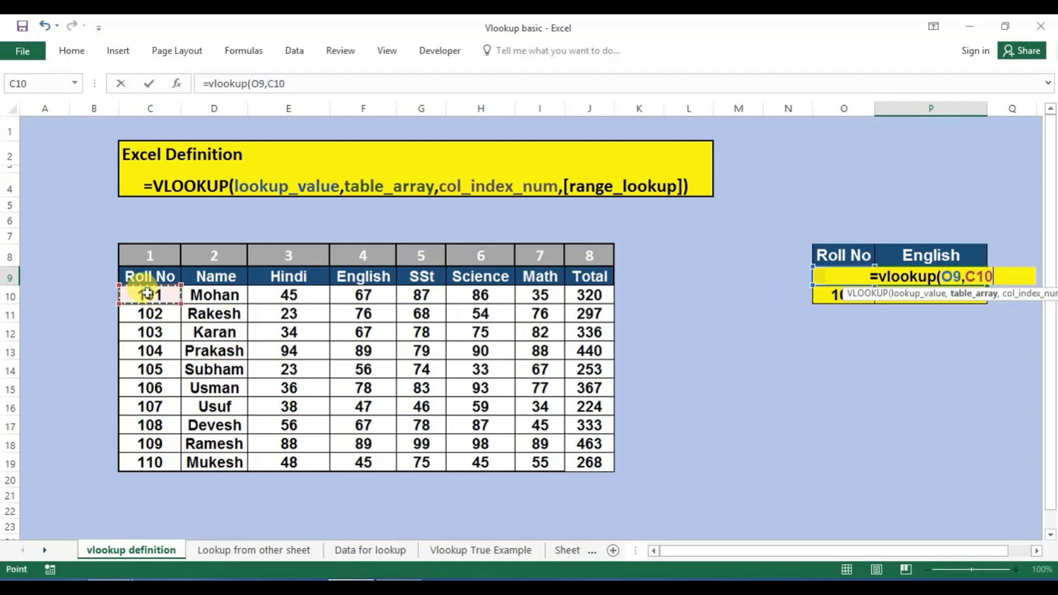
key("shift+Right")
key("shift+Right")
key("shift+Right")
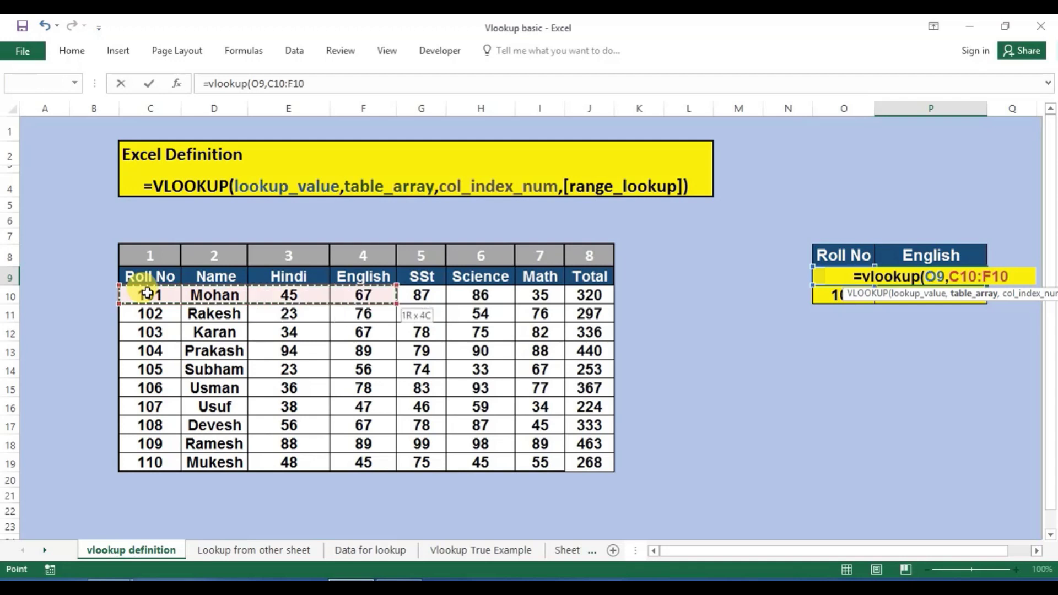
key("shift+Right")
key("shift+Right")
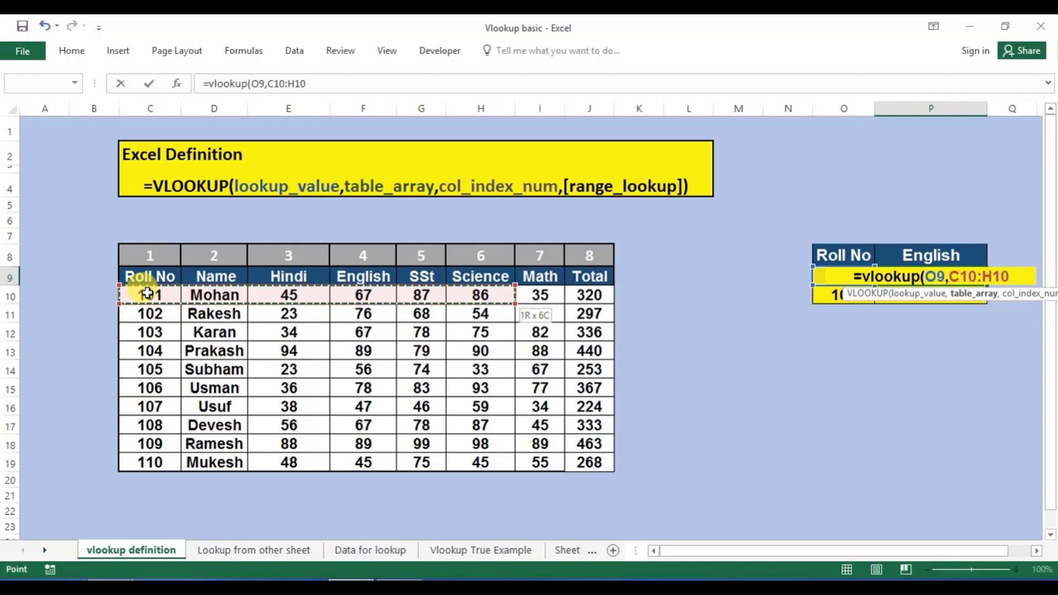
Set the formula's table array to the absolute range $C$10:$J$19 and its column index to 4
left_click(148, 293)
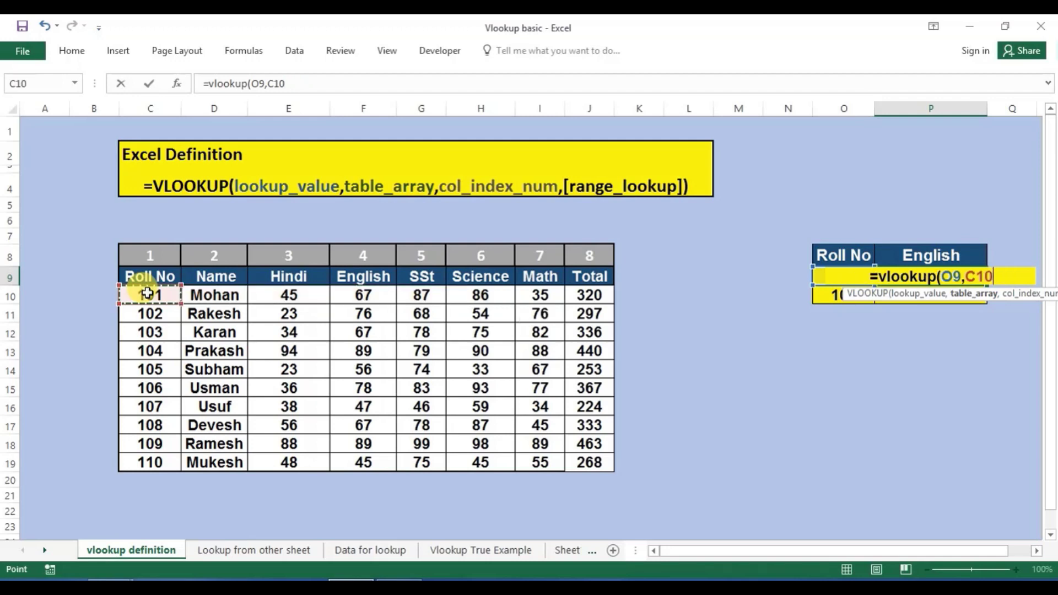
left_click_drag(148, 292, 576, 461)
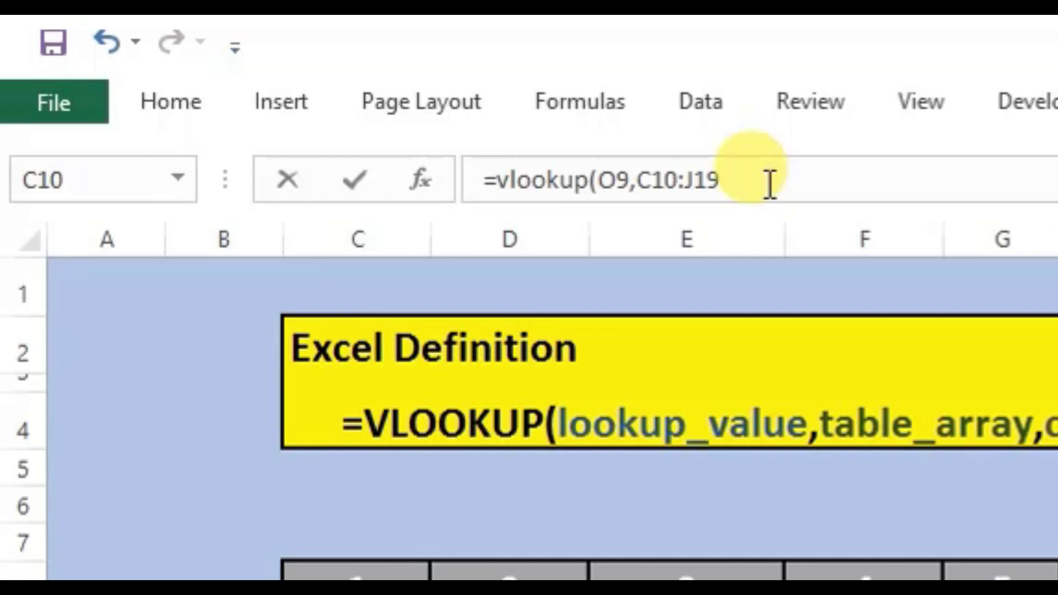
key("F4")
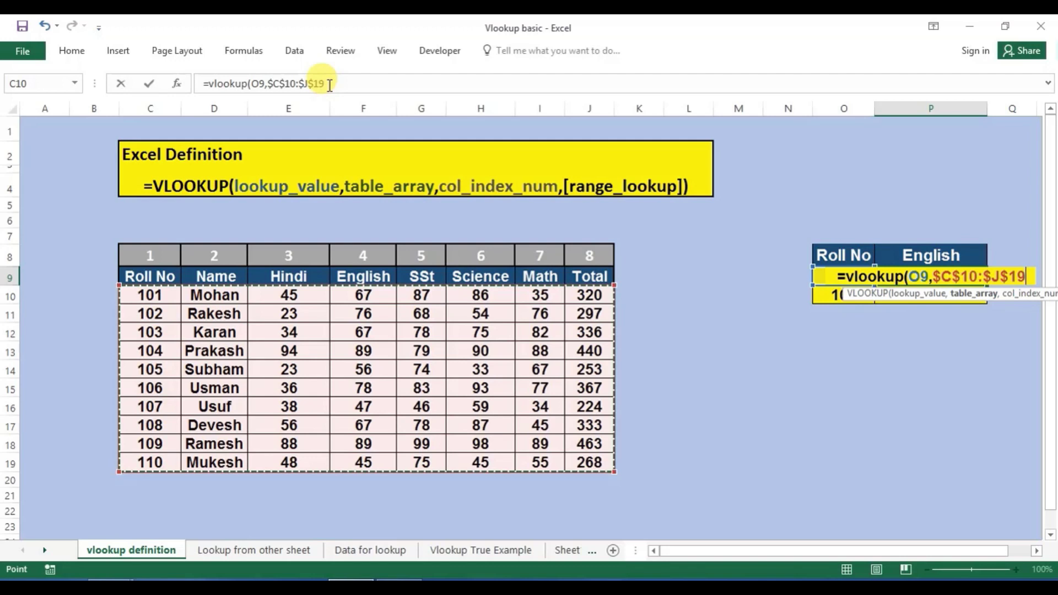
type(",")
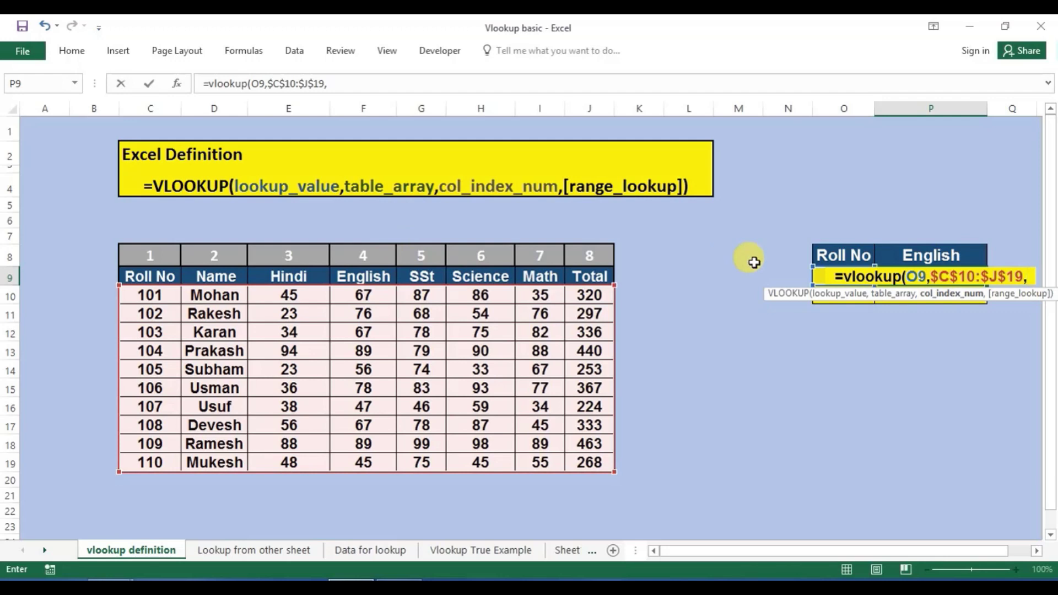
type("4")
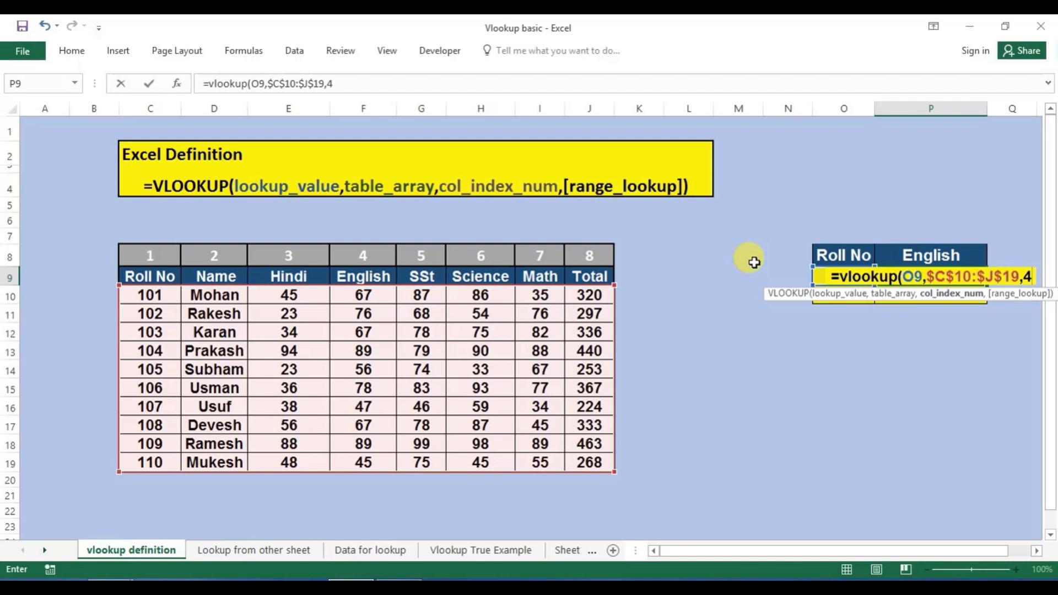
type(",")
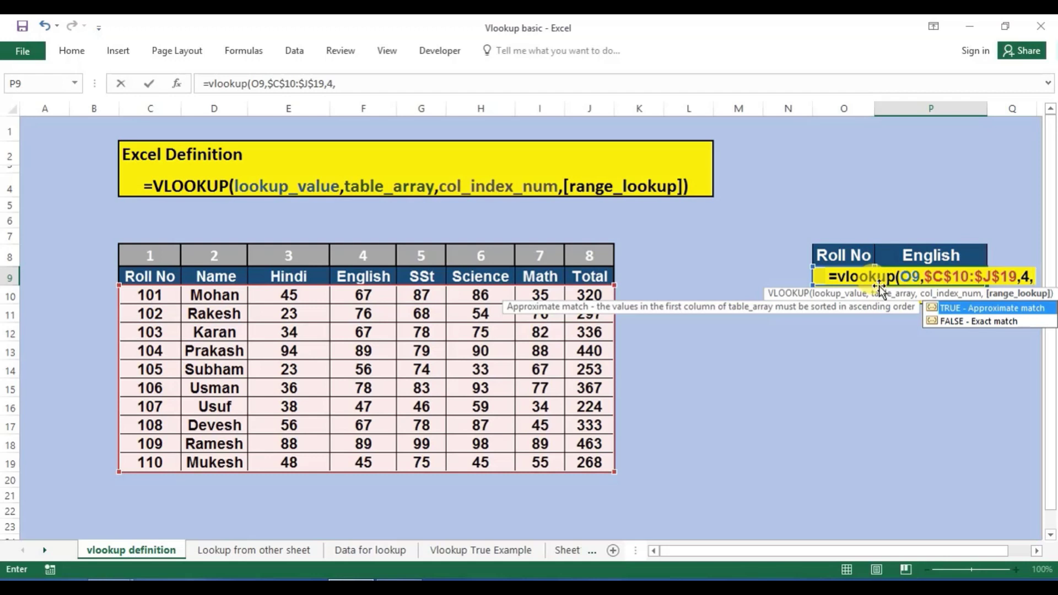
type("fal")
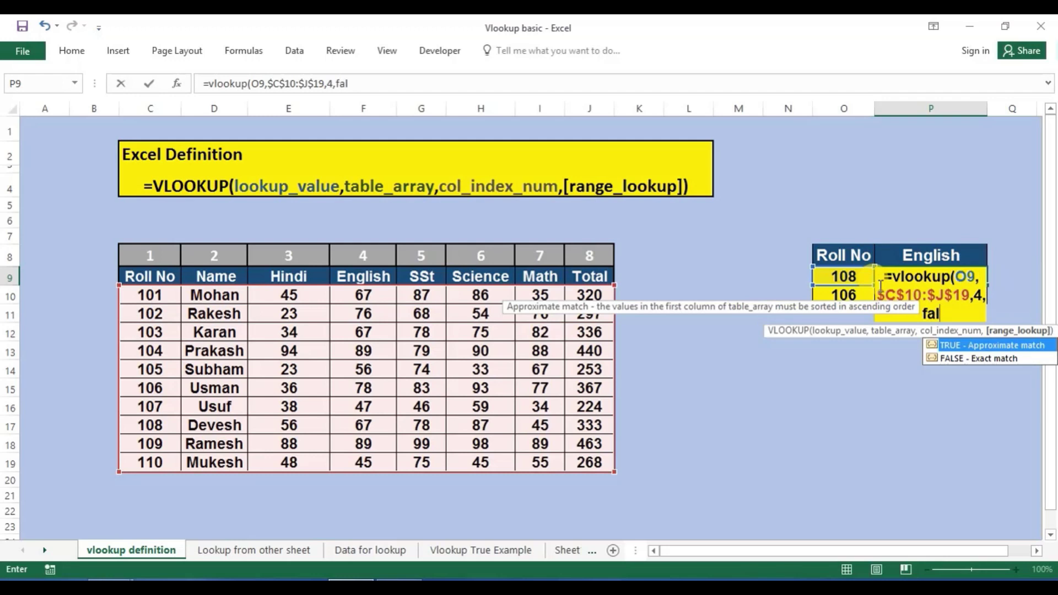
key("Down")
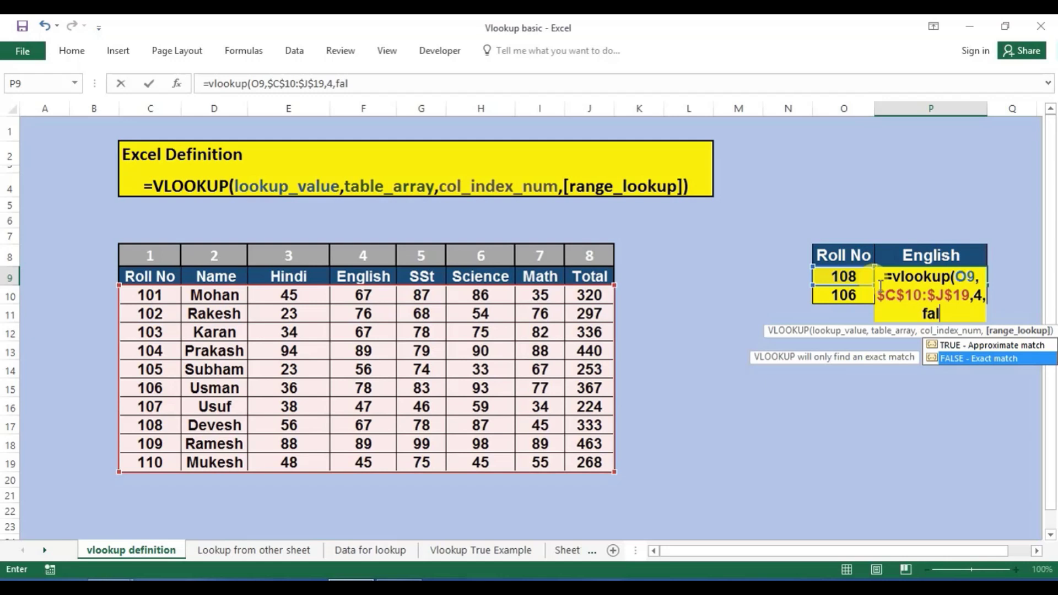
key("Tab")
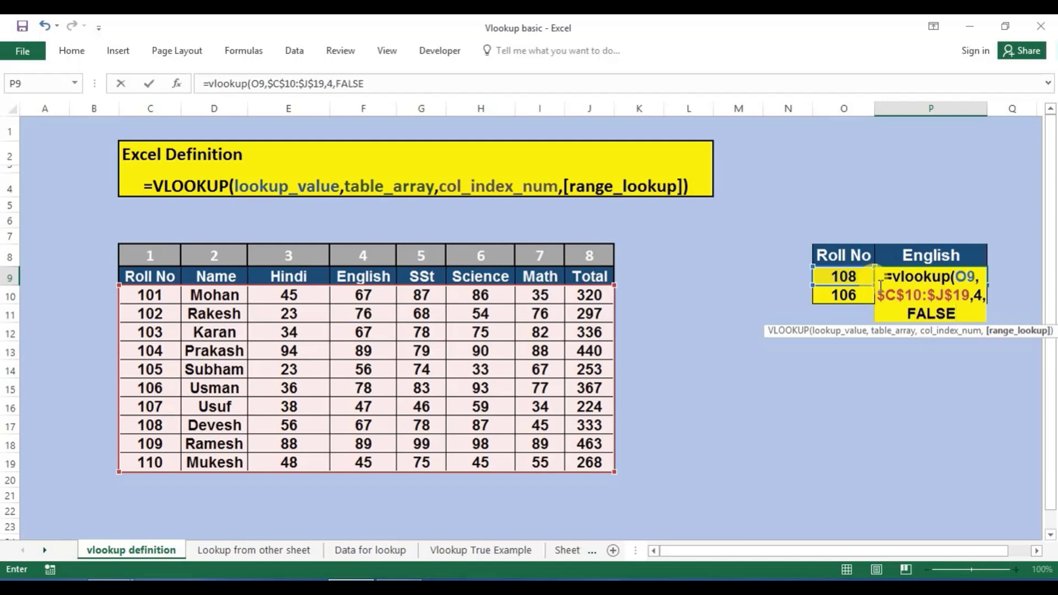
key("BackSpace")
key("BackSpace")
key("BackSpace")
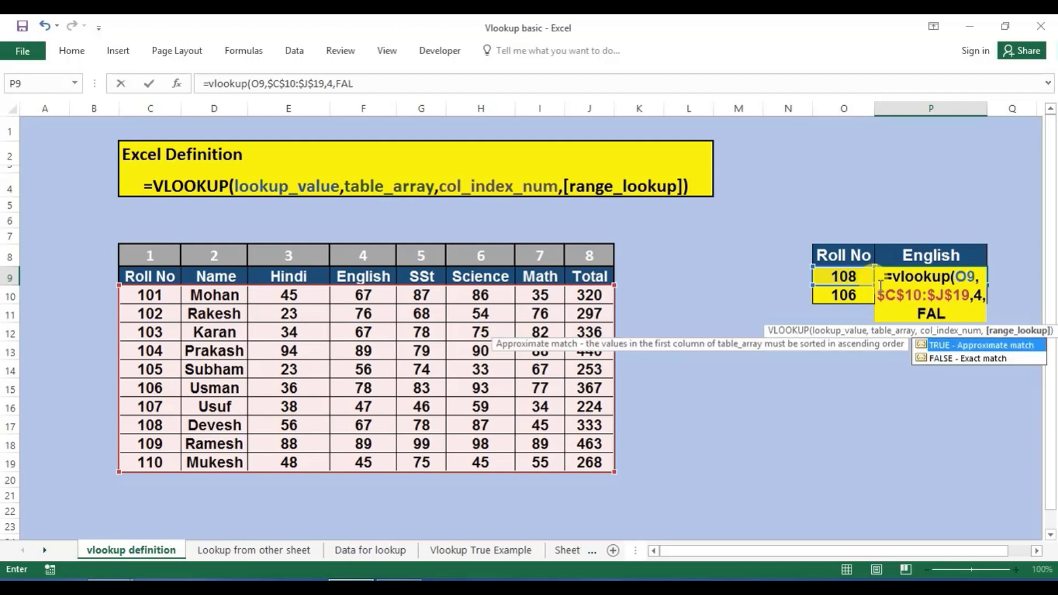
key("BackSpace")
key("BackSpace")
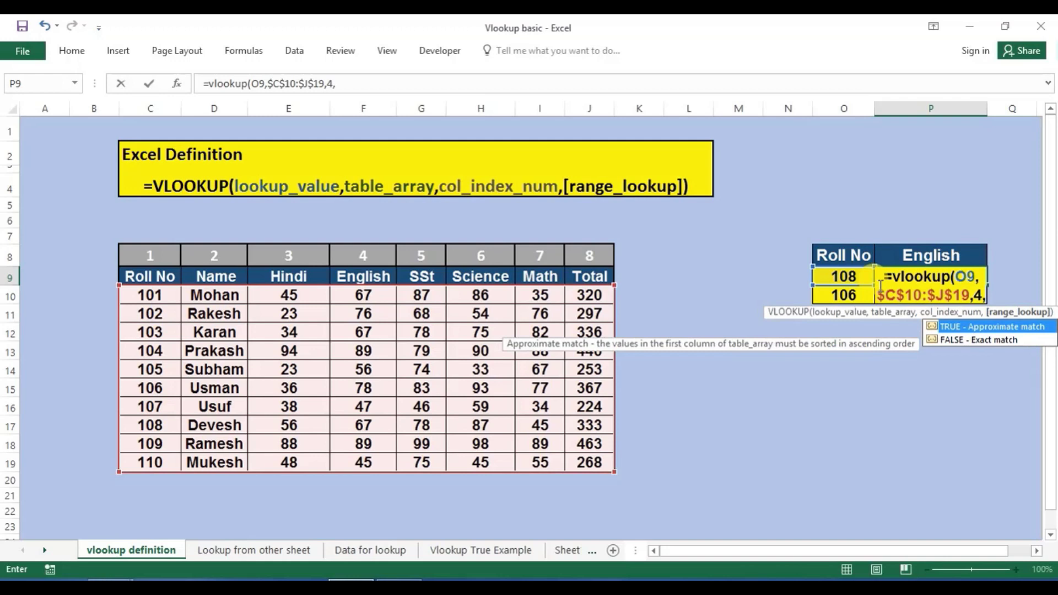
Complete the P9 formula with FALSE for an exact match and check its result against the English mark in row 17
key("Down")
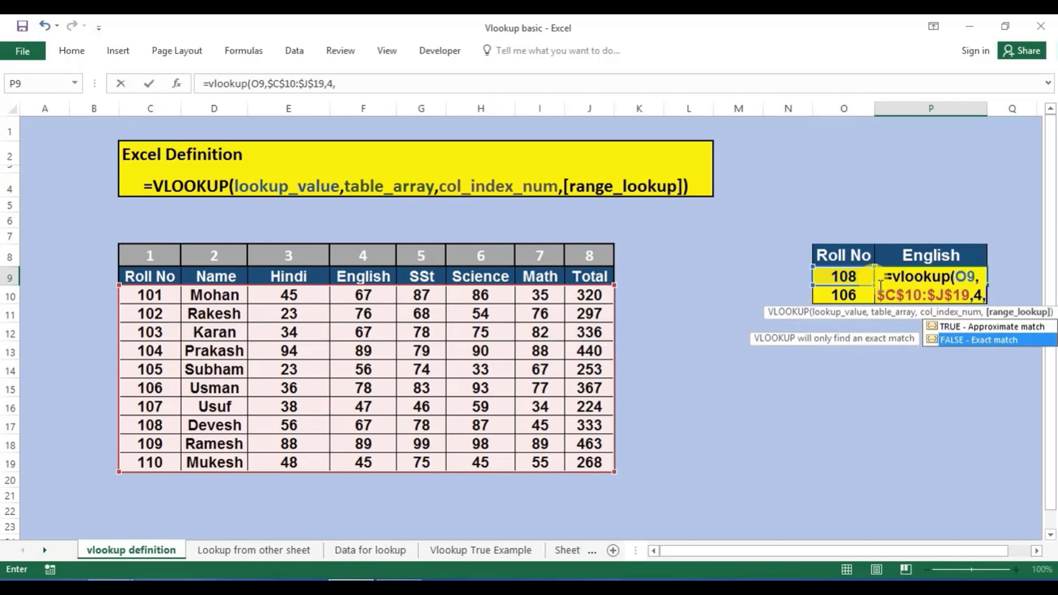
key("Tab")
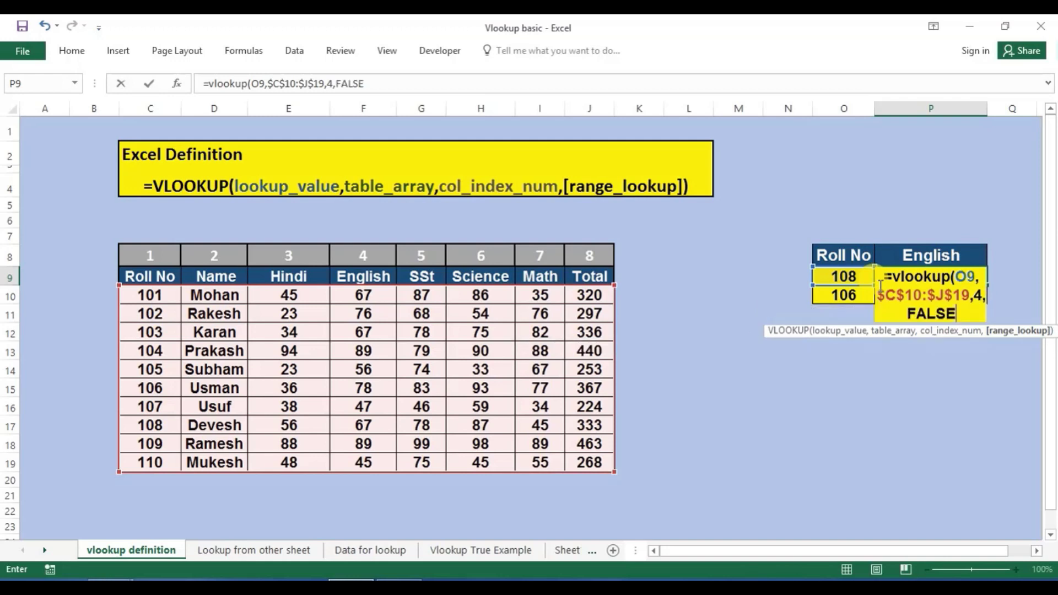
type(")")
key("Return")
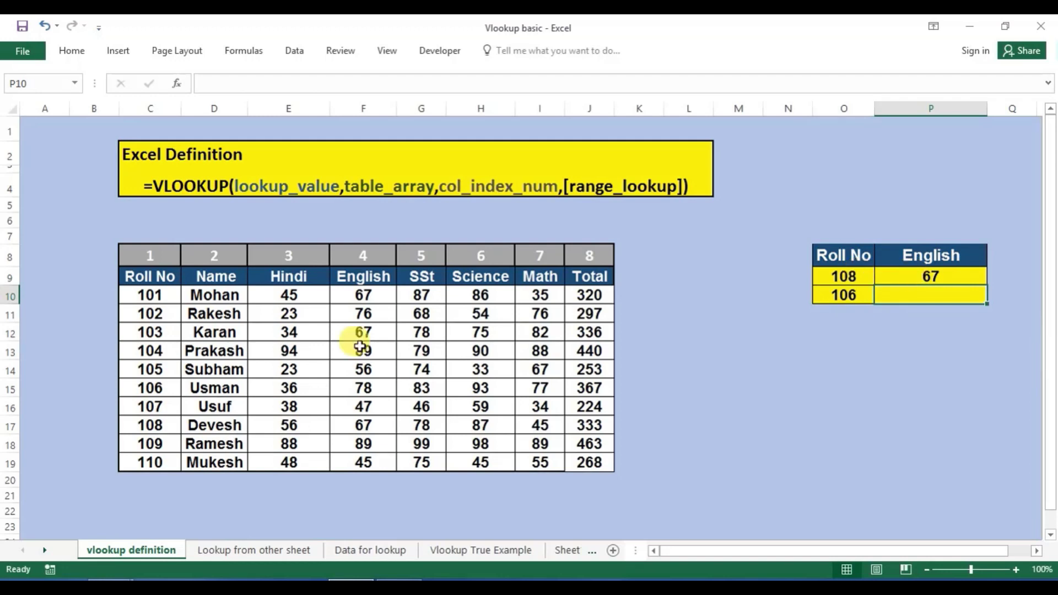
left_click(157, 426)
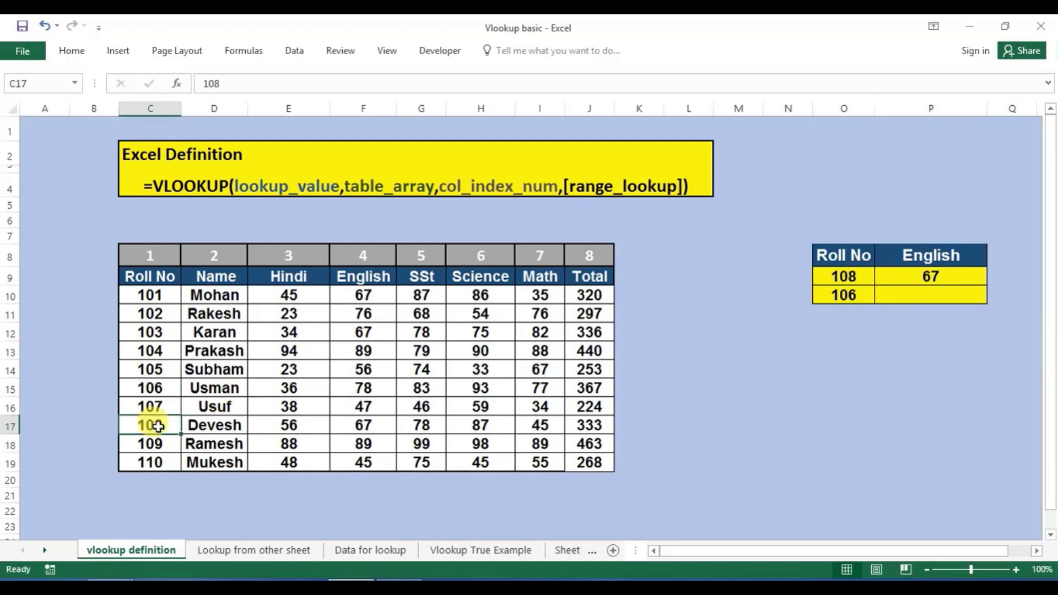
left_click(370, 426)
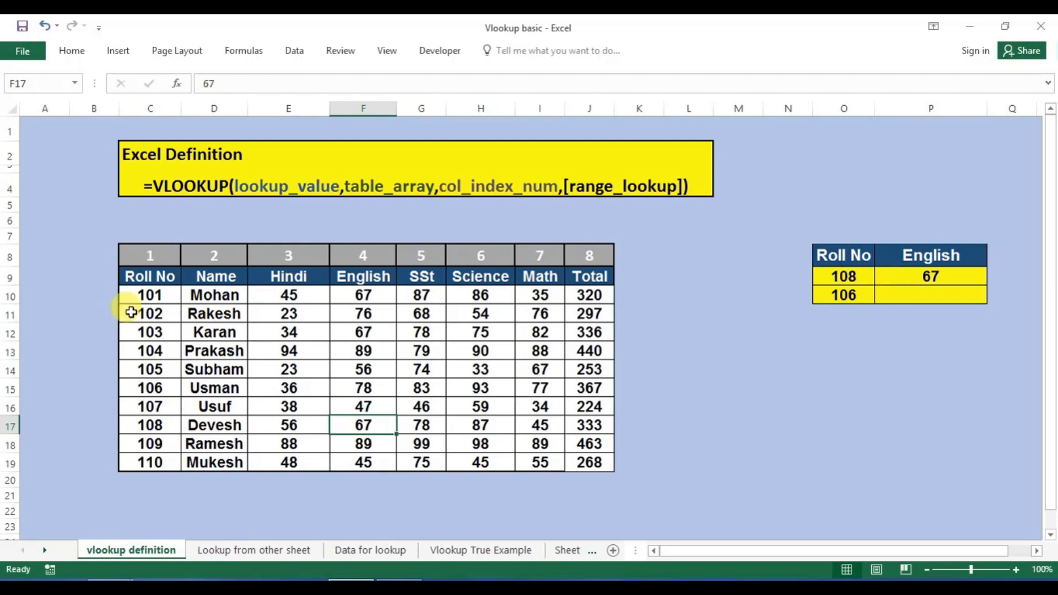
Trace roll number 108 down the Roll No column and across row 17 to its English mark
left_click(141, 295)
key("Down")
key("Down")
key("Down")
key("Down")
key("Down")
key("Down")
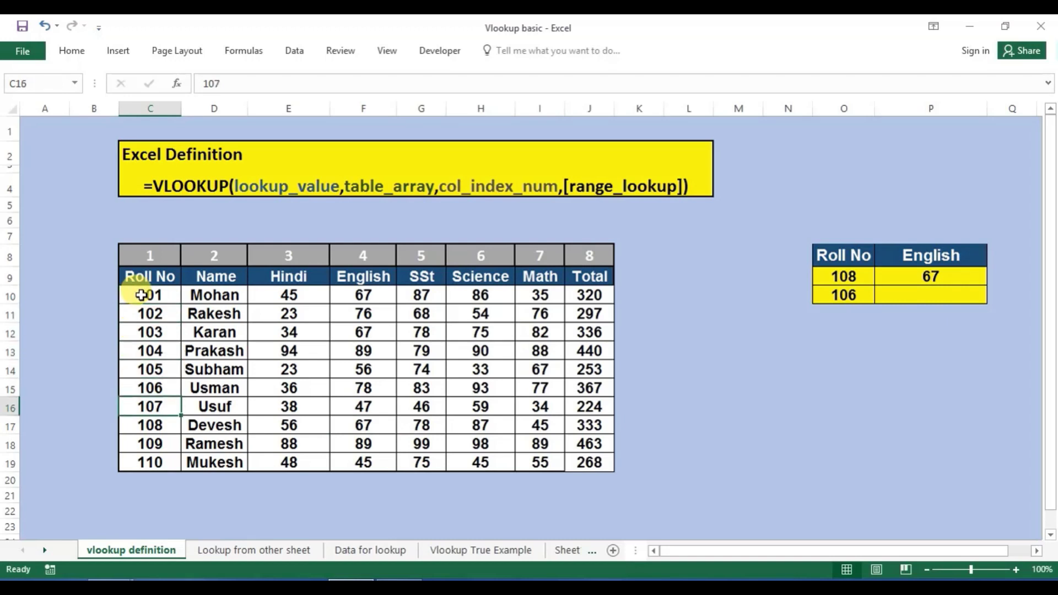
key("Down")
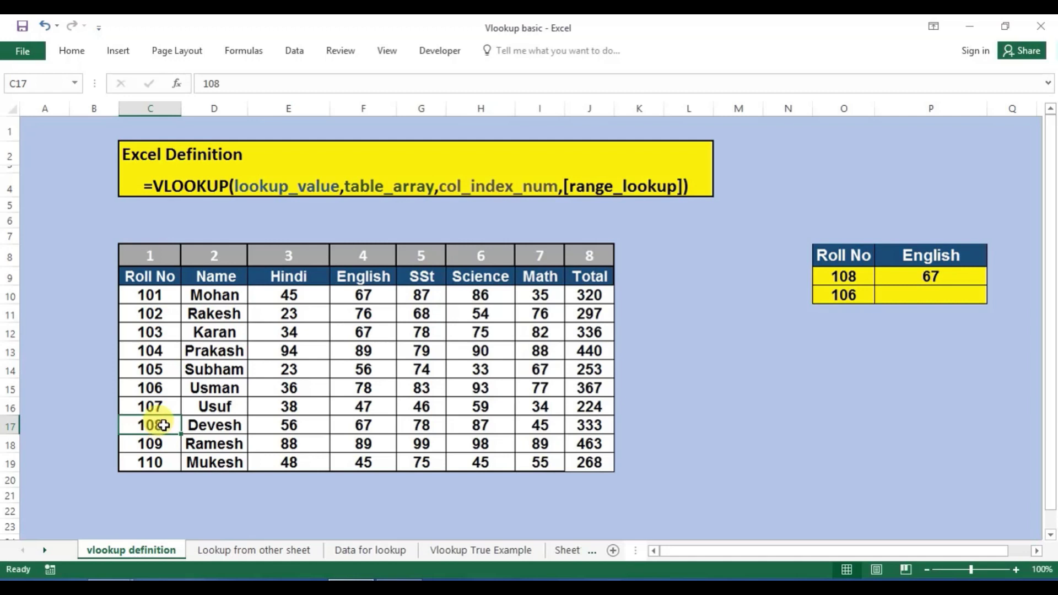
key("Right")
key("Right")
key("Right")
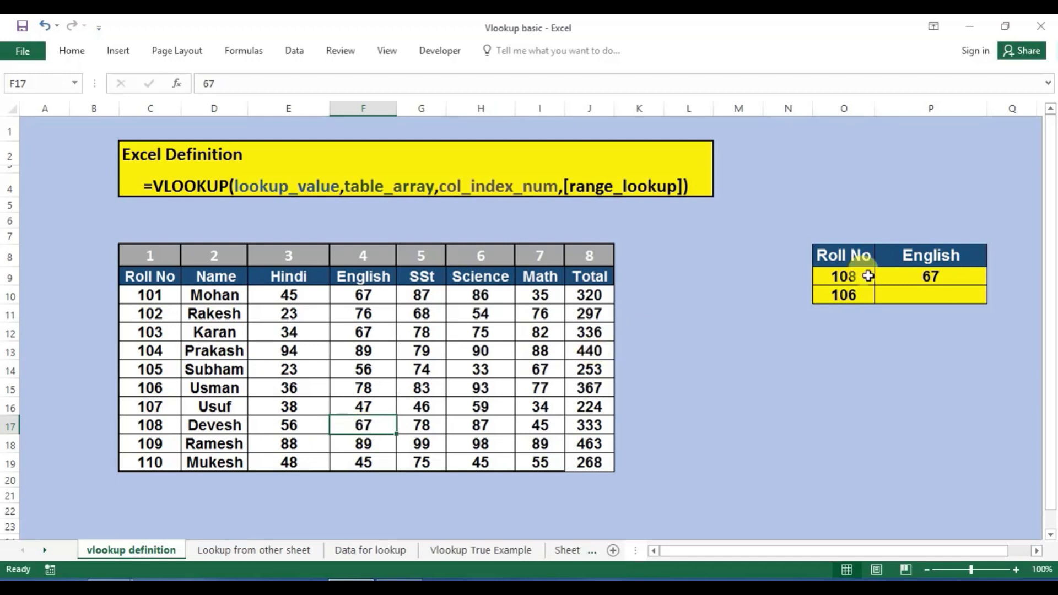
Fill the VLOOKUP formula from P9 down to P10 and compare its result with the English mark in row 15
left_click(928, 278)
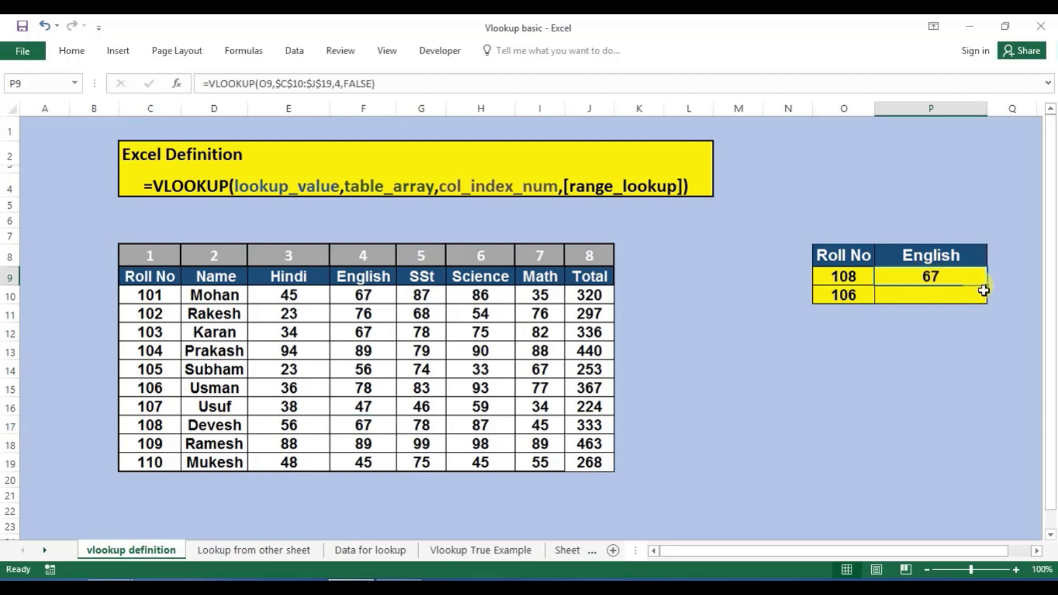
left_click_drag(985, 284, 986, 298)
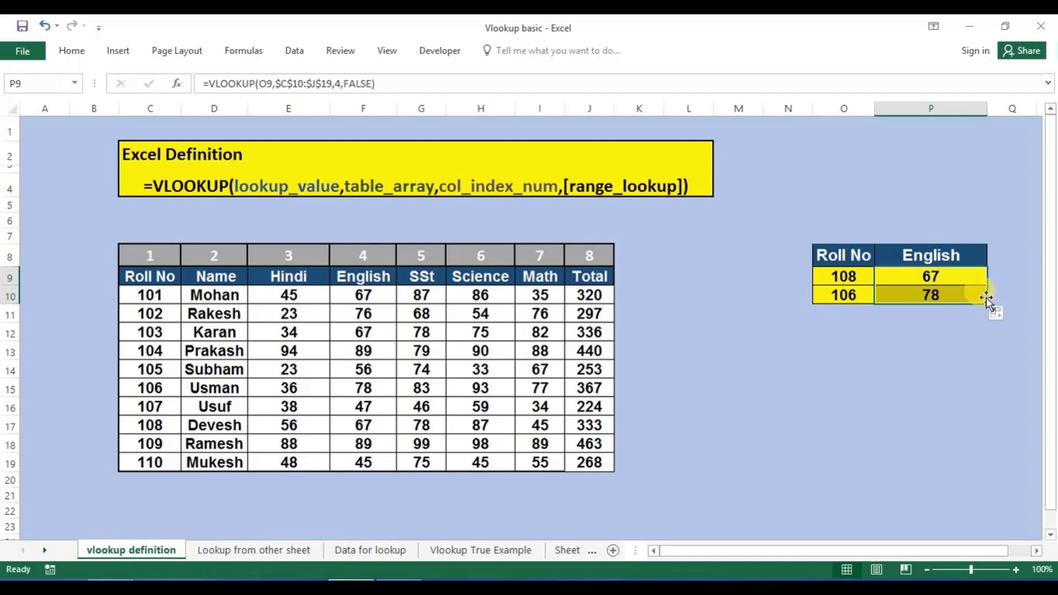
left_click(954, 296)
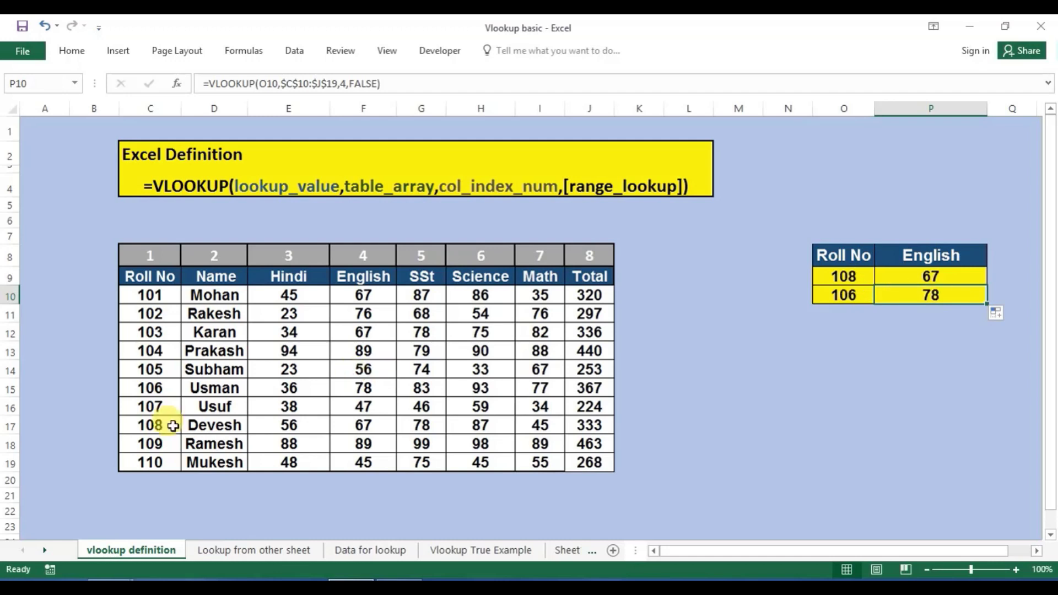
left_click(147, 385)
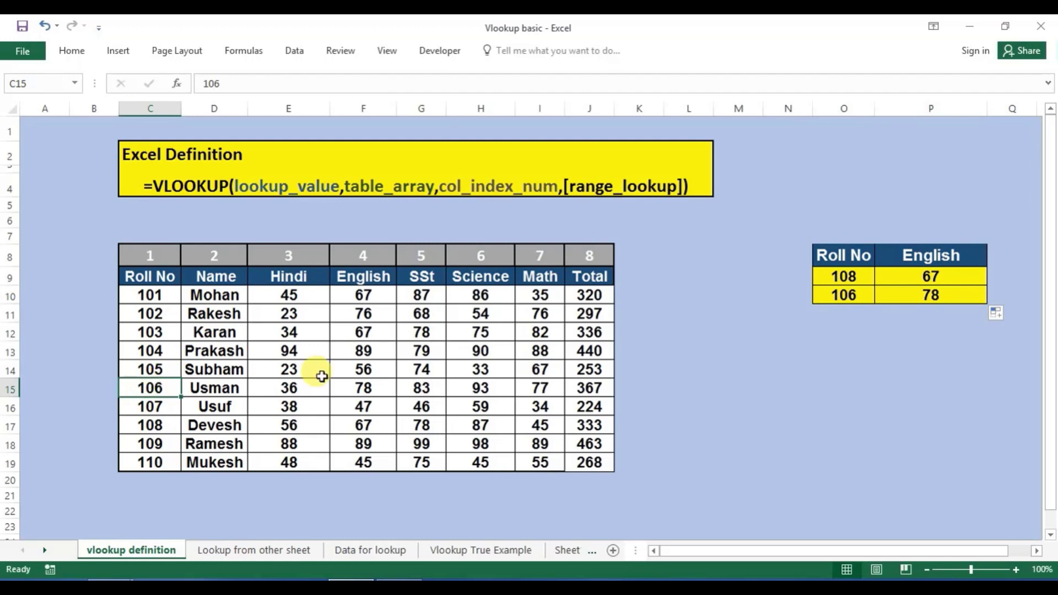
left_click(377, 386)
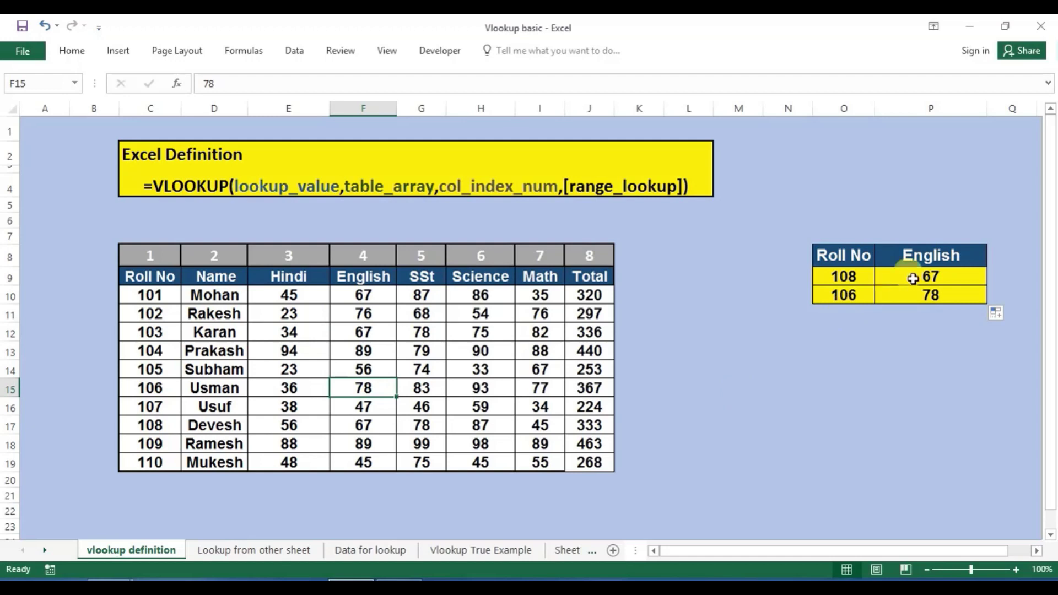
Clear the VLOOKUP formulas from P9:P10
left_click(913, 277)
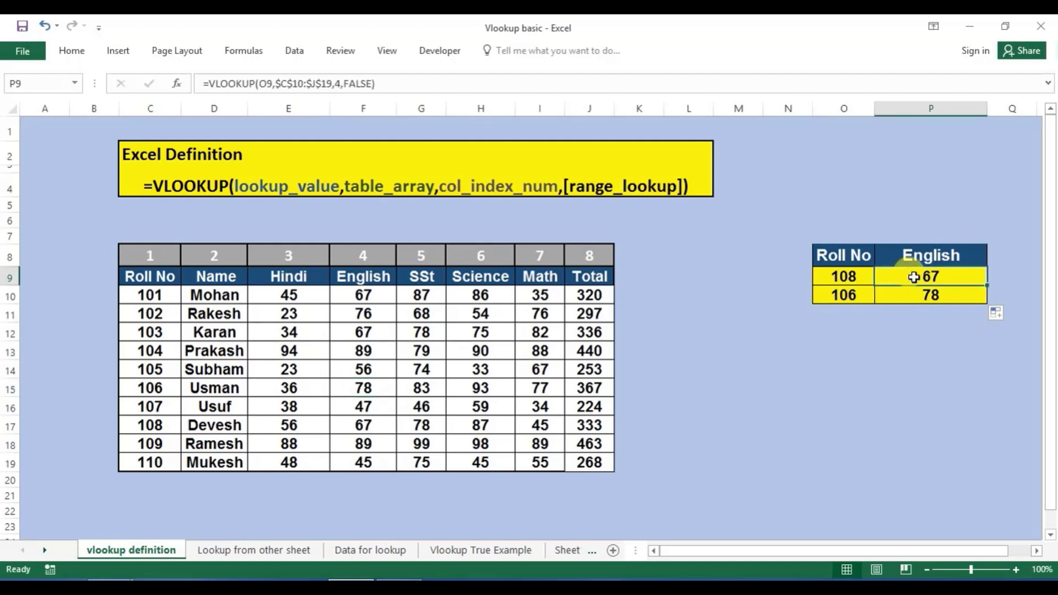
key("shift+Down")
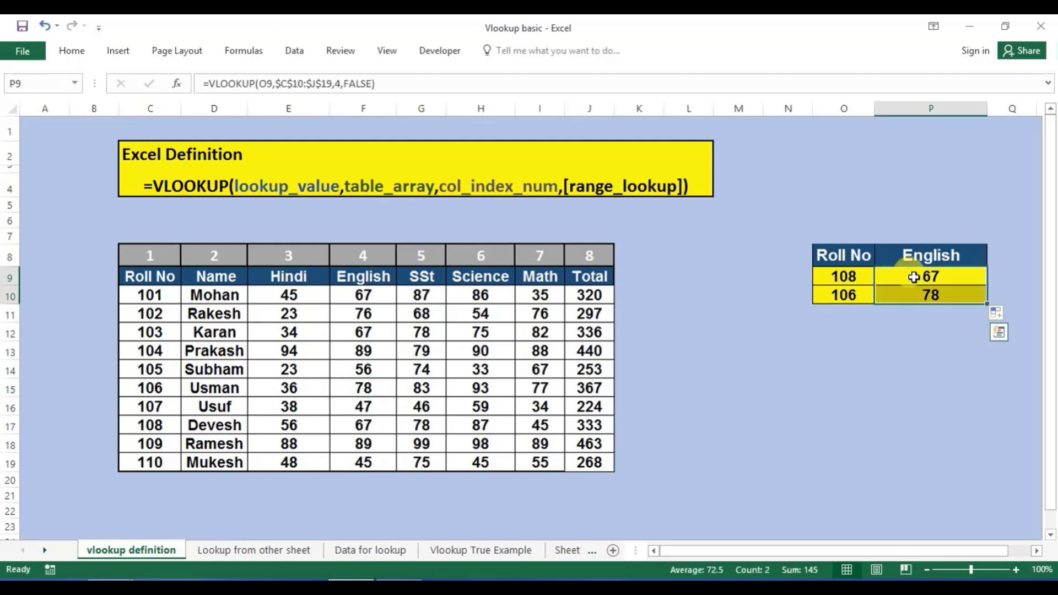
key("Delete")
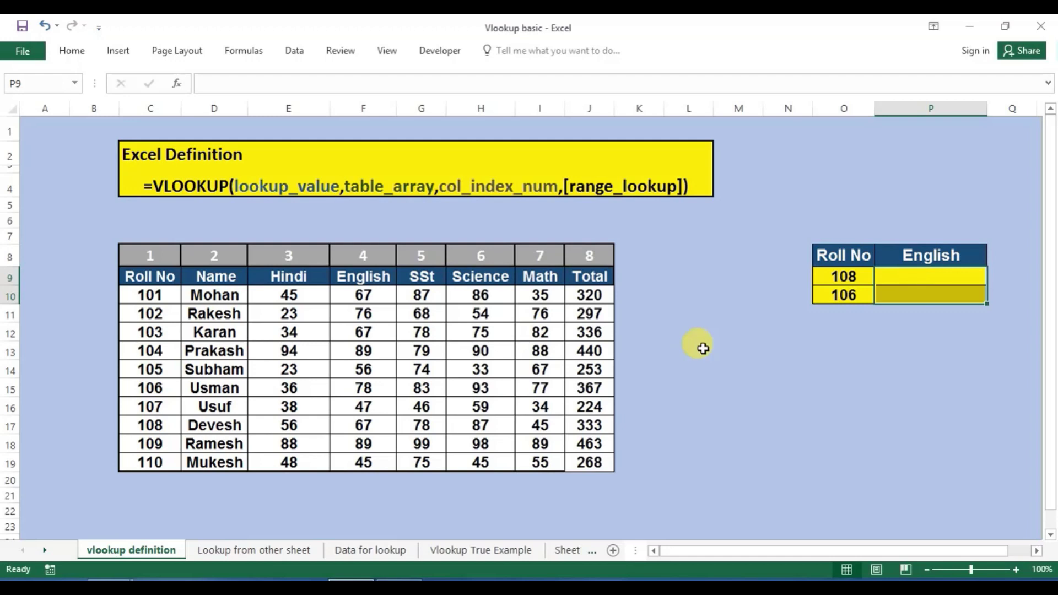
left_click(475, 344)
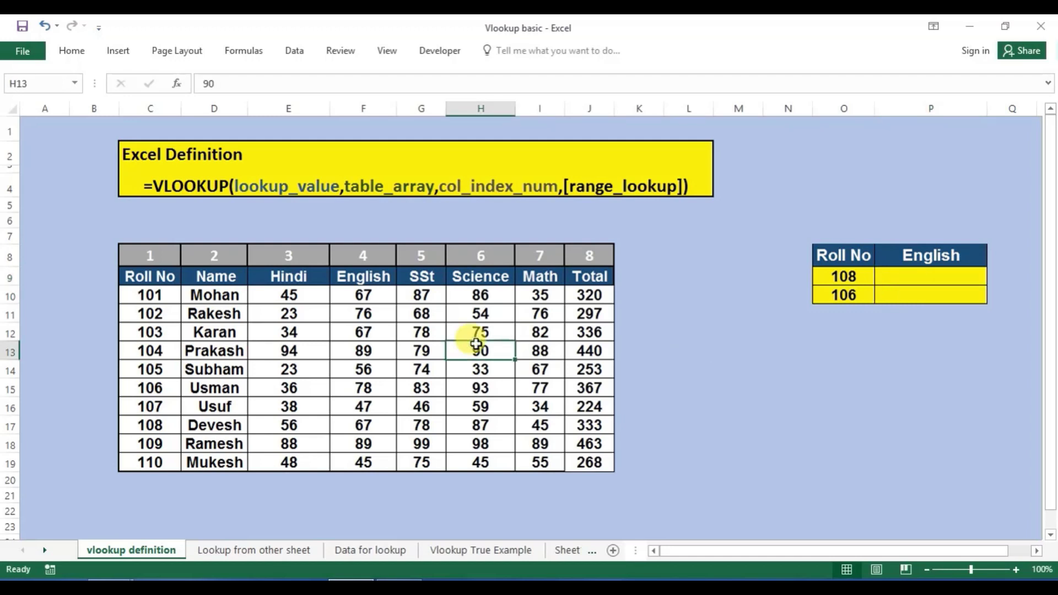
key("ctrl+1")
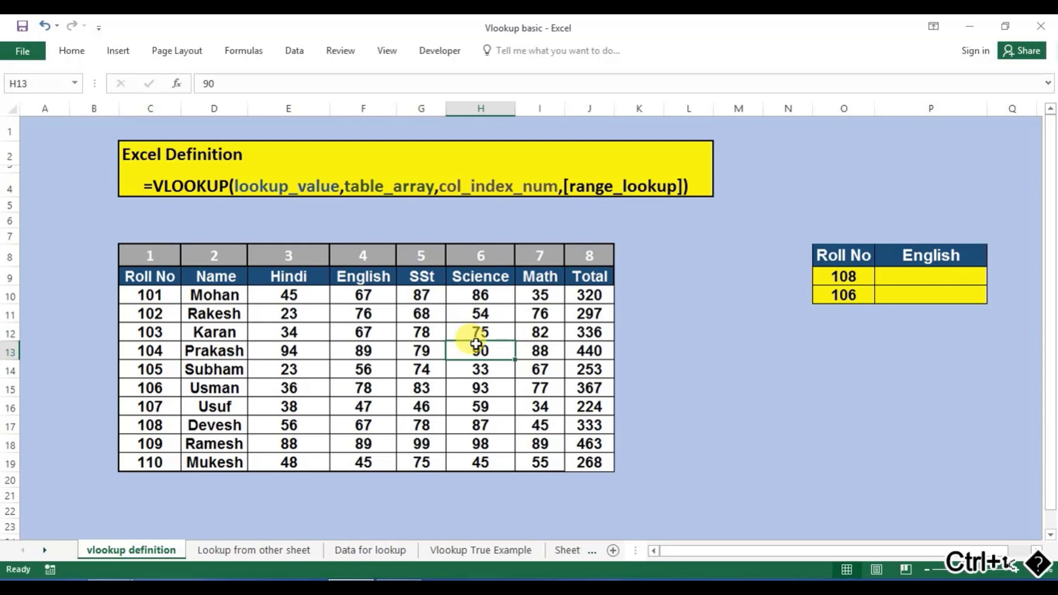
Begin a new VLOOKUP formula in P9 that uses the roll number in O9 as the lookup value
left_click(919, 276)
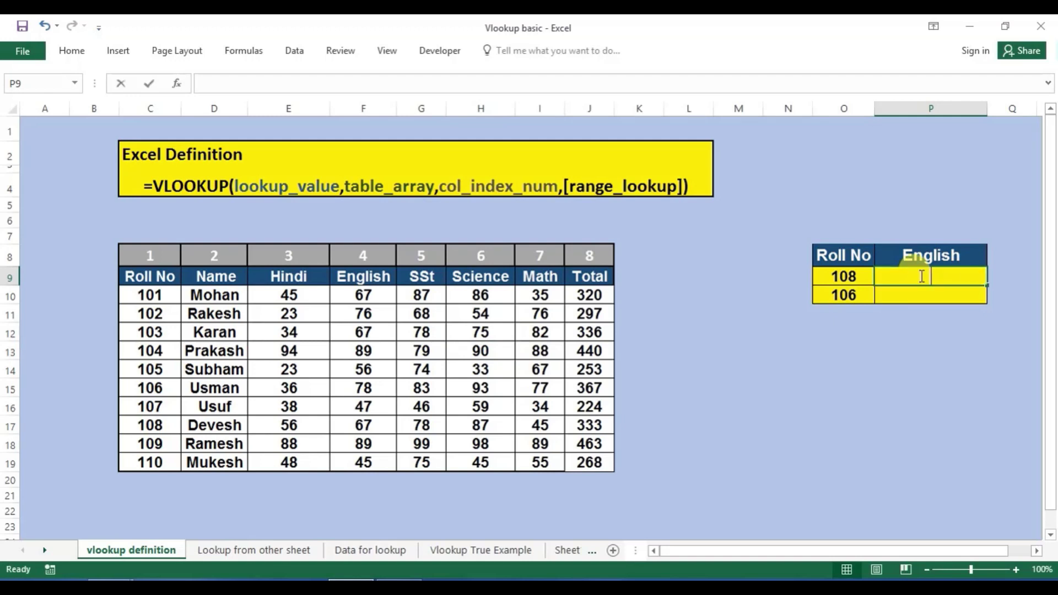
type("=vl")
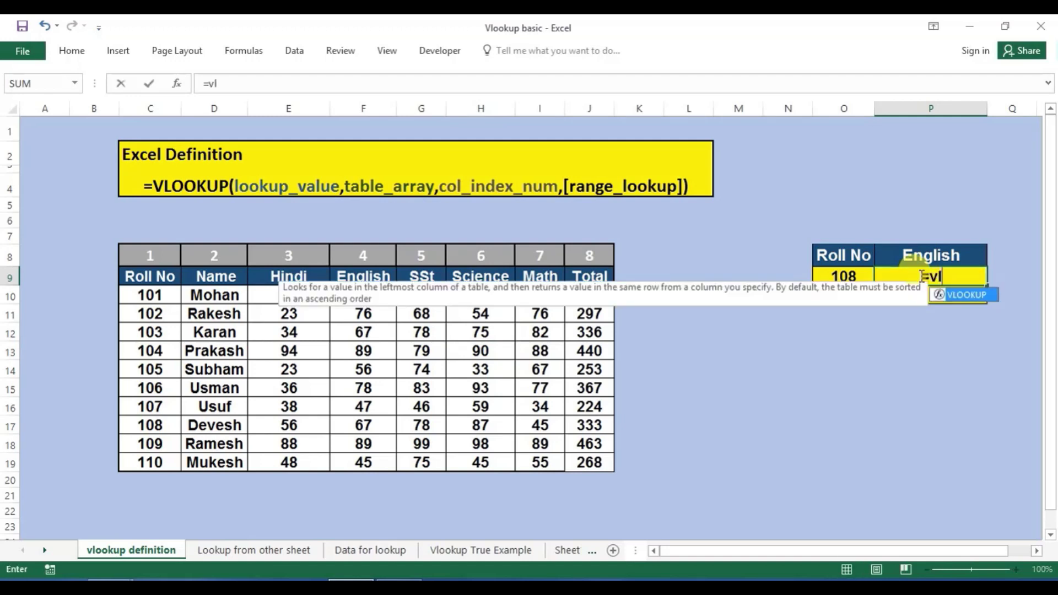
key("Tab")
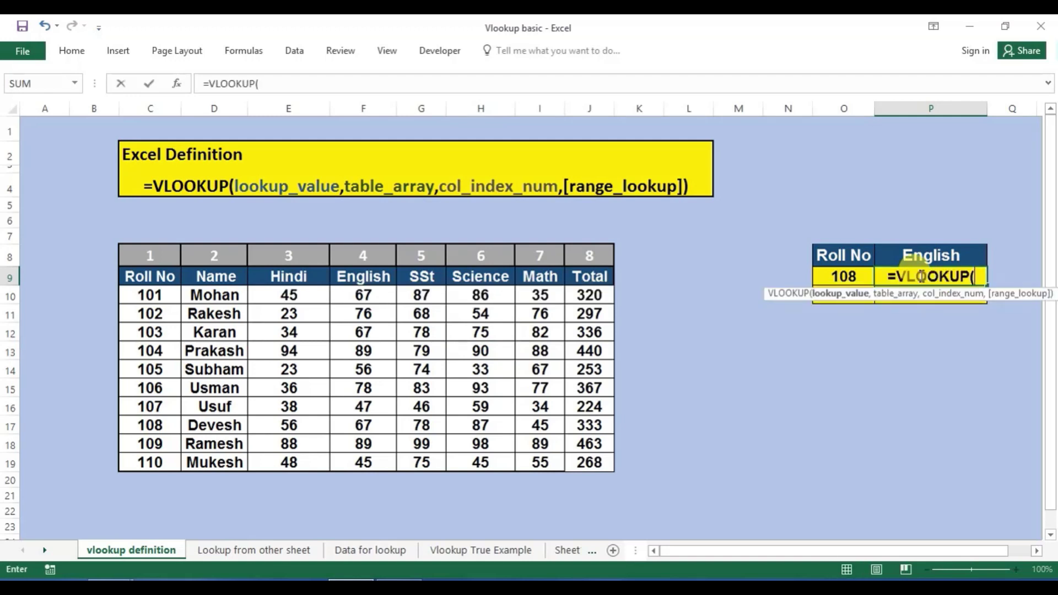
left_click(853, 276)
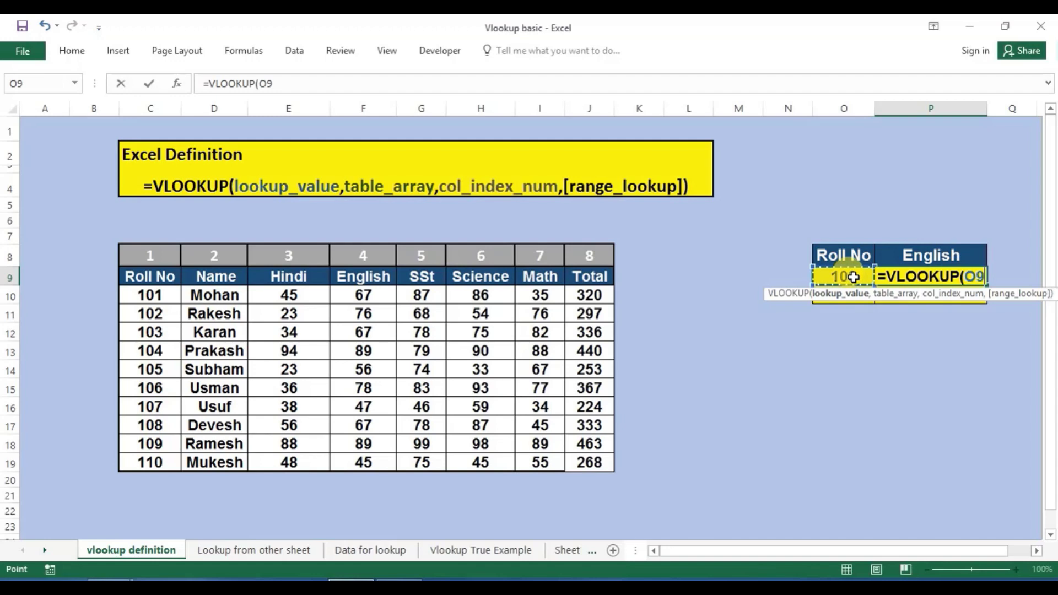
type(",")
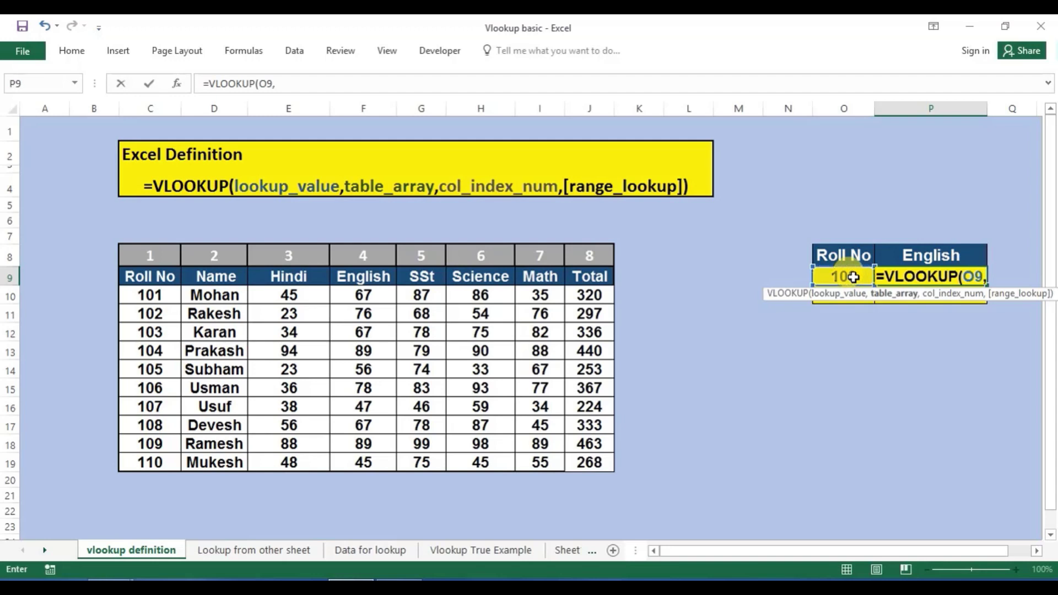
Set the table array to the absolute range $C$4:$J$13 on the Data for lookup sheet
left_click(375, 553)
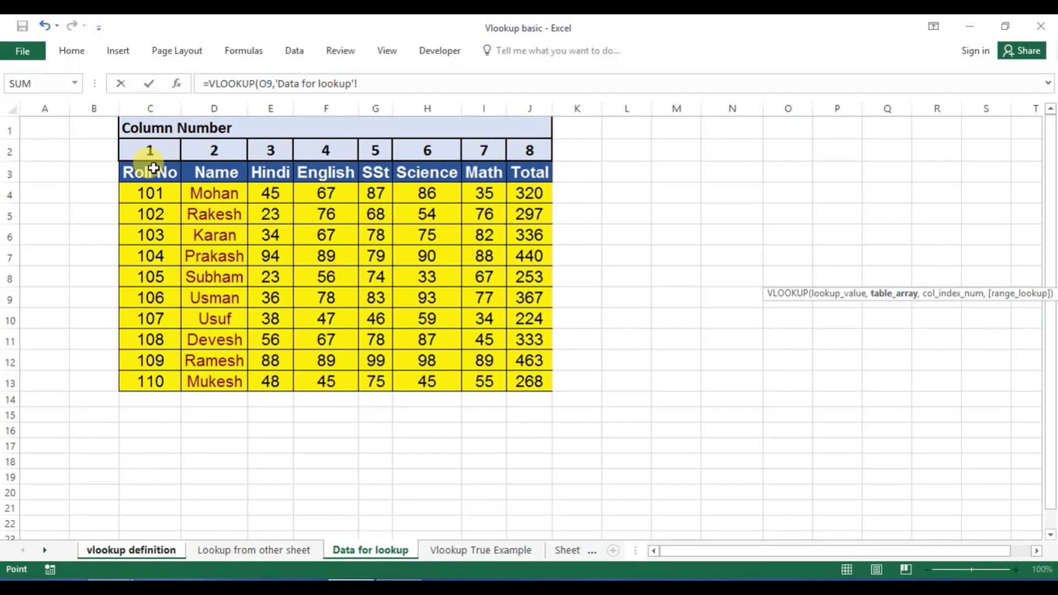
left_click(153, 168)
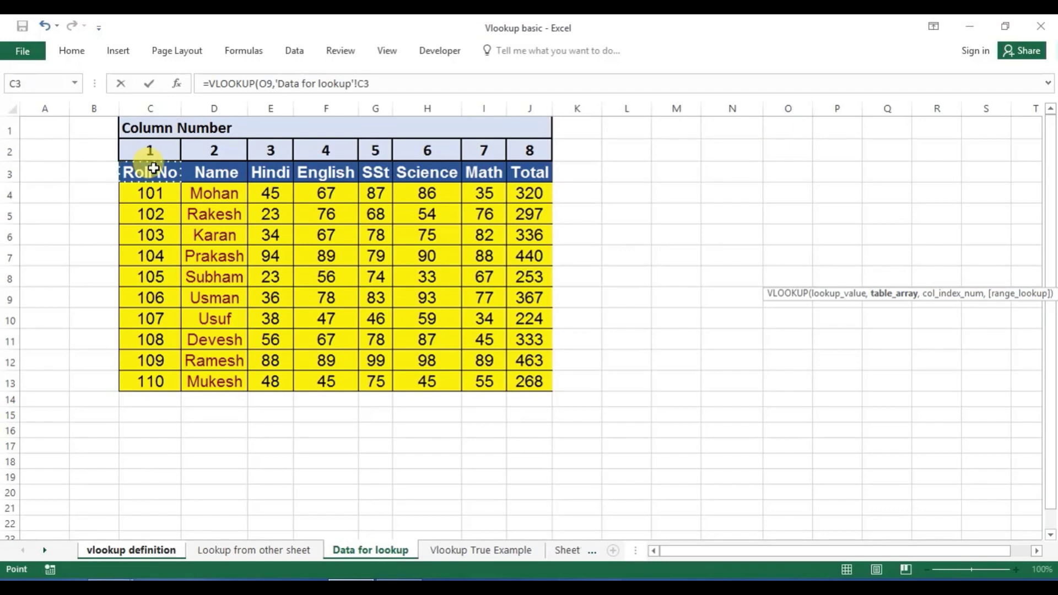
left_click_drag(154, 168, 266, 172)
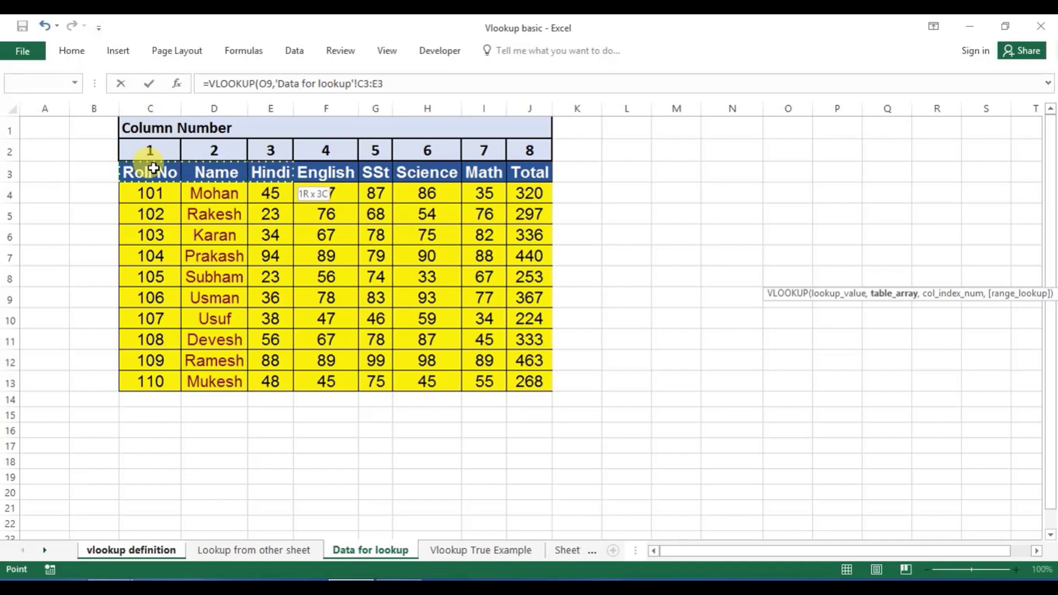
left_click_drag(149, 189, 526, 381)
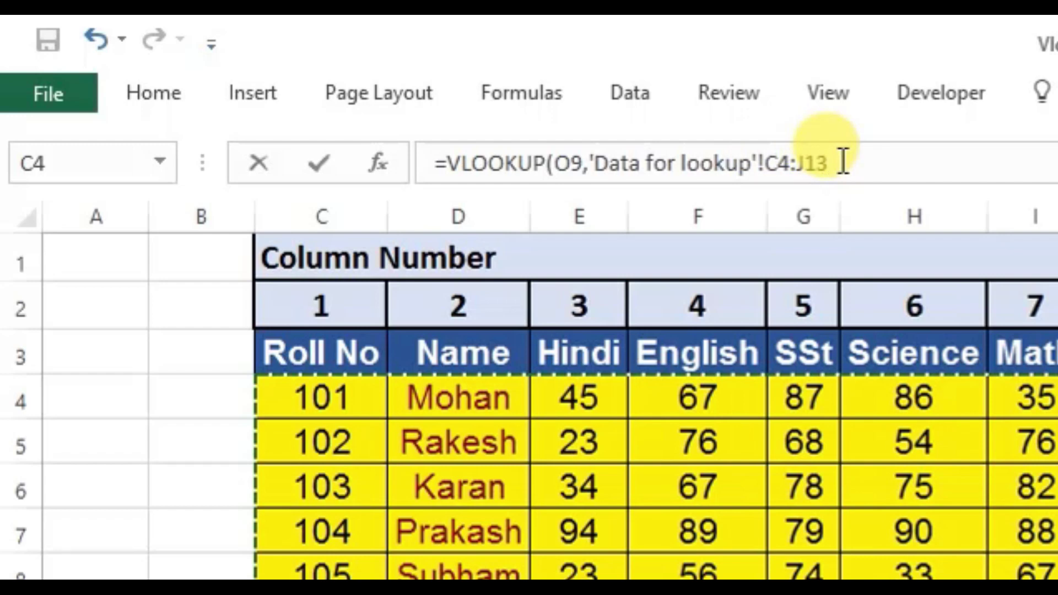
key("F4")
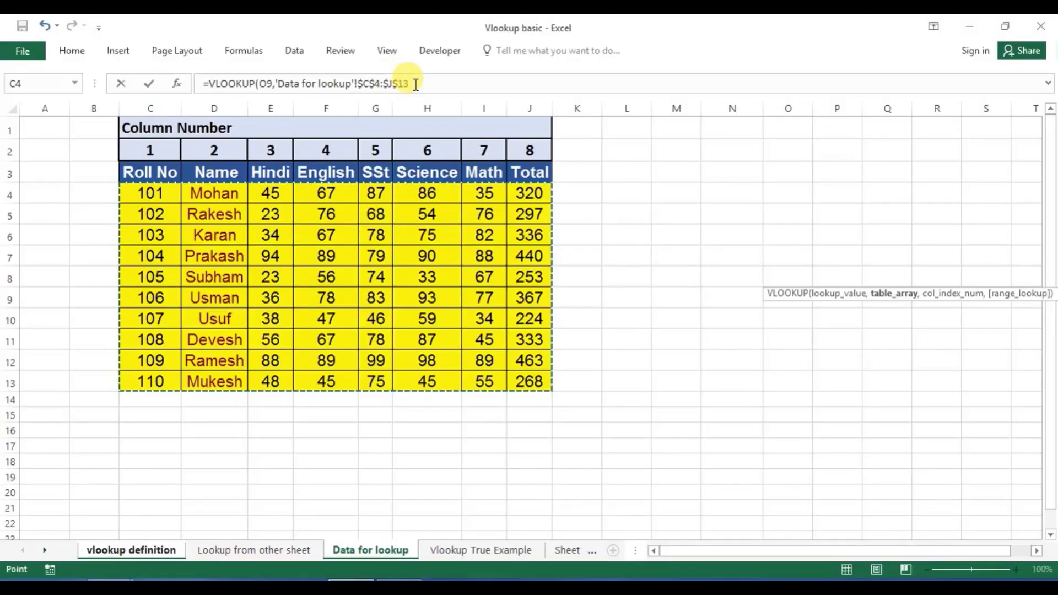
Complete the cross-sheet VLOOKUP formula with column index 4 and FALSE for an exact match
left_click(415, 84)
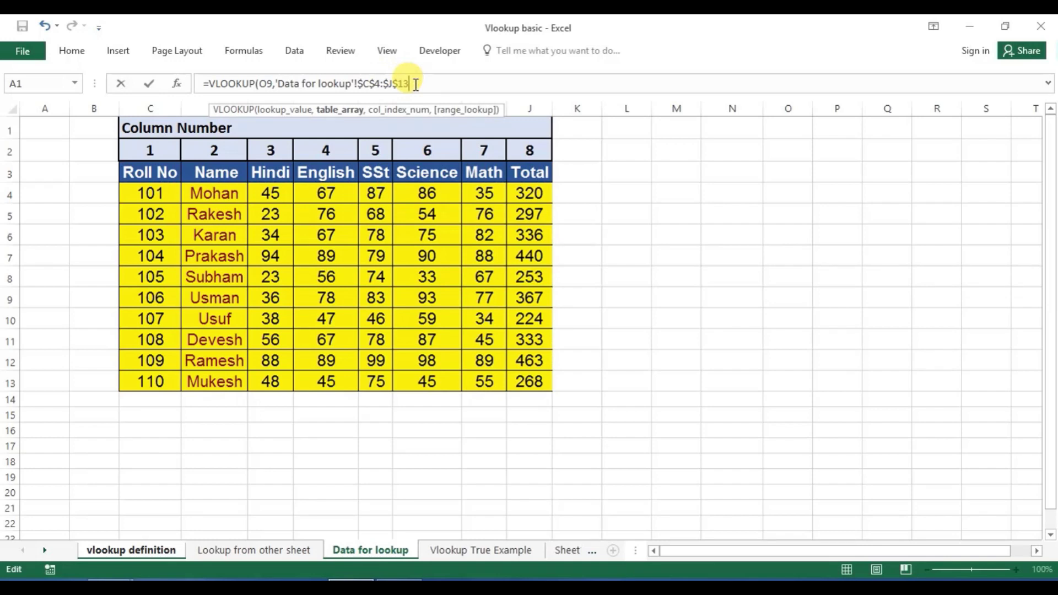
type(",")
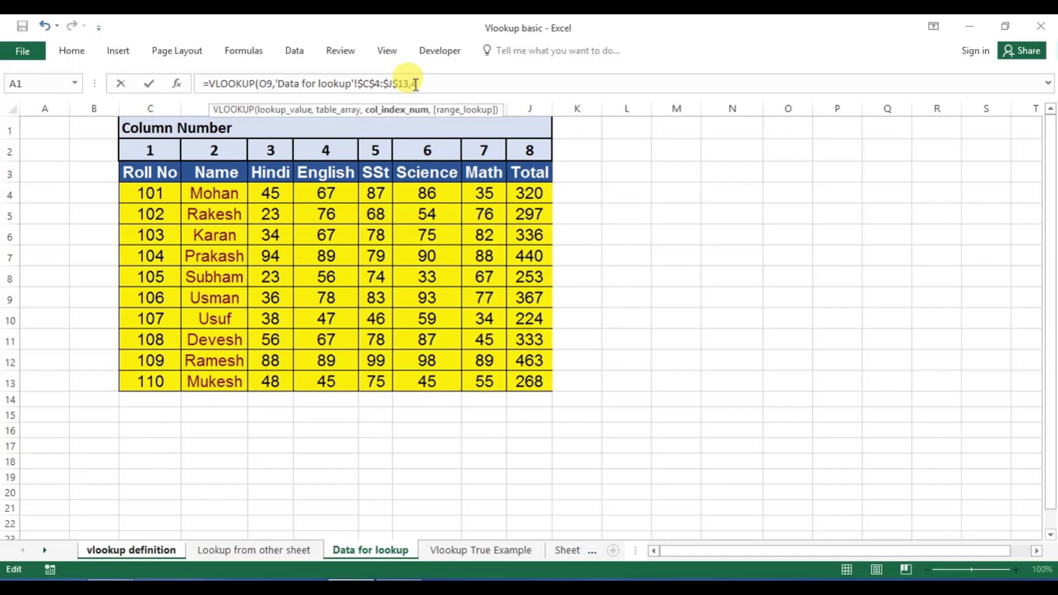
type("4,")
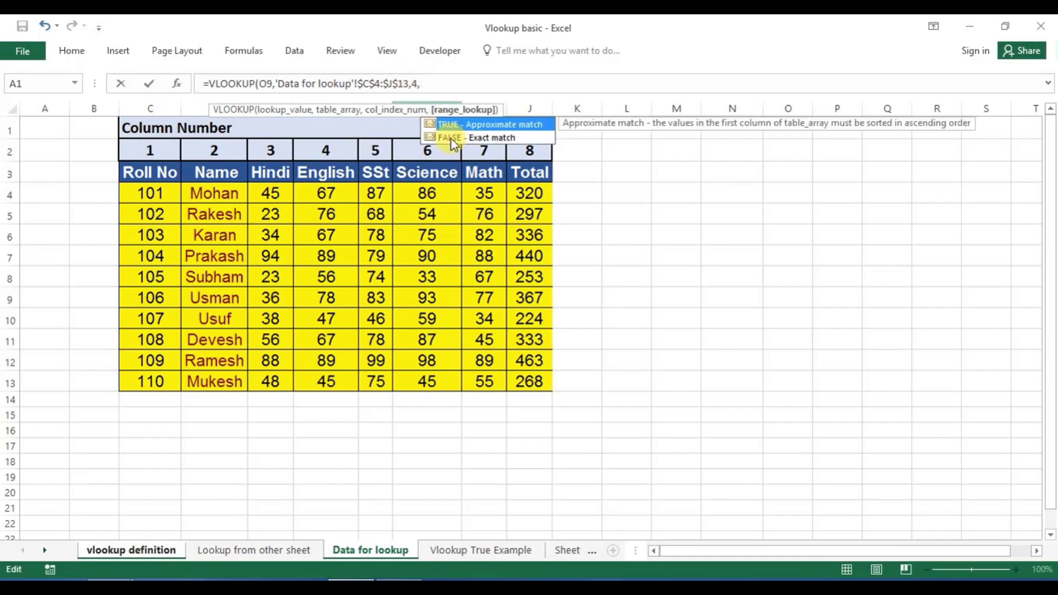
left_click(451, 139)
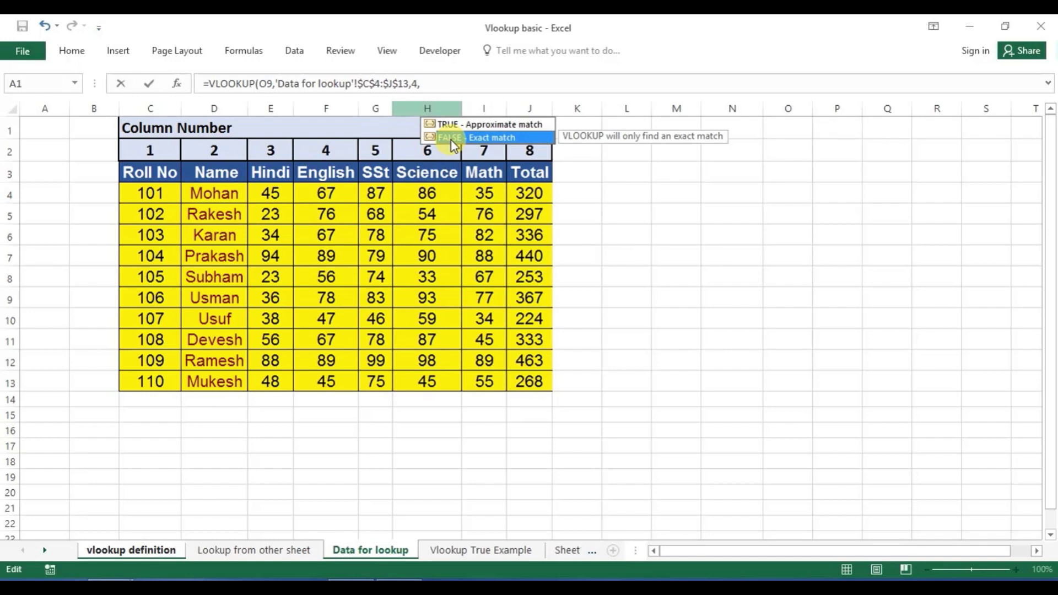
double_click(450, 138)
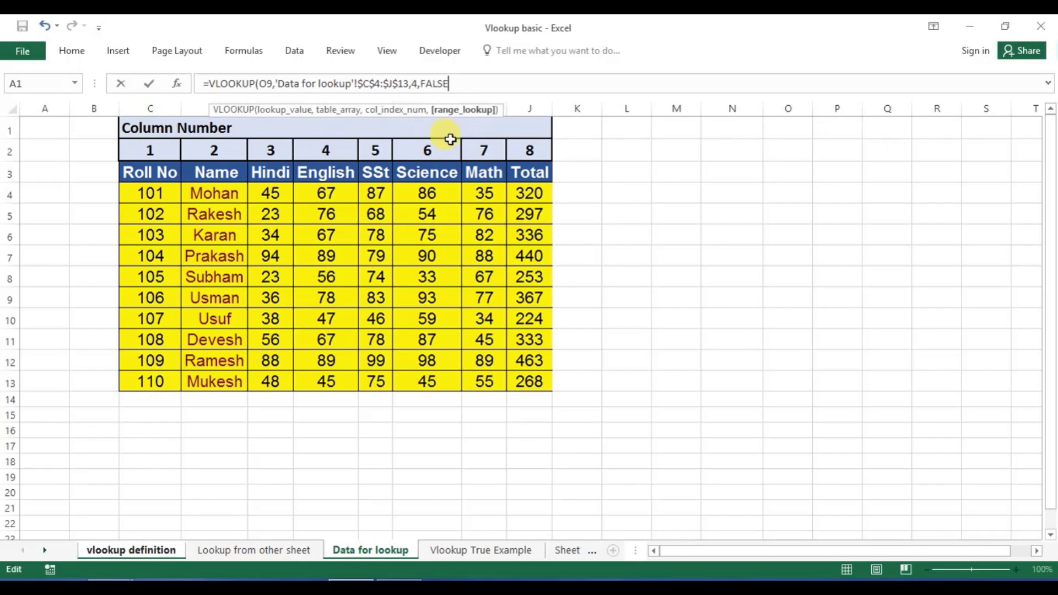
type(")")
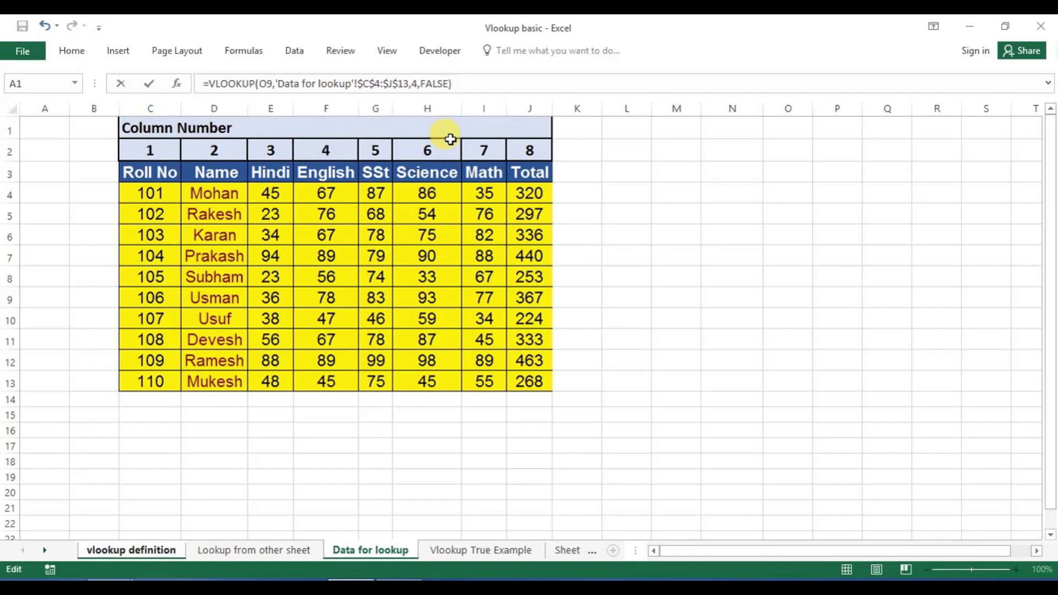
key("Return")
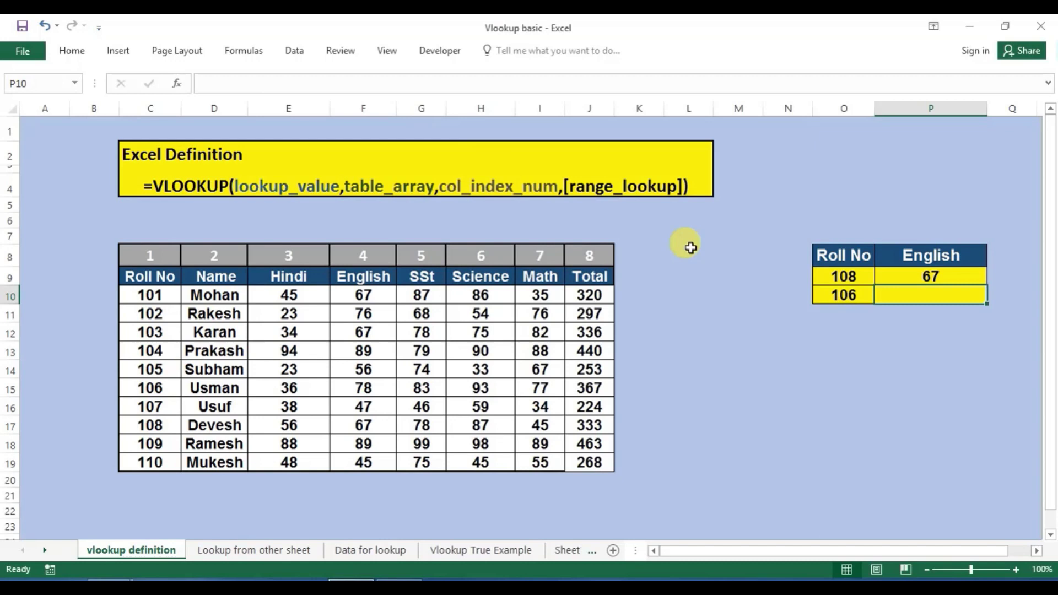
Compare the P9 result with the English mark for roll number 108 on the Data for lookup sheet
left_click(909, 277)
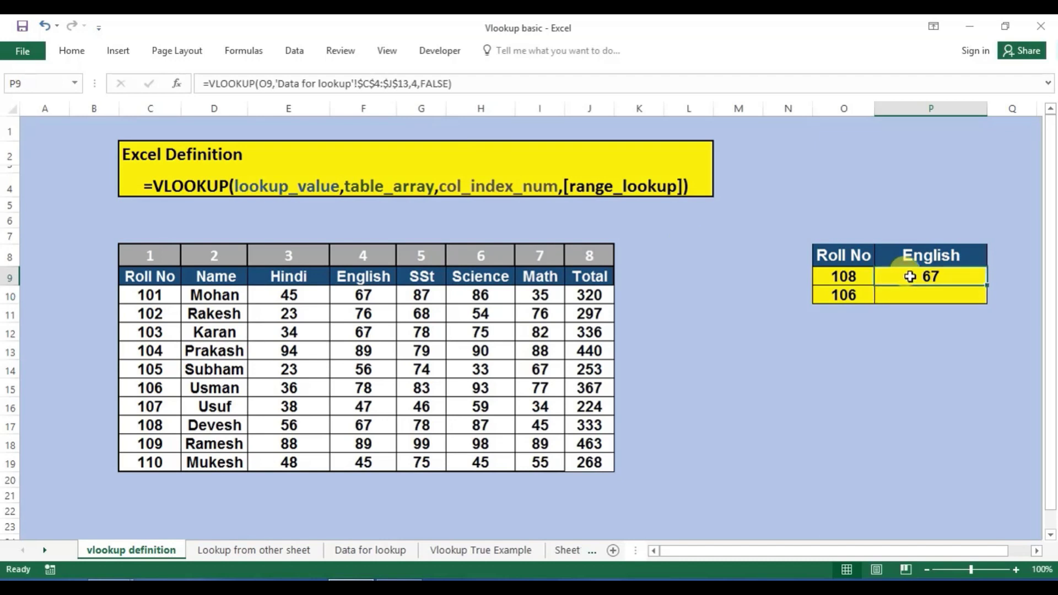
left_click(392, 549)
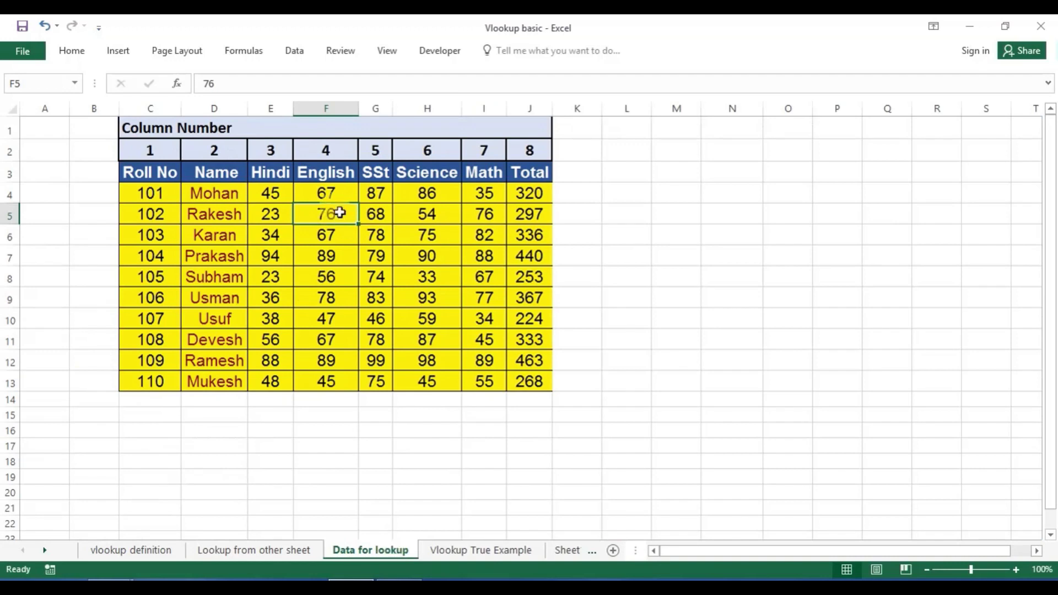
left_click(330, 197)
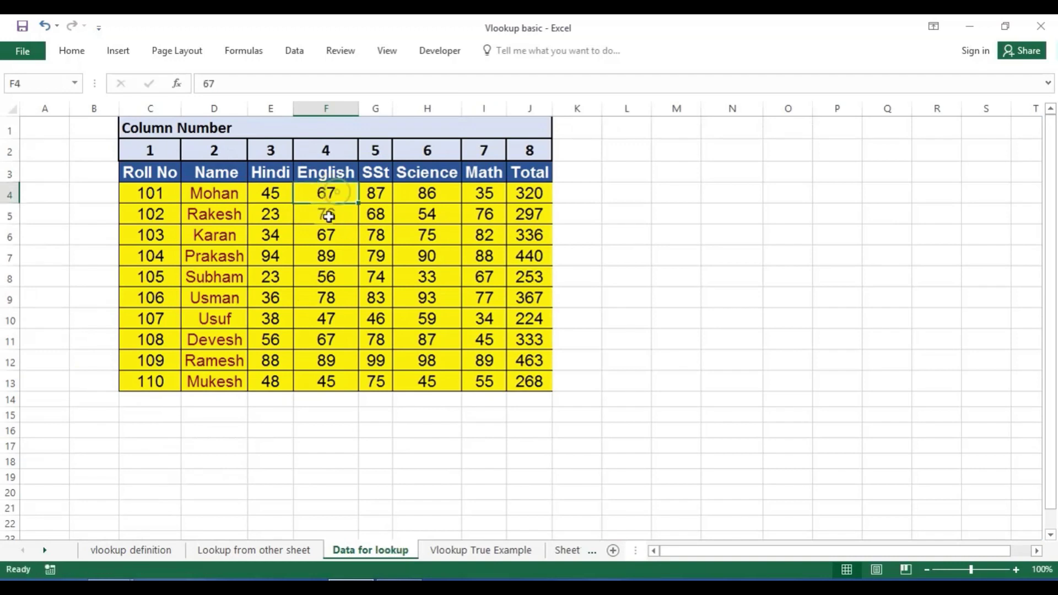
left_click(162, 338)
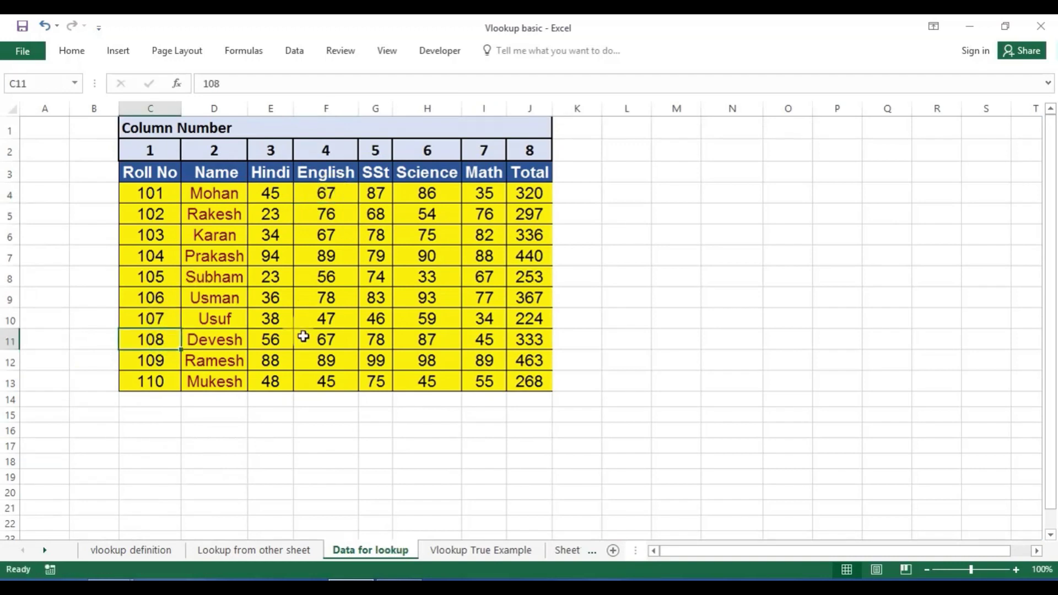
left_click(334, 337)
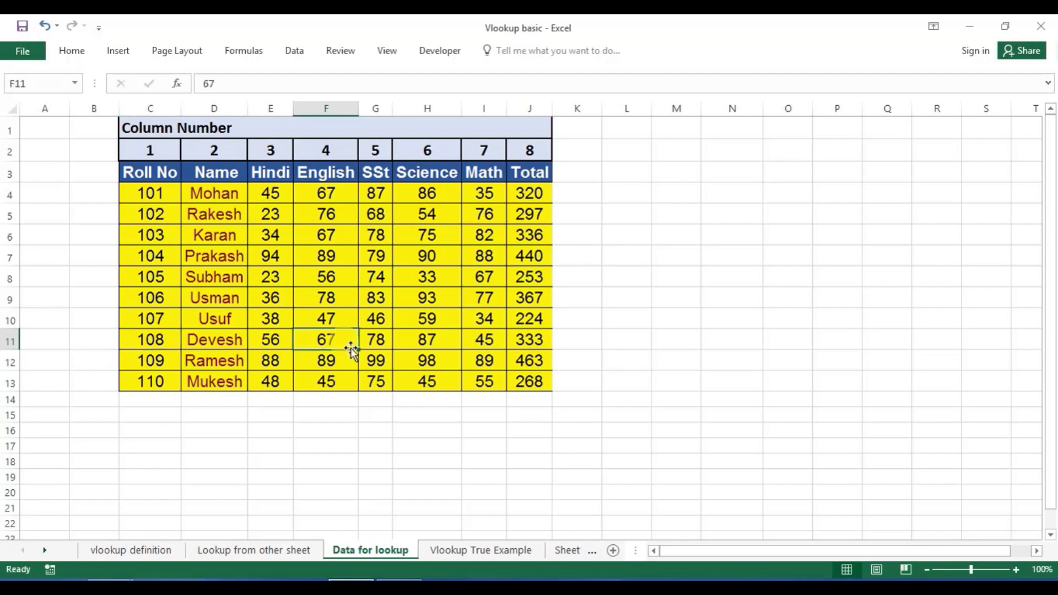
Set the English mark for roll number 108 to 100 on the Data for lookup sheet and return to the vlookup definition sheet
type("100")
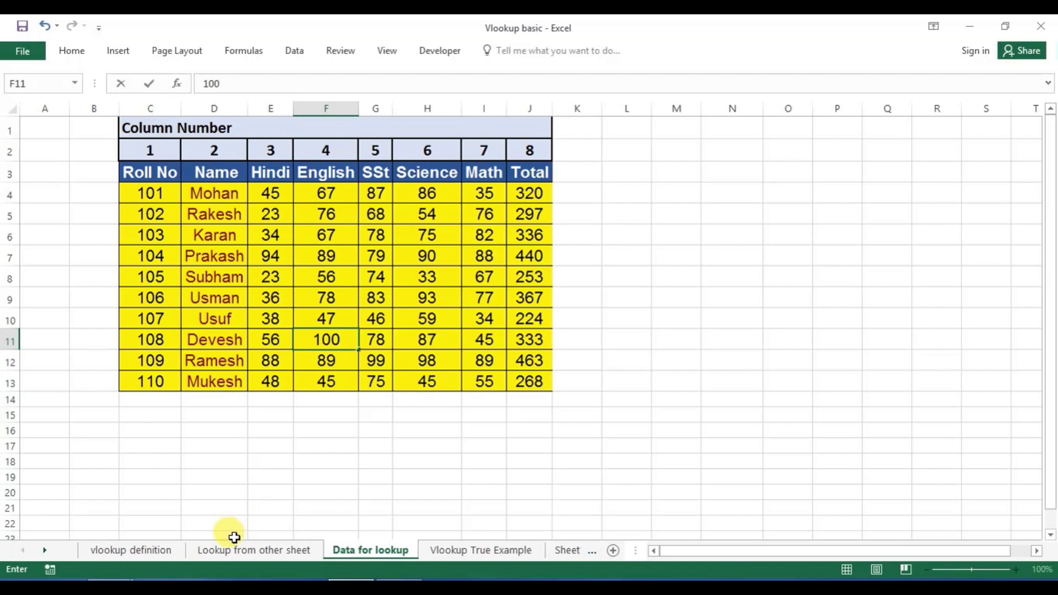
left_click(167, 549)
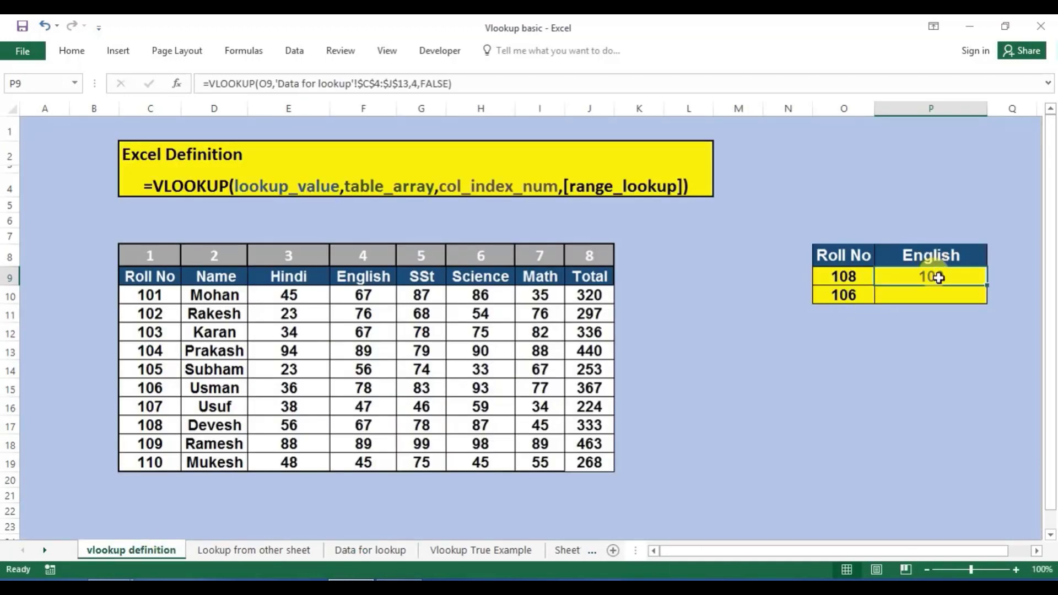
Fill the P9 VLOOKUP formula down to P10 and check the copied formula for roll number 106
left_click_drag(988, 286, 987, 298)
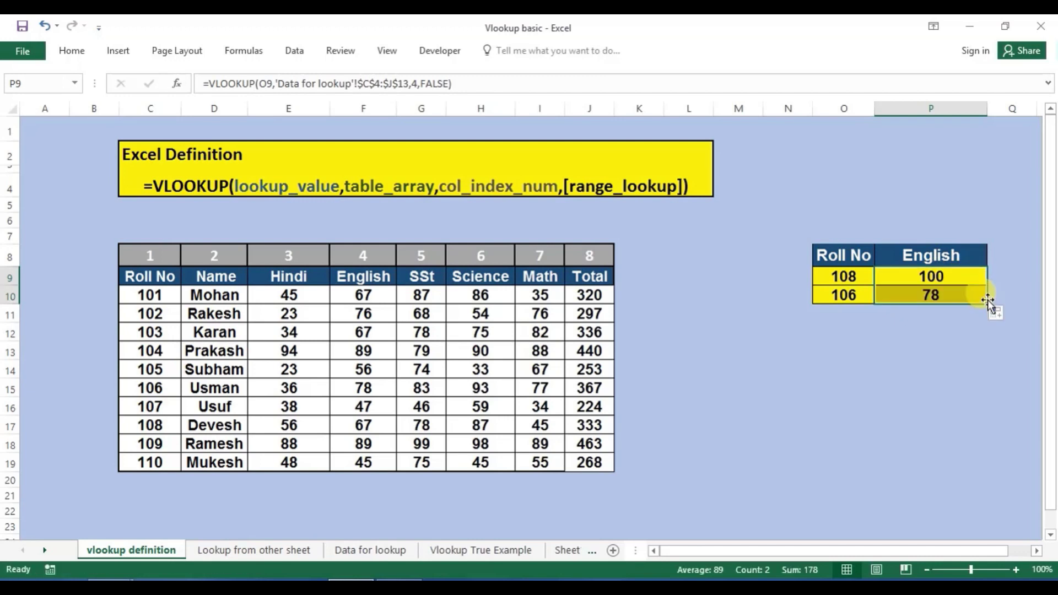
left_click(946, 330)
left_click(937, 300)
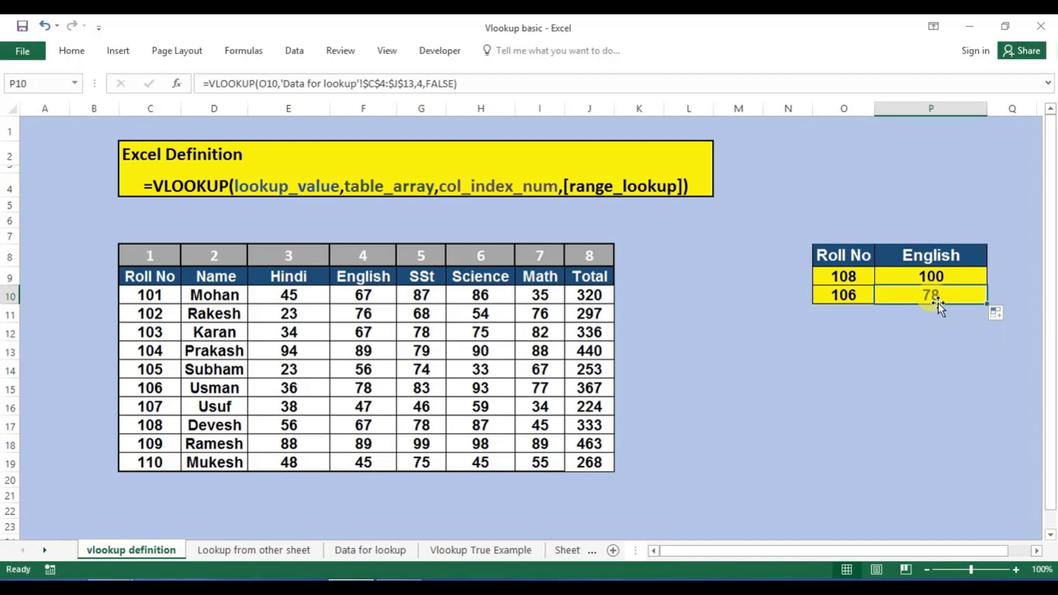
Clear the VLOOKUP formulas from P9:P10 and select P9 again
left_click(935, 278)
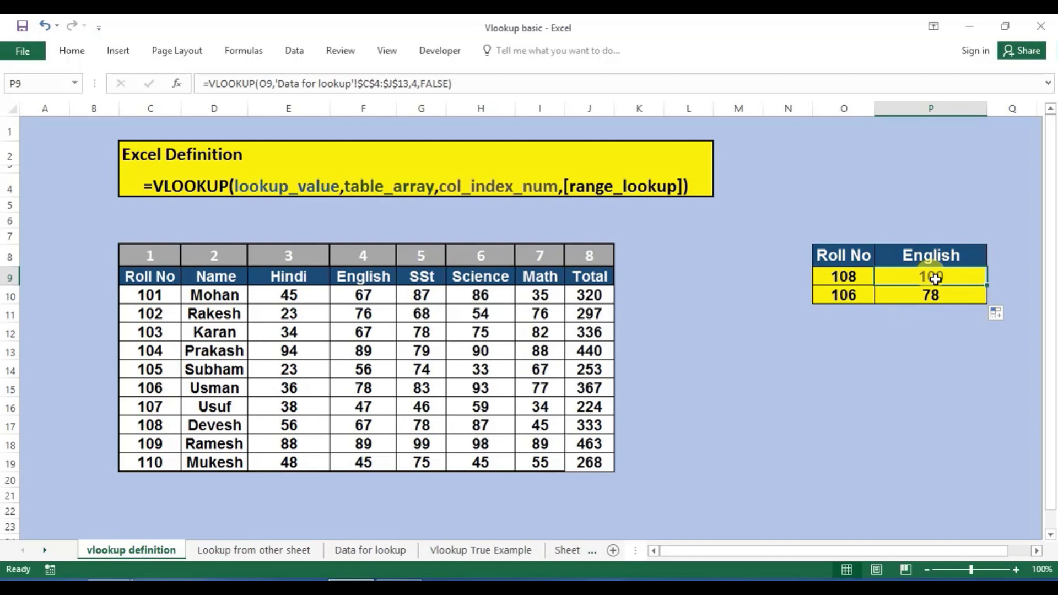
key("shift+Down")
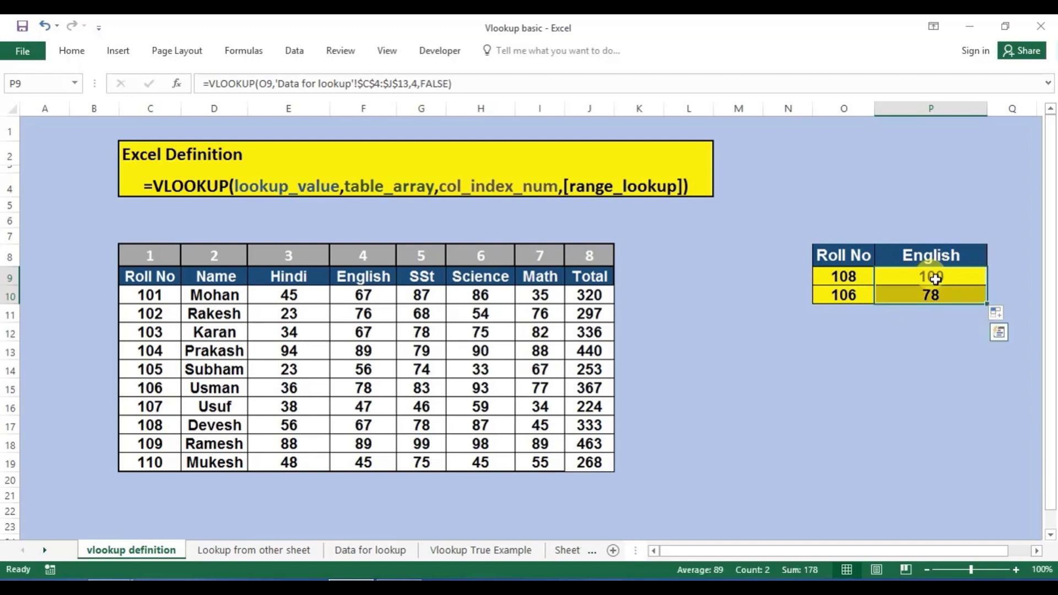
key("Delete")
left_click(935, 280)
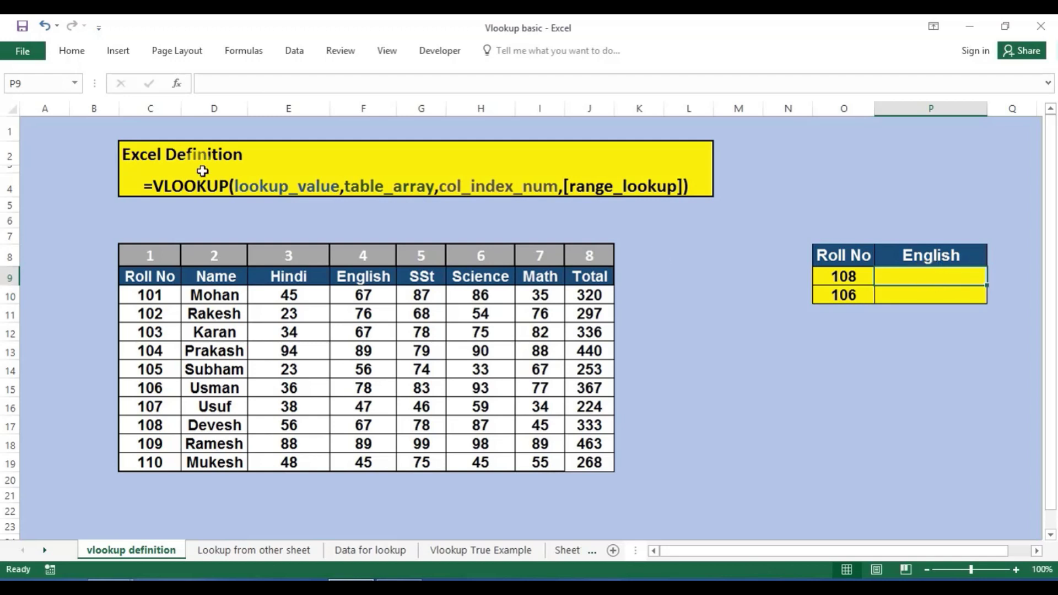
Open the Vlookup data workbook from the Vlookup folder on the Desktop
left_click(17, 58)
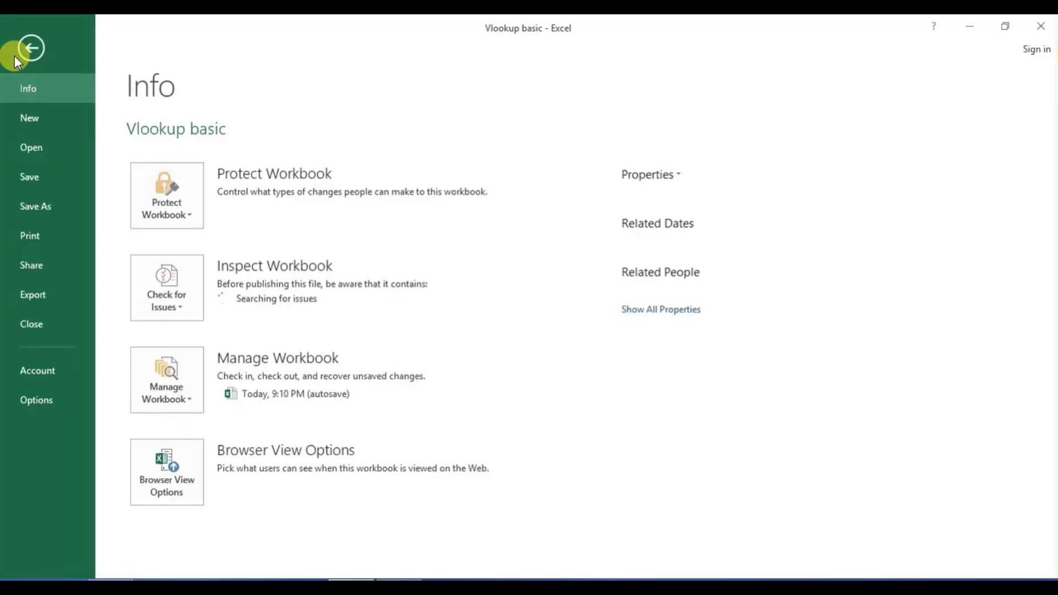
key("Escape")
left_click(21, 56)
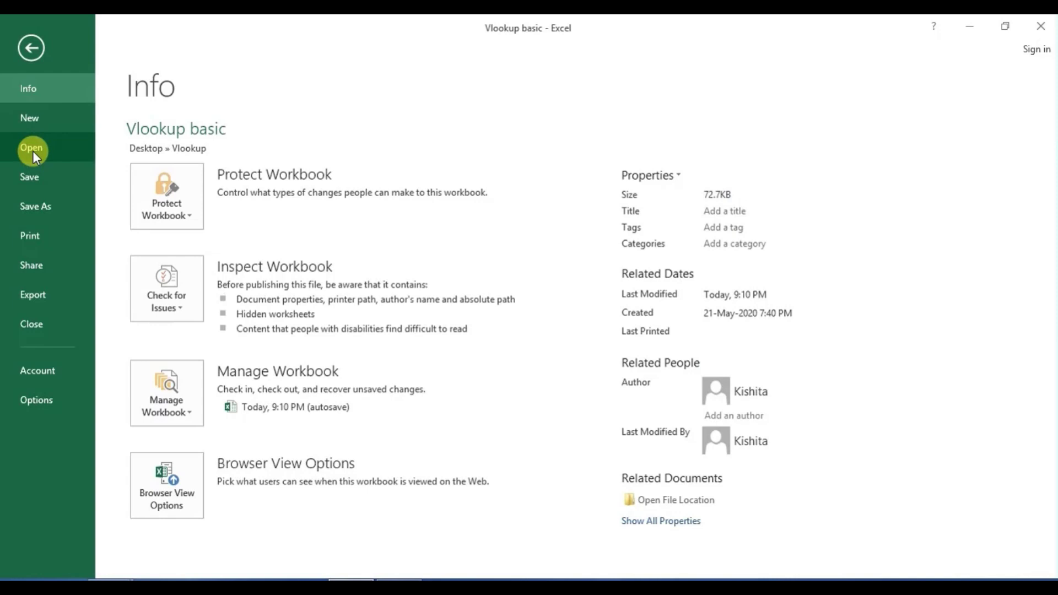
left_click(32, 151)
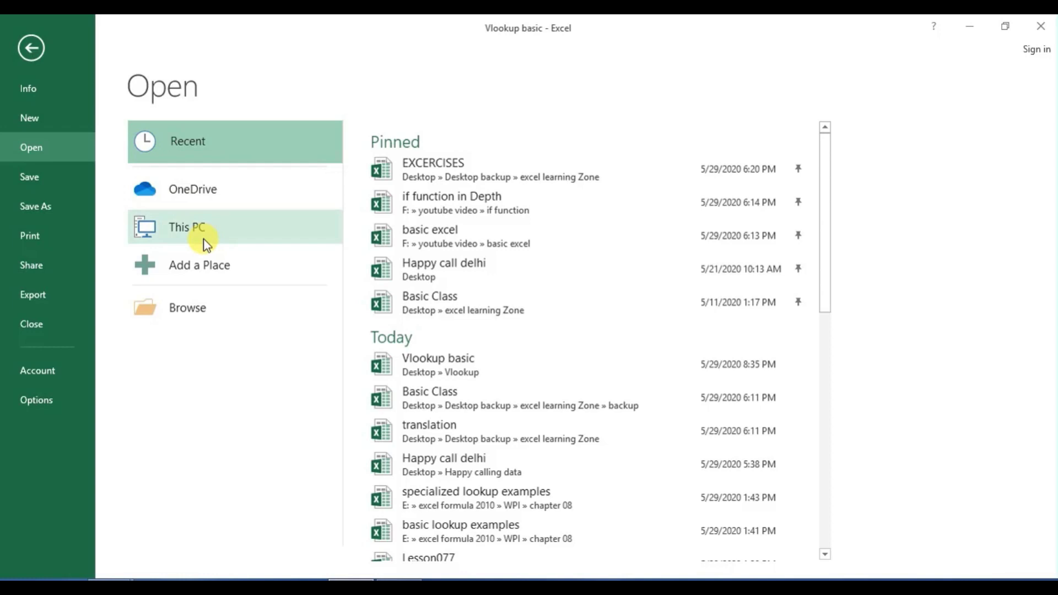
left_click(203, 310)
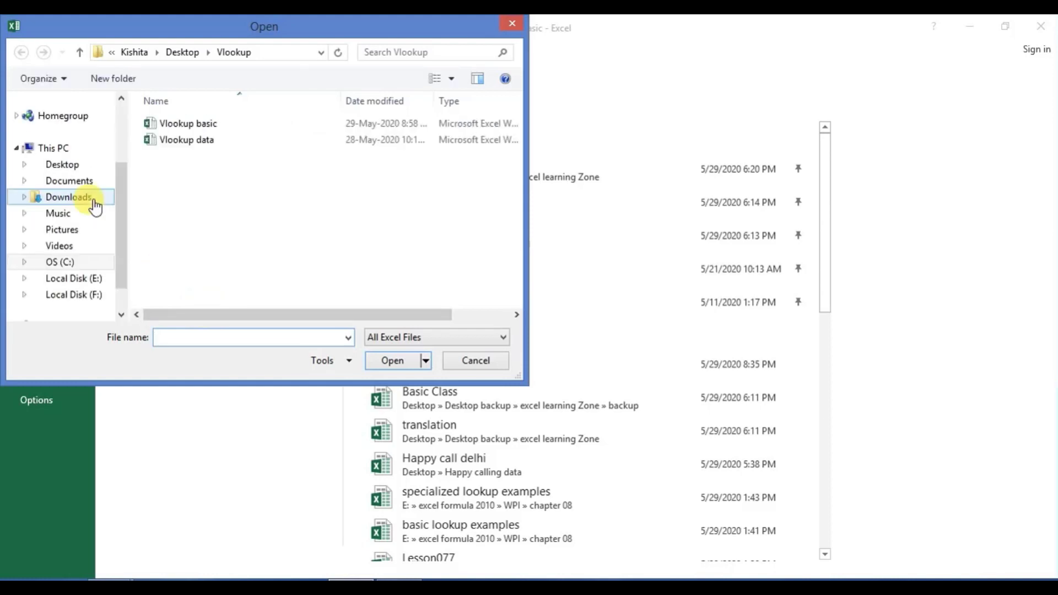
left_click(71, 170)
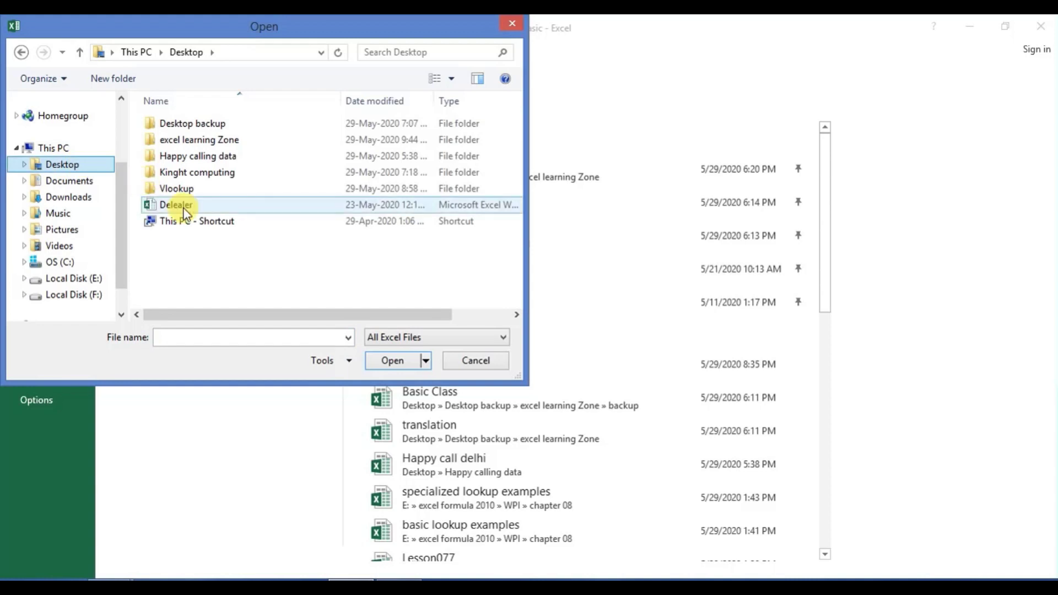
left_click(177, 190)
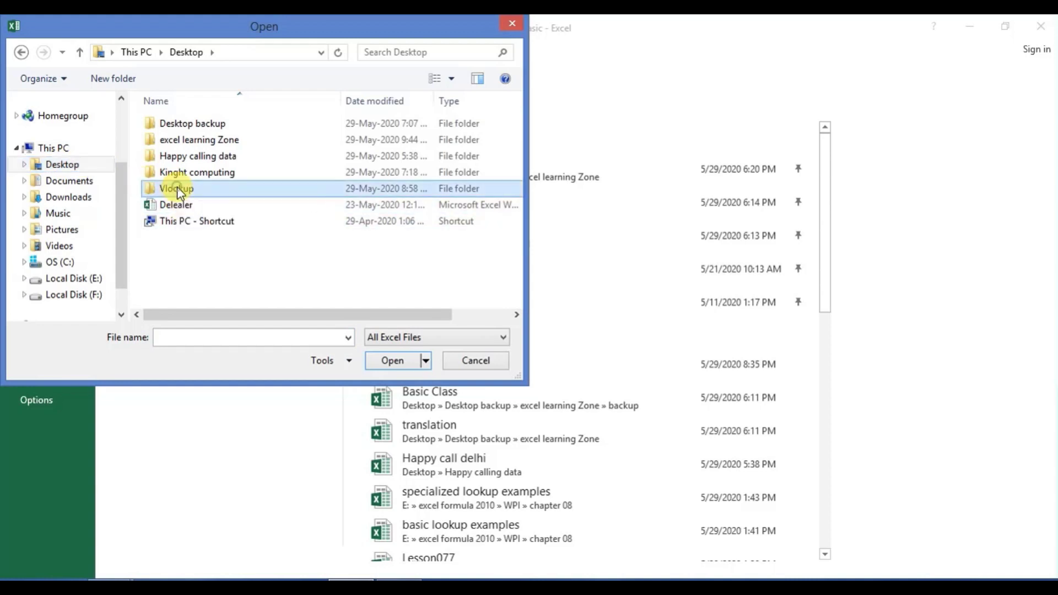
double_click(178, 190)
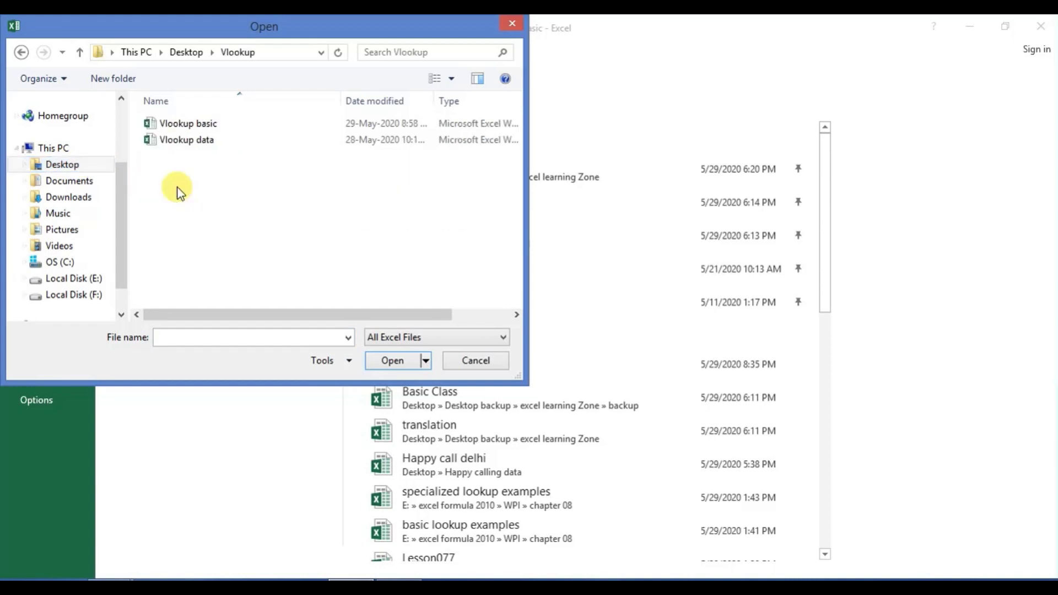
double_click(182, 141)
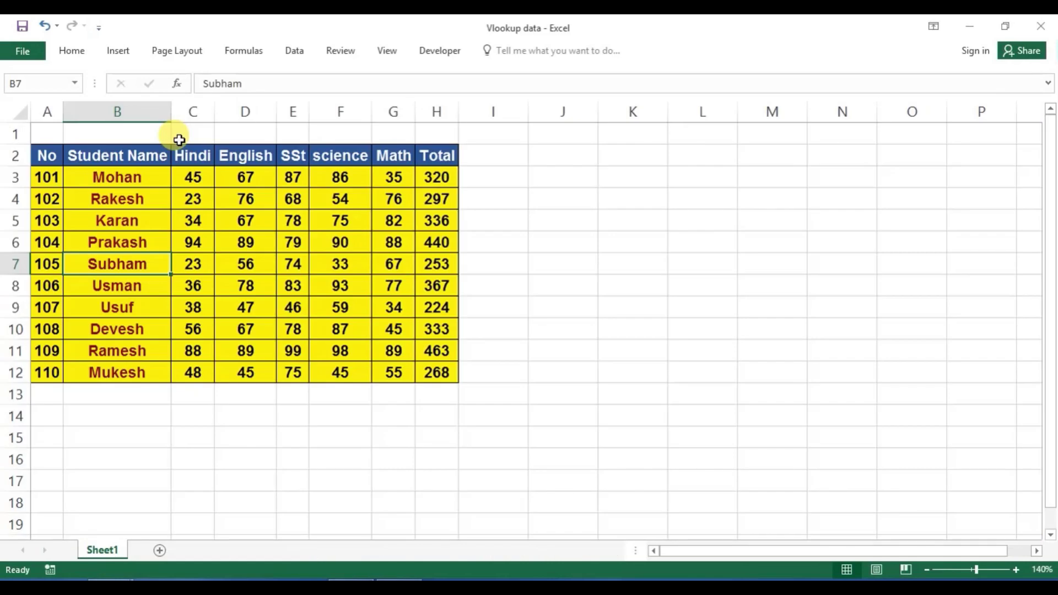
left_click(177, 235)
left_click(185, 196)
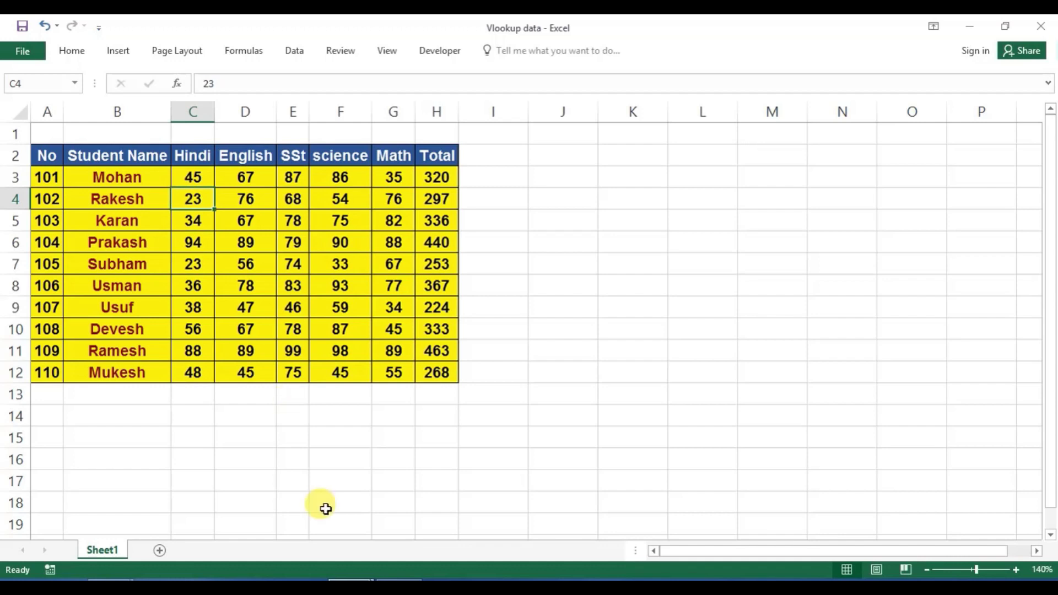
Switch back to the Vlookup basic workbook and begin a VLOOKUP formula in P9 with O9 as the lookup value
mouse_move(351, 586)
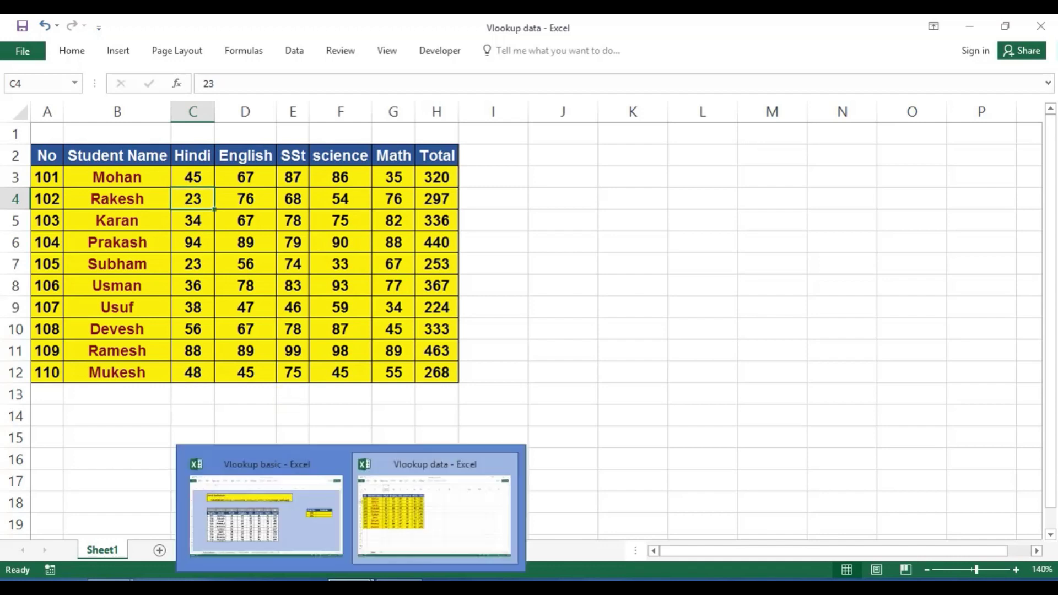
left_click(311, 507)
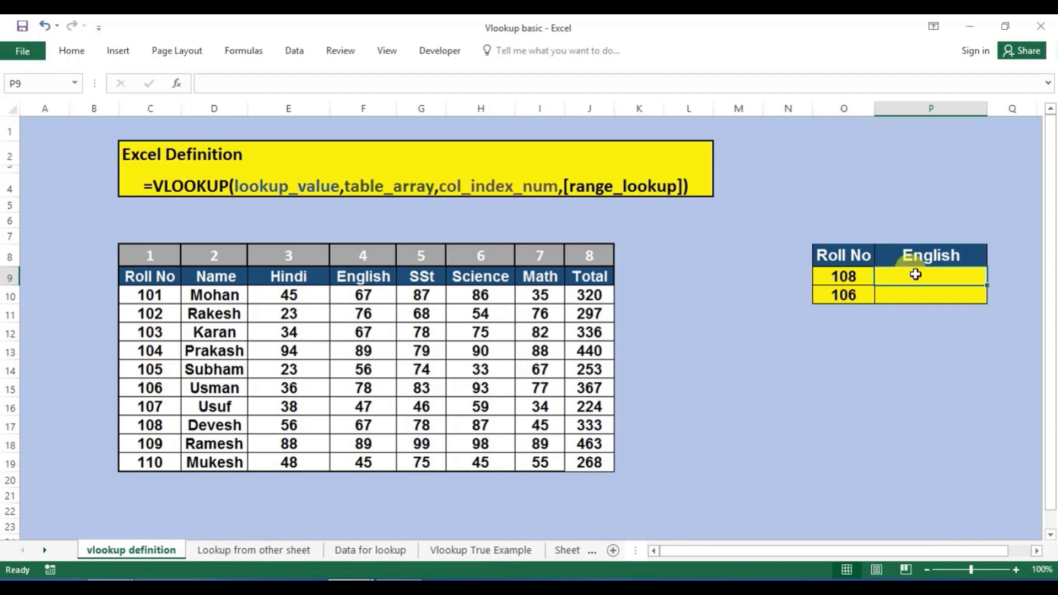
type("=")
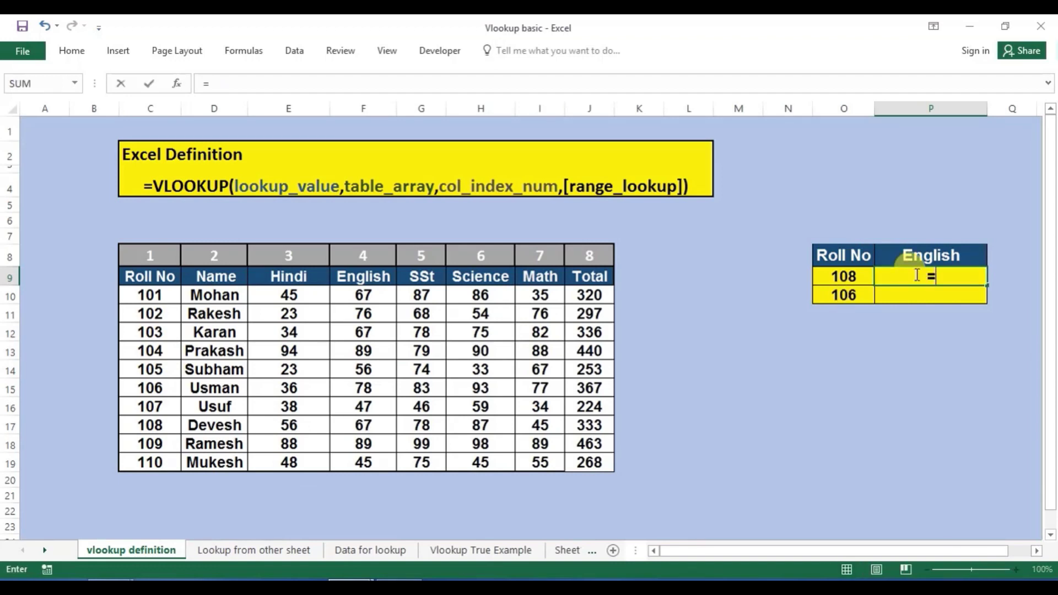
type("vl")
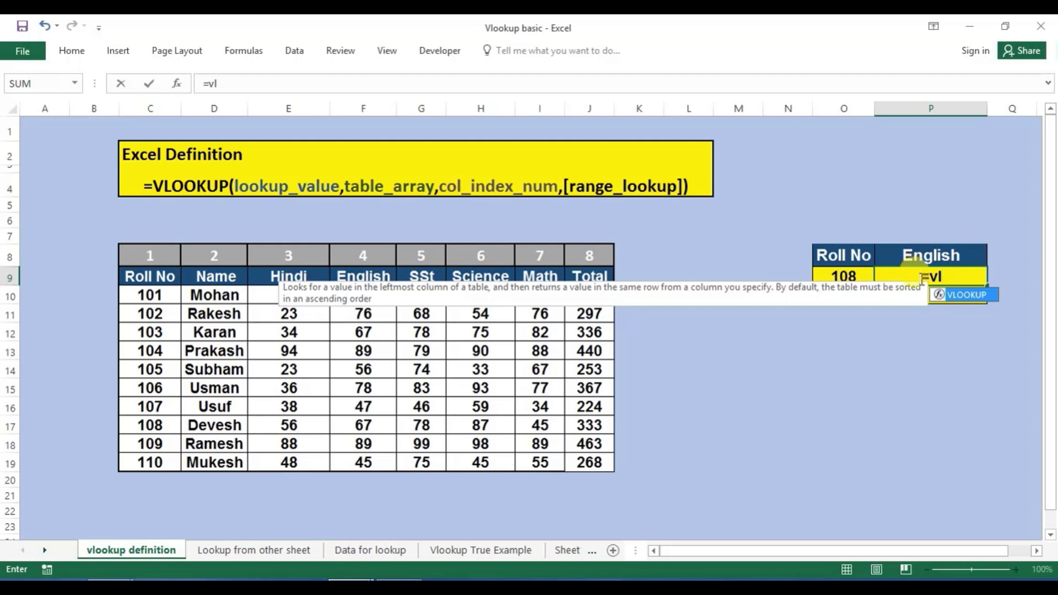
double_click(968, 297)
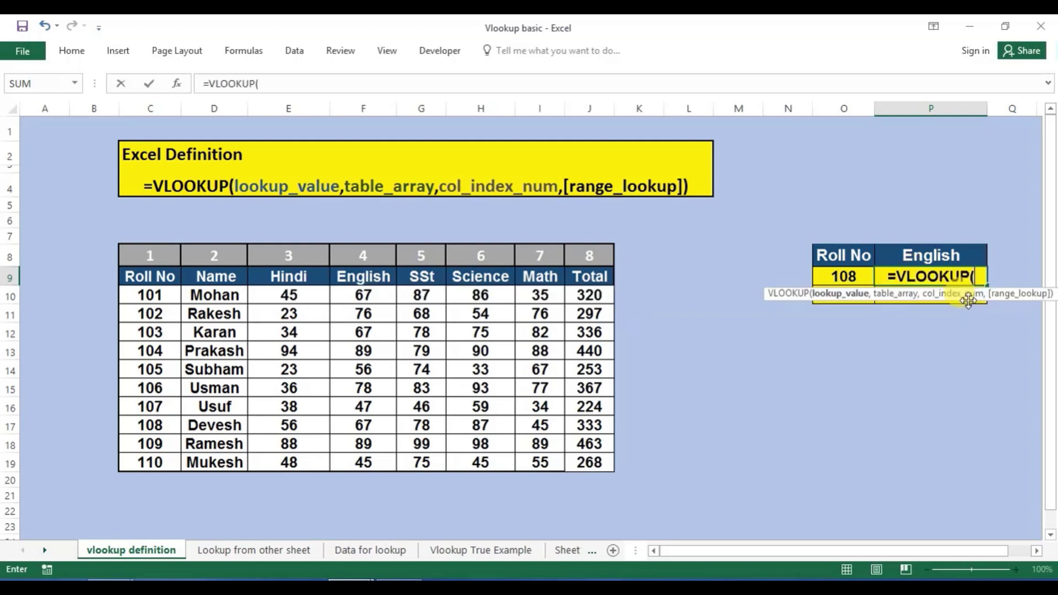
left_click(856, 278)
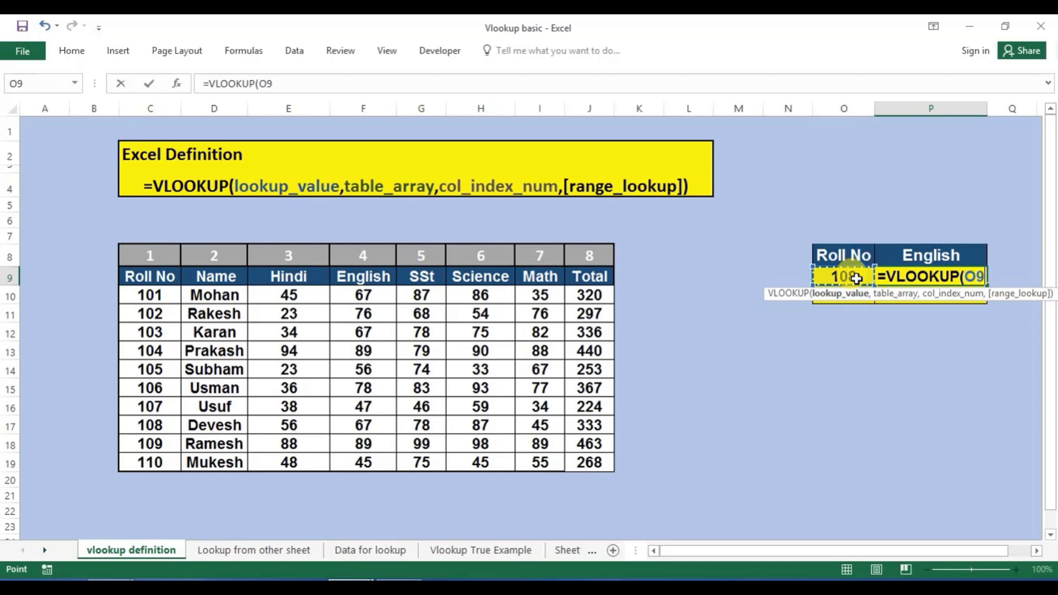
type(",")
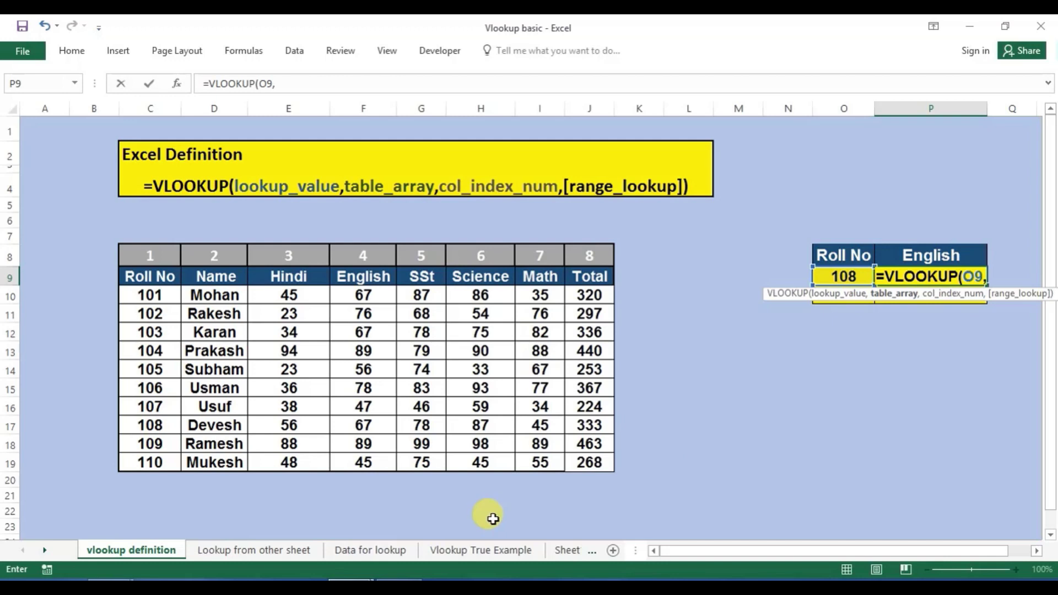
Set the table array to the absolute range $A$3:$H$12 on Sheet1 of the Vlookup data workbook
left_click(350, 587)
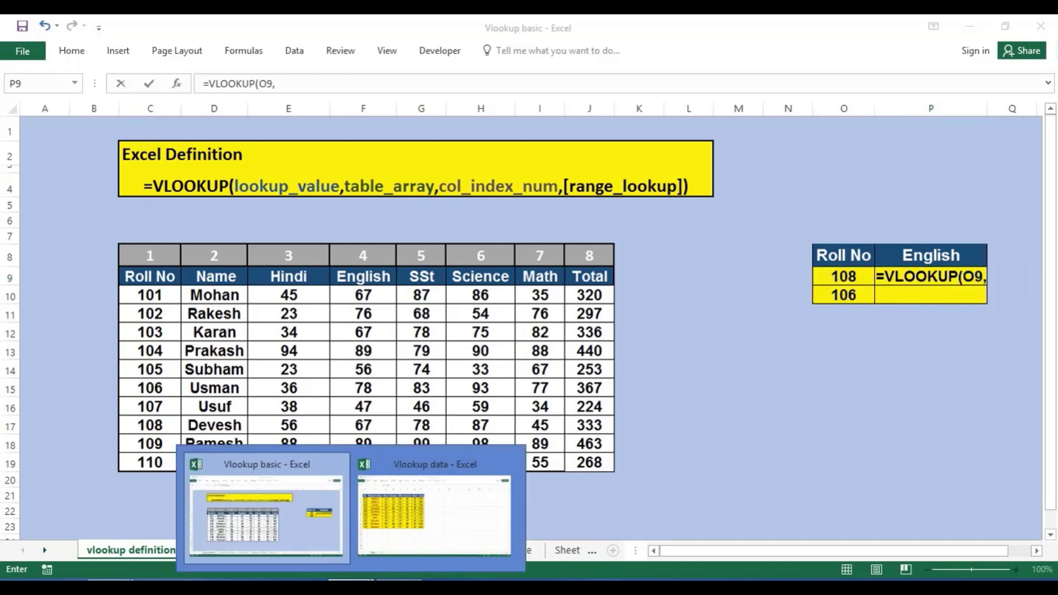
left_click(397, 510)
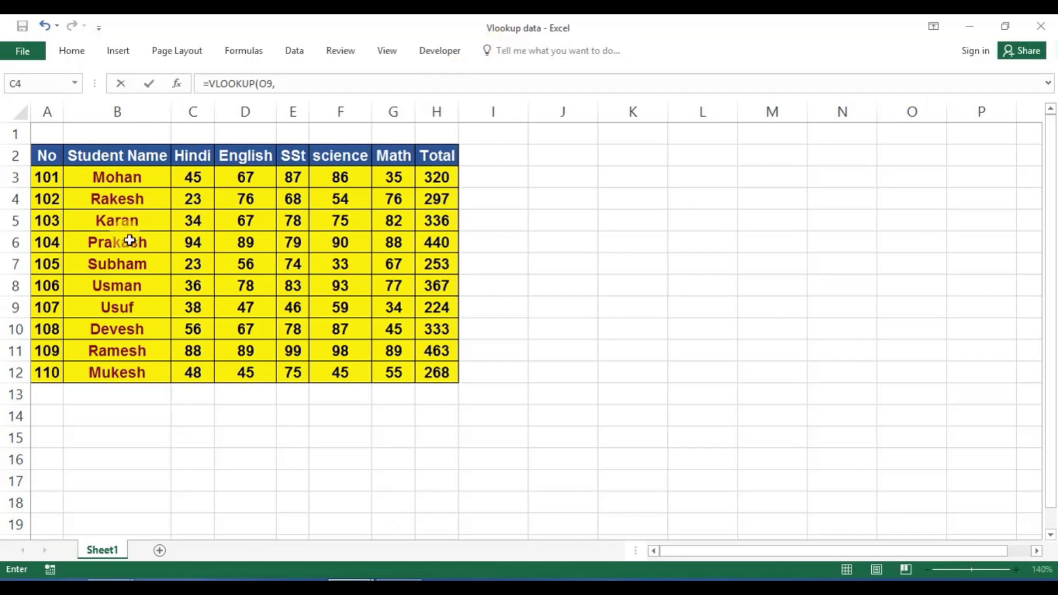
left_click(50, 177)
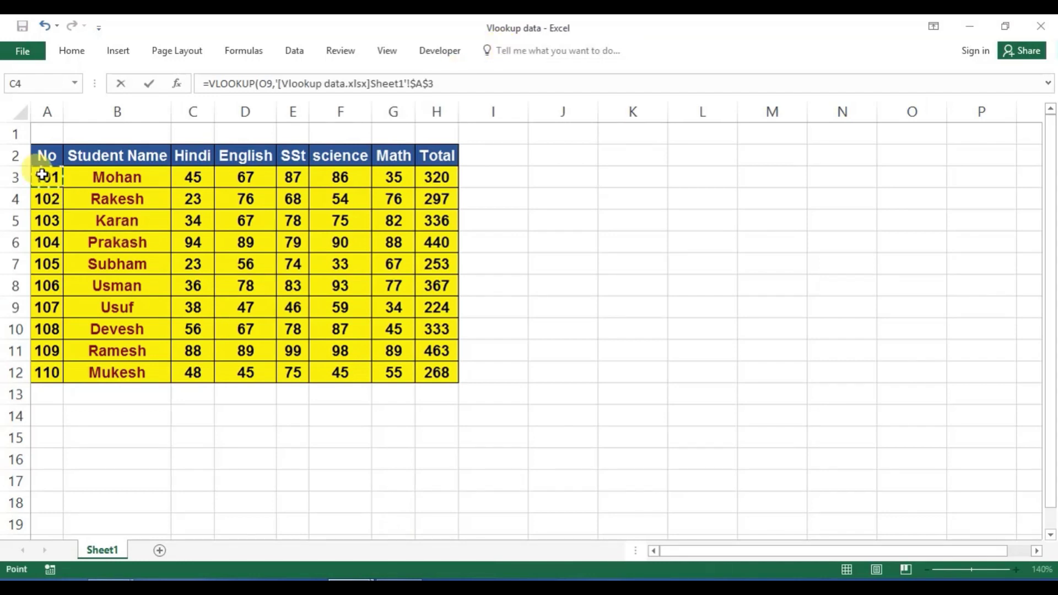
left_click_drag(49, 177, 427, 378)
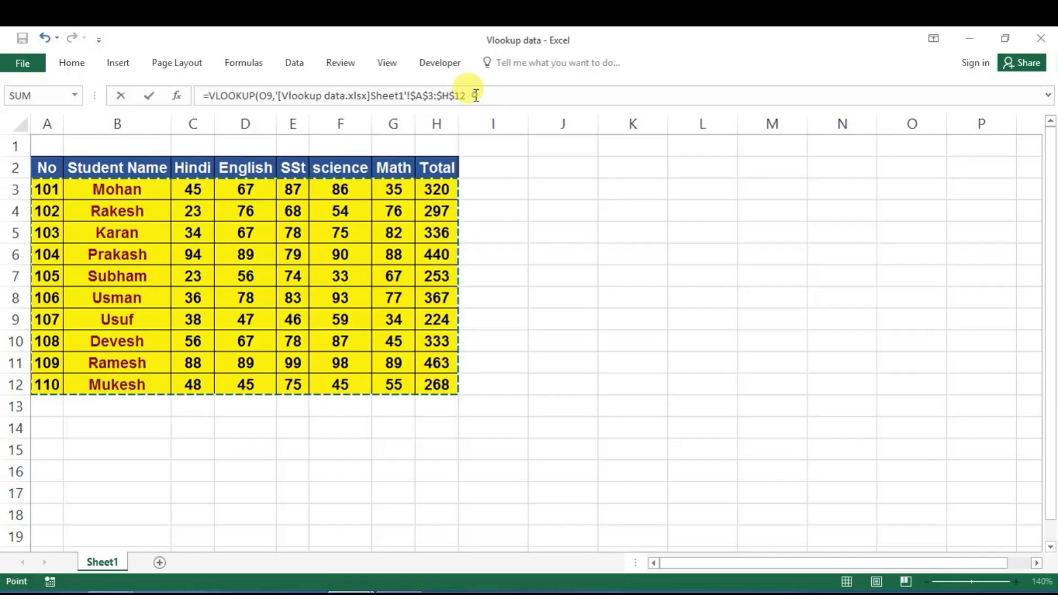
left_click(963, 154)
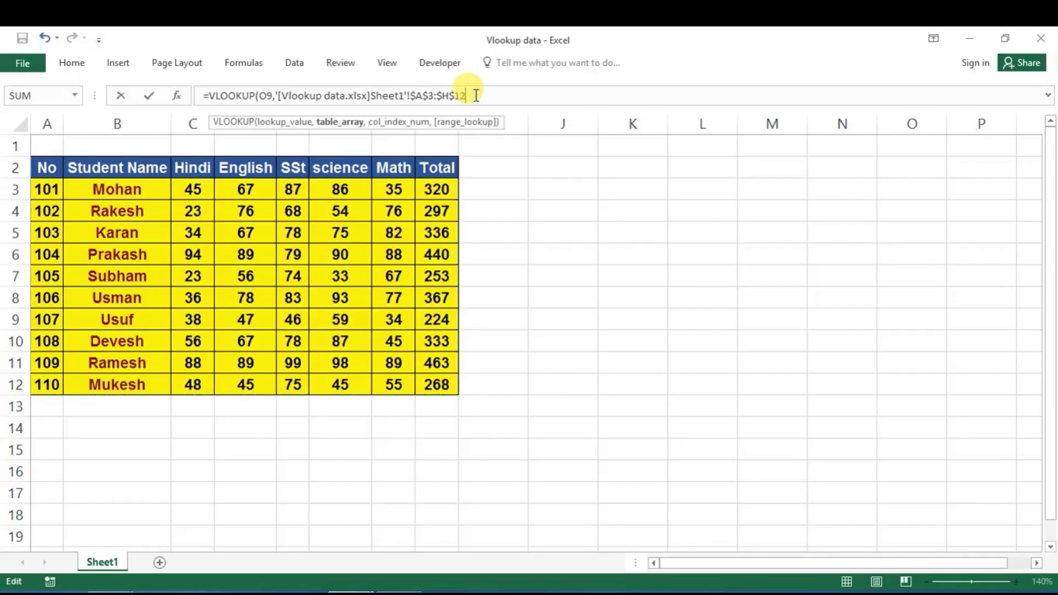
type(",")
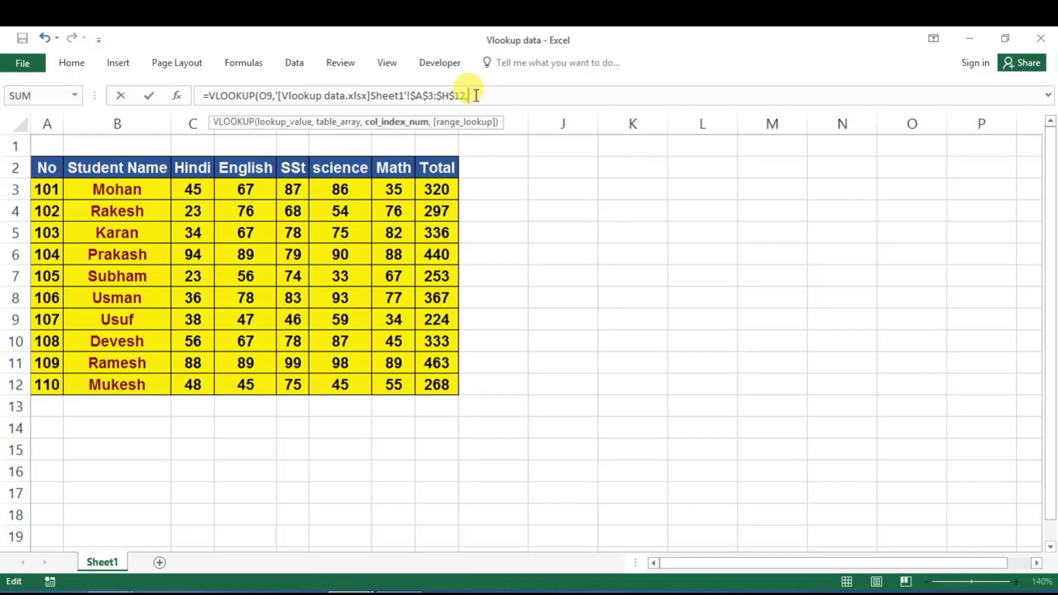
Complete the cross-workbook VLOOKUP formula with column index 4 and FALSE for an exact match, and select P9
type("4,")
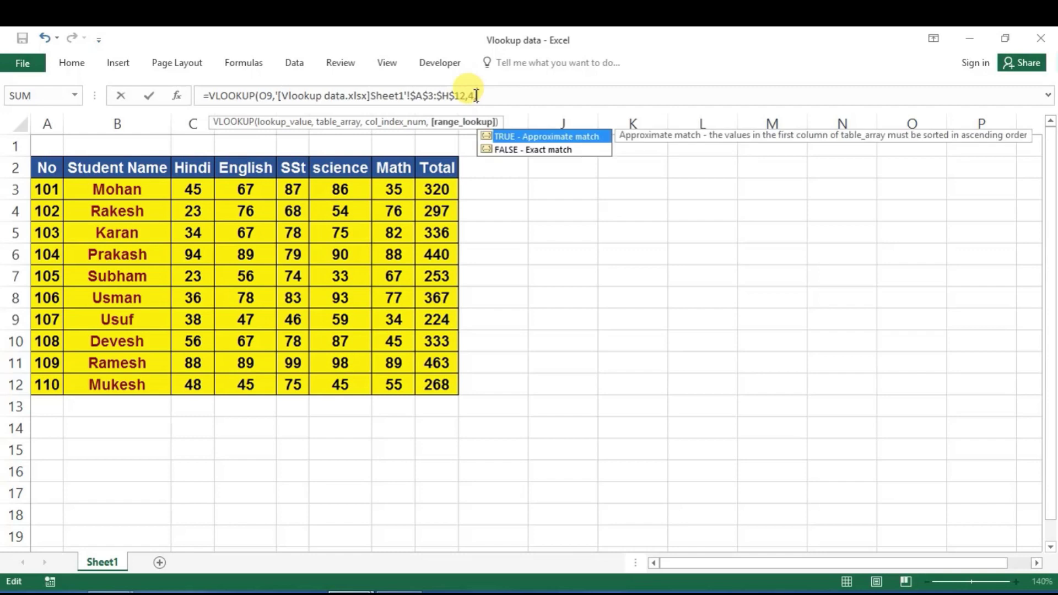
key("Down")
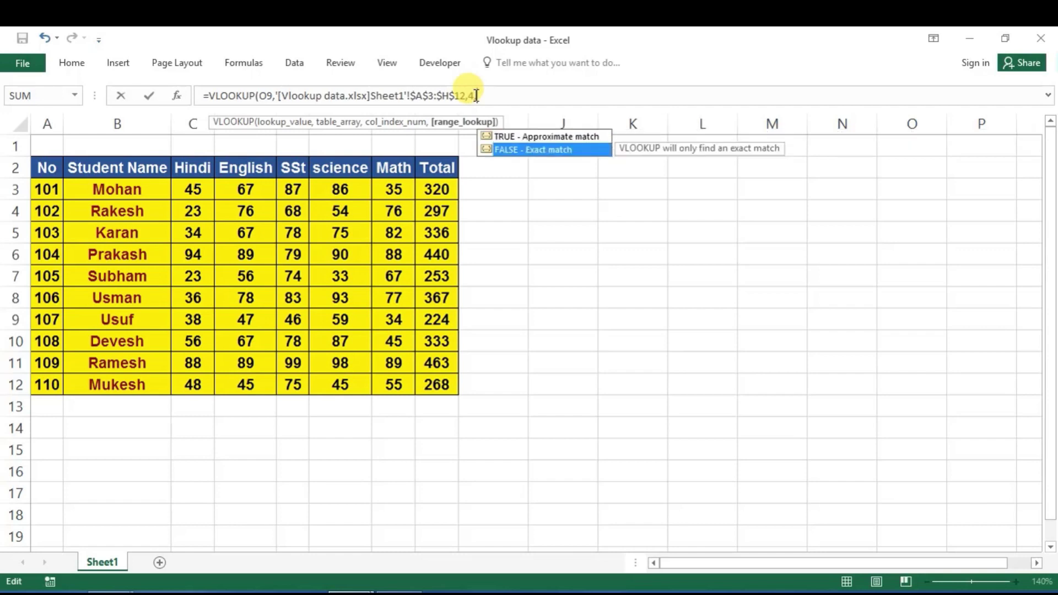
key("Tab")
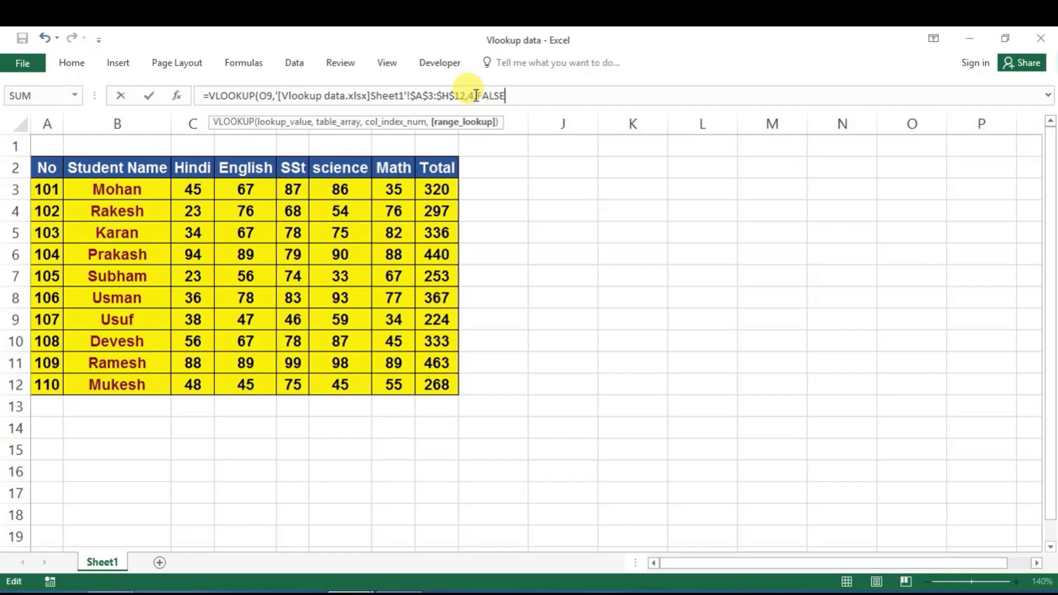
type(")")
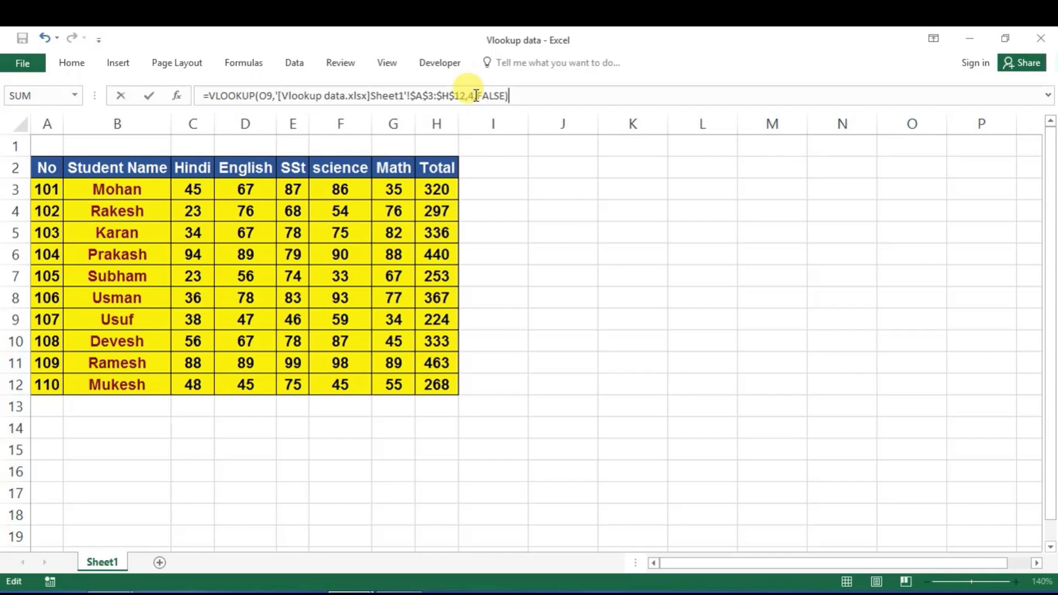
key("Return")
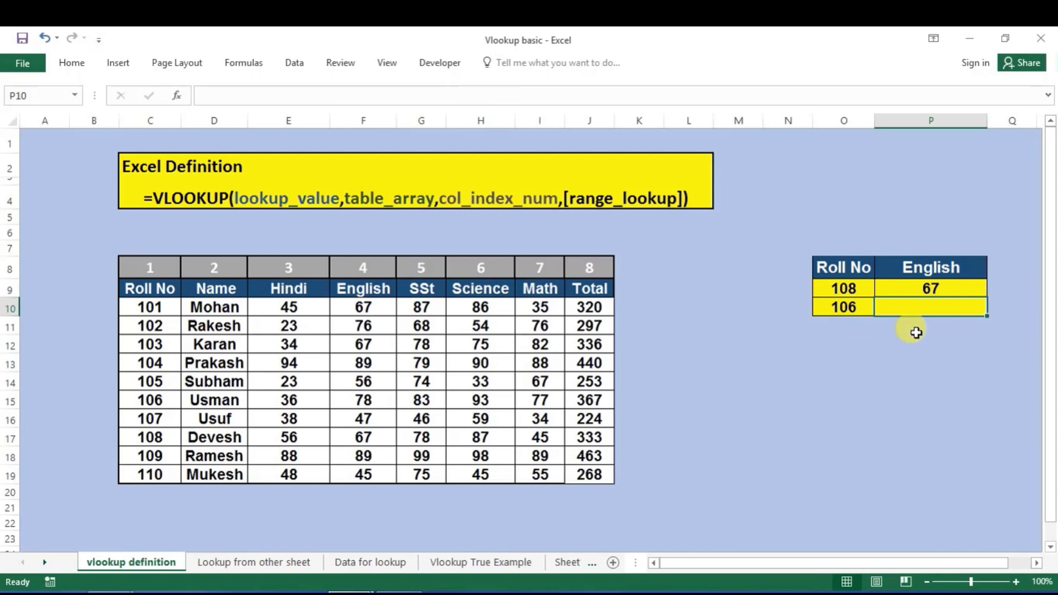
left_click(931, 285)
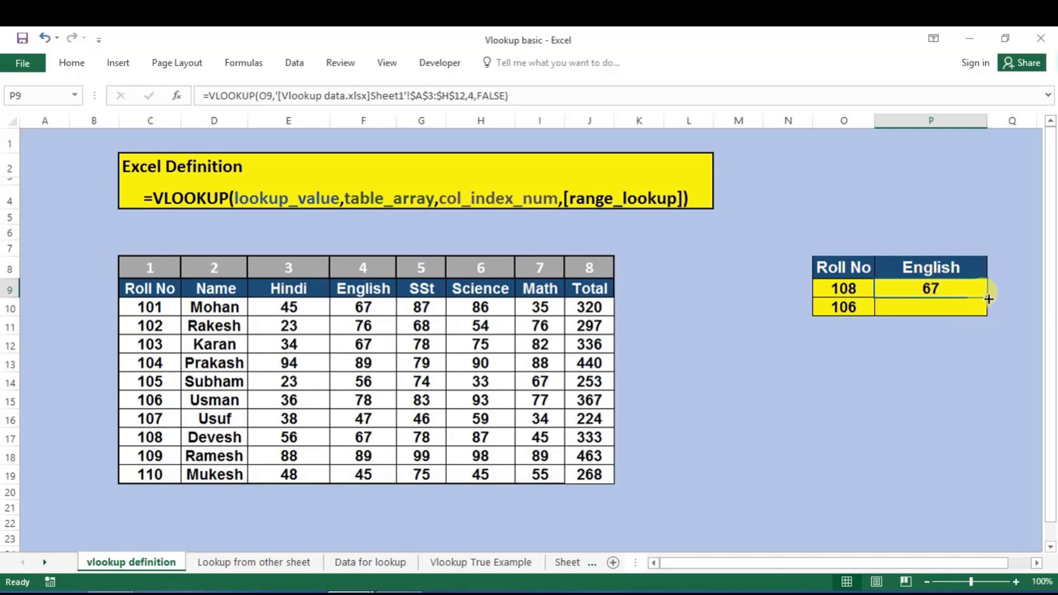
left_click(854, 293)
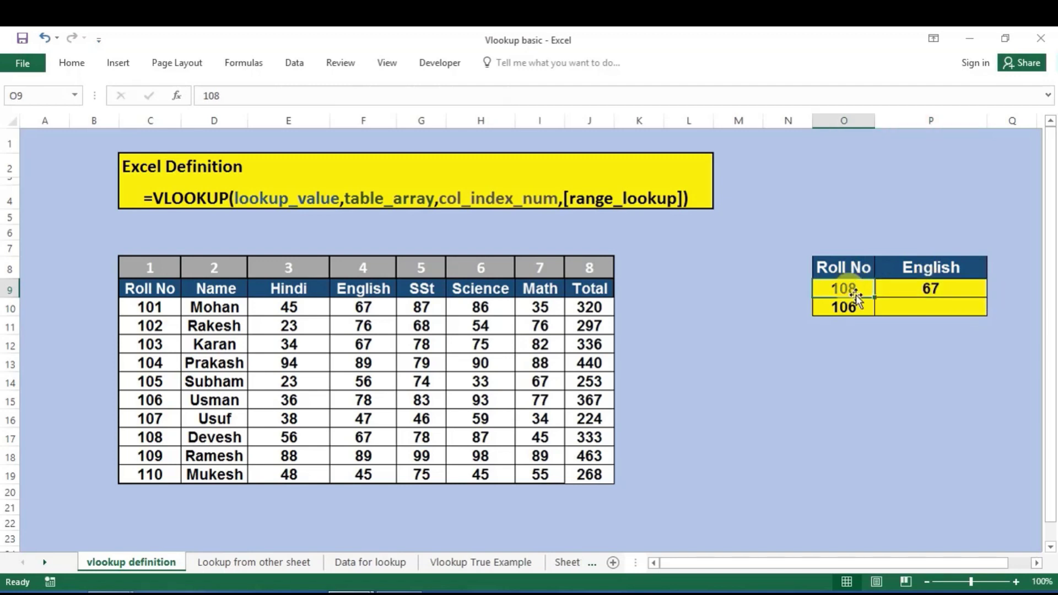
left_click(856, 302)
left_click(854, 285)
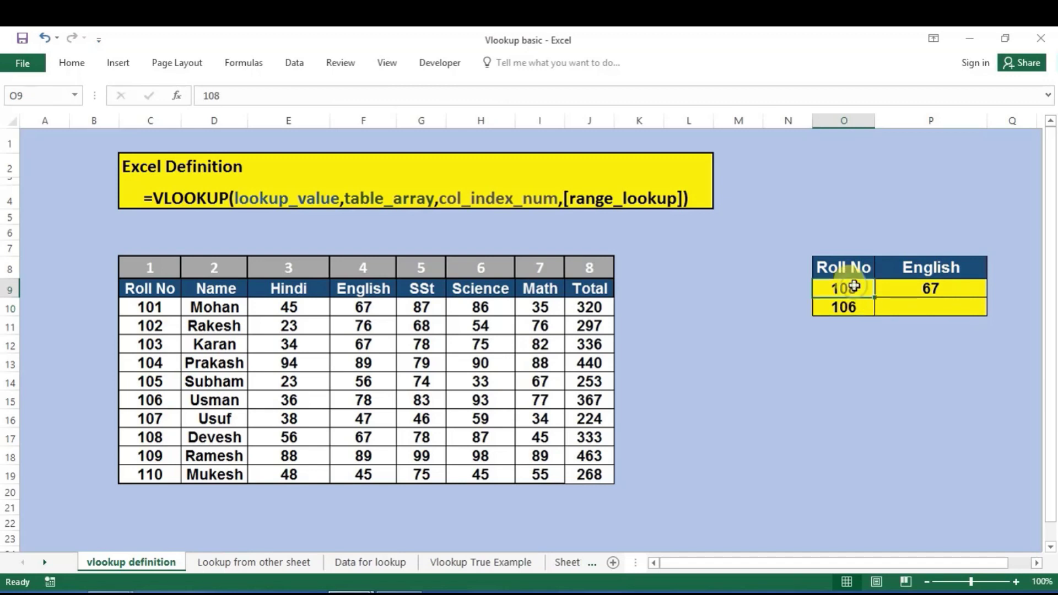
left_click(852, 307)
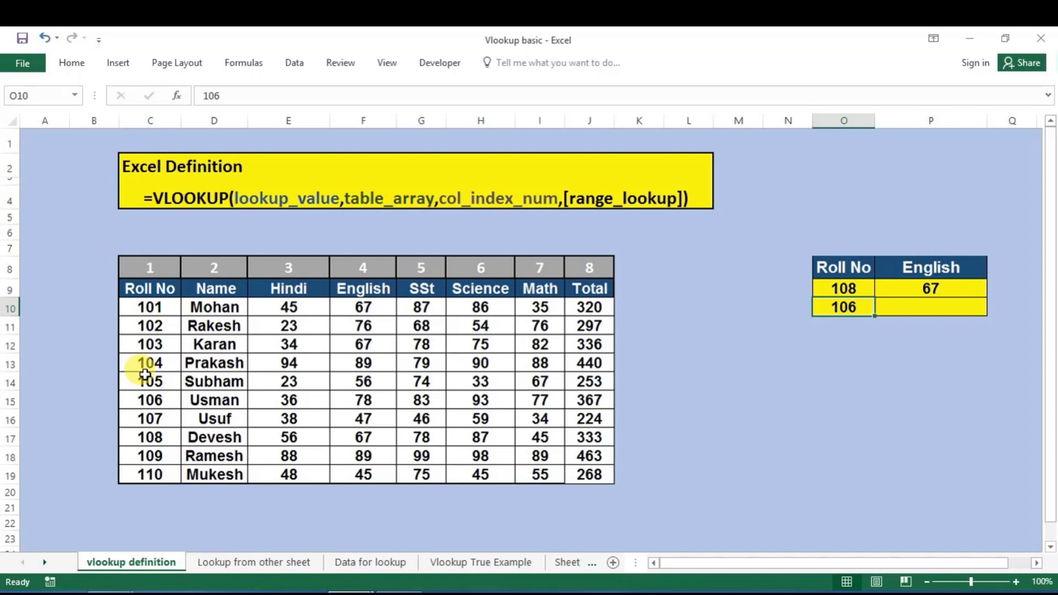
left_click(145, 375)
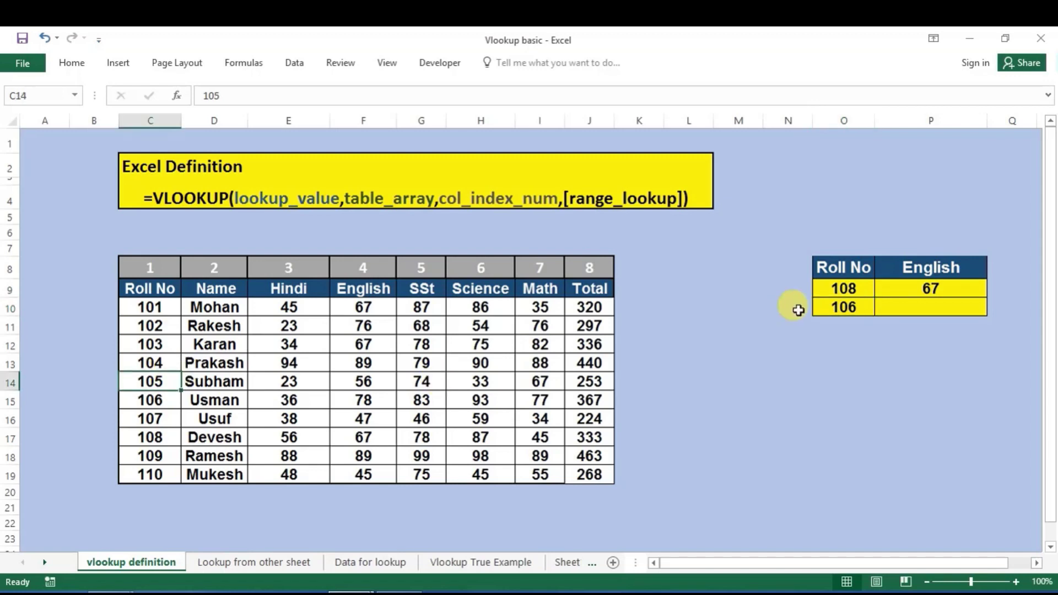
Fill the cross-workbook VLOOKUP formula from P9 down to P10
left_click(943, 289)
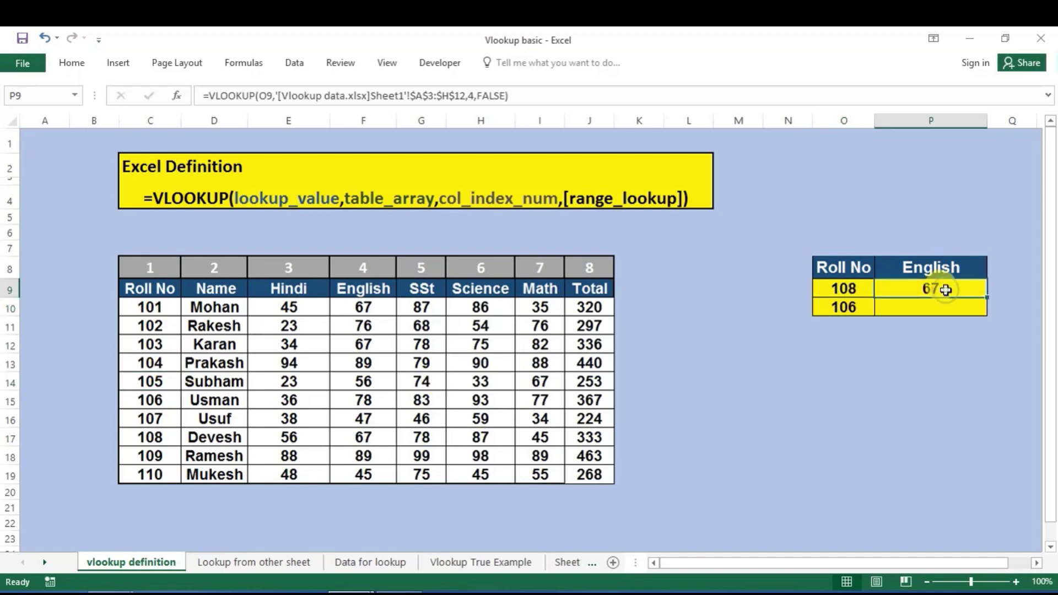
left_click_drag(987, 298, 988, 312)
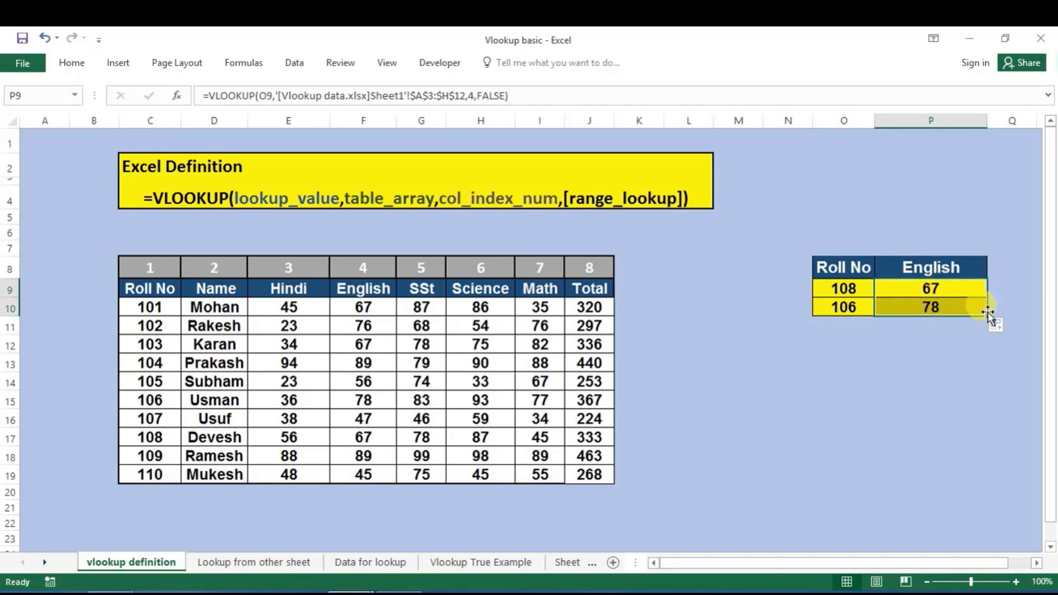
left_click(961, 339)
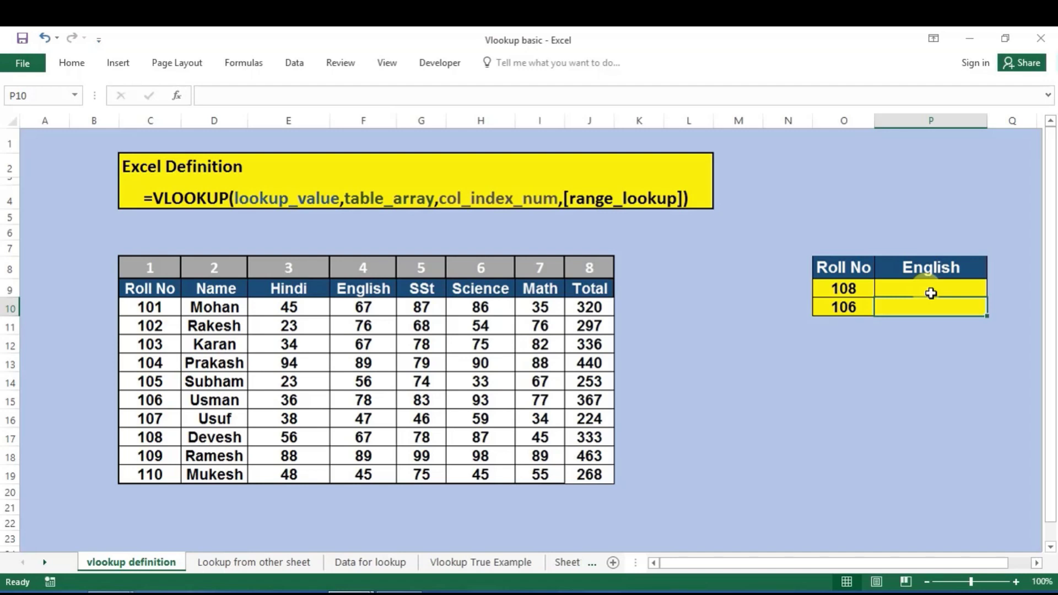
left_click(930, 294)
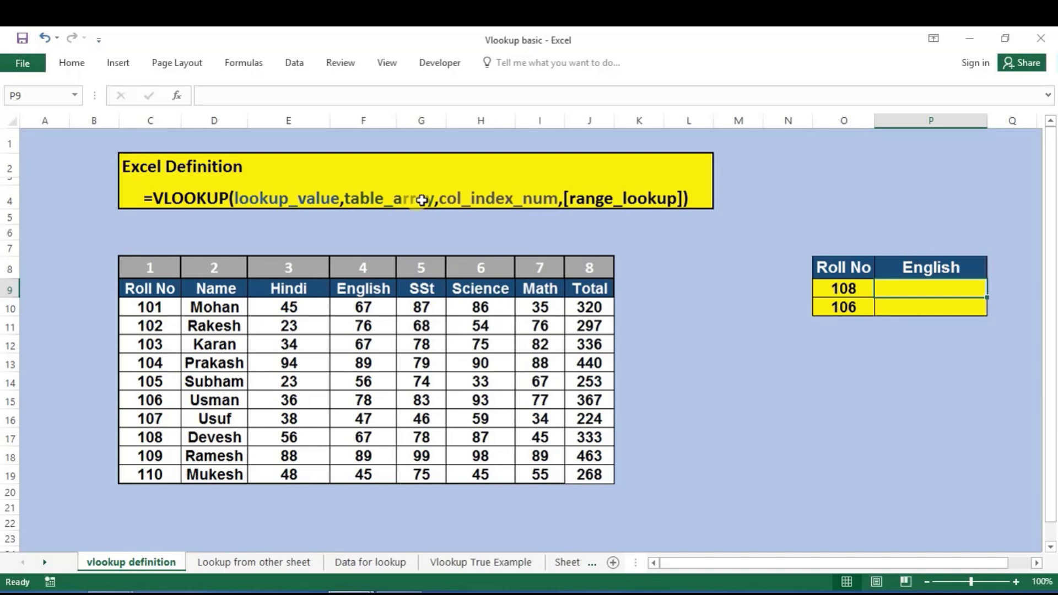
left_click(860, 285)
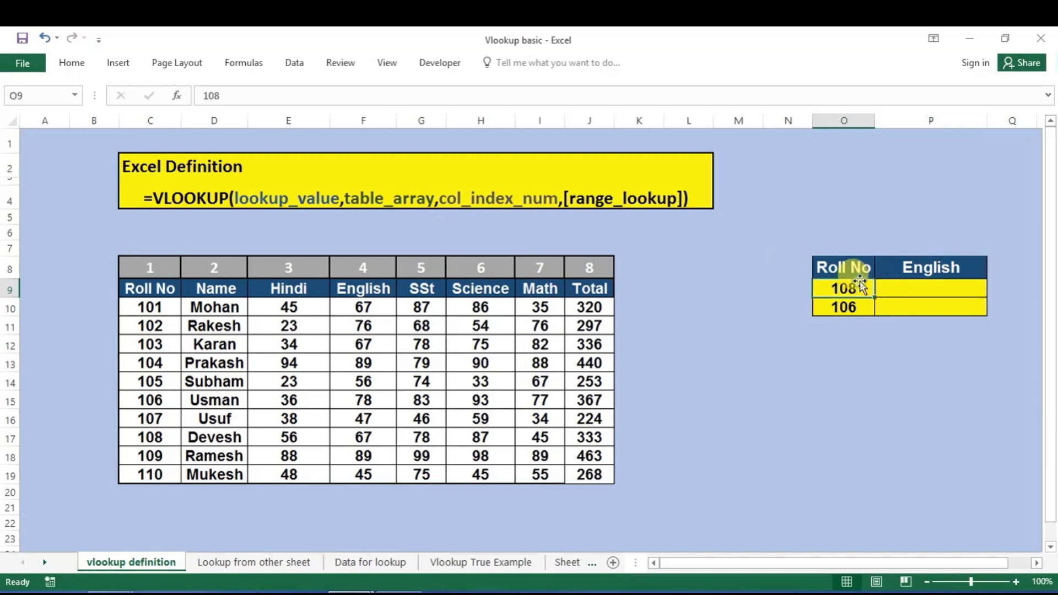
left_click(163, 419)
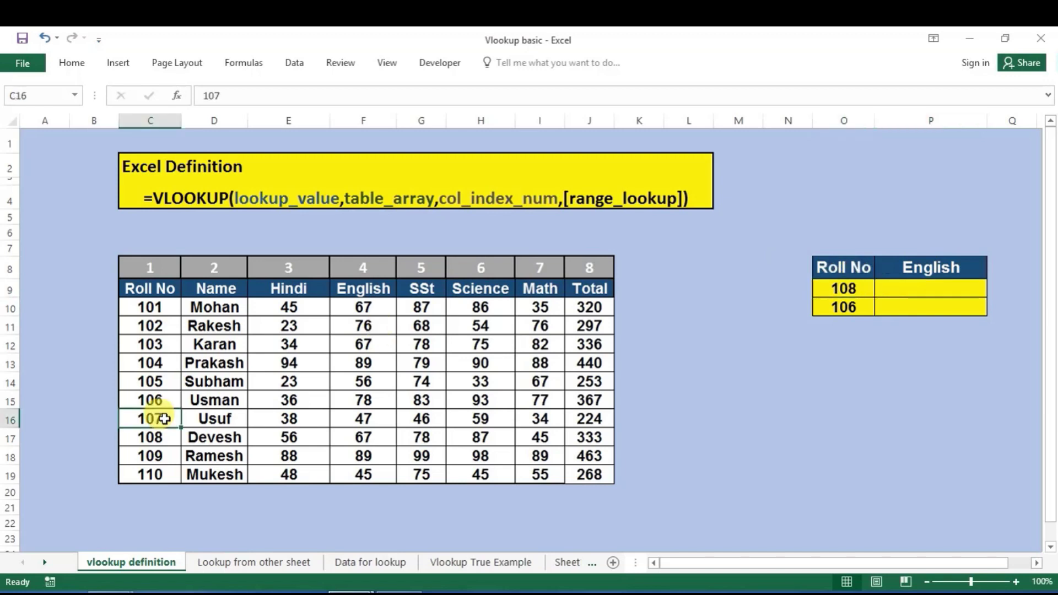
left_click(156, 453)
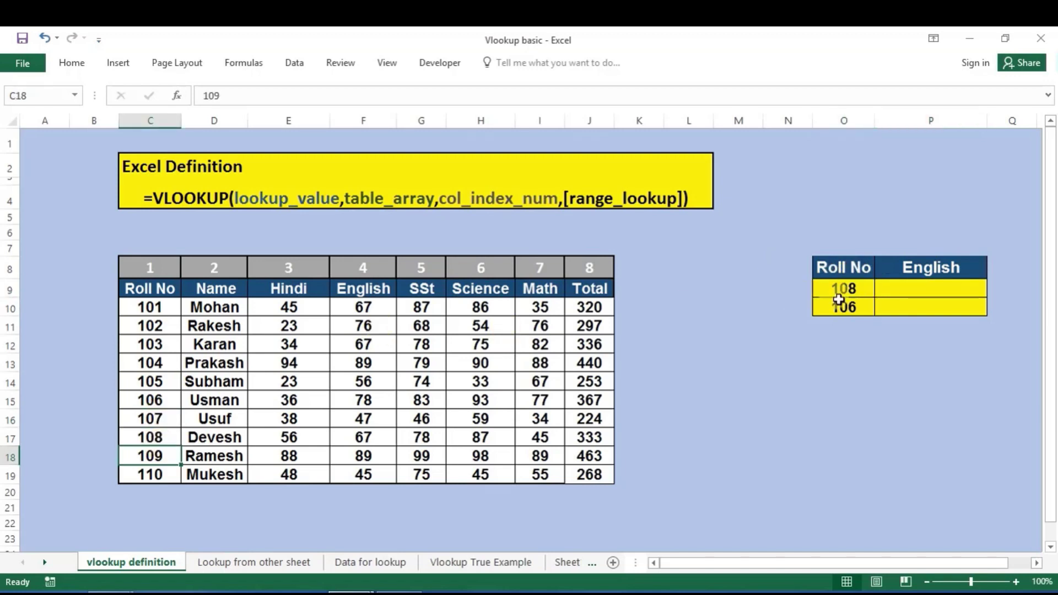
Begin a VLOOKUP formula in P9 with O9 as the lookup value
left_click(933, 286)
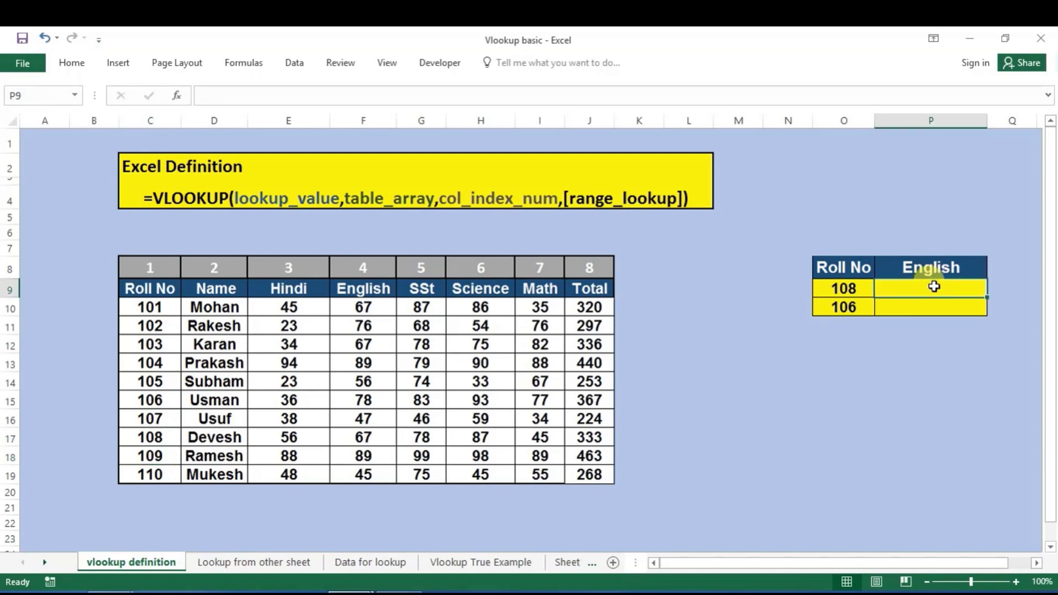
type("=")
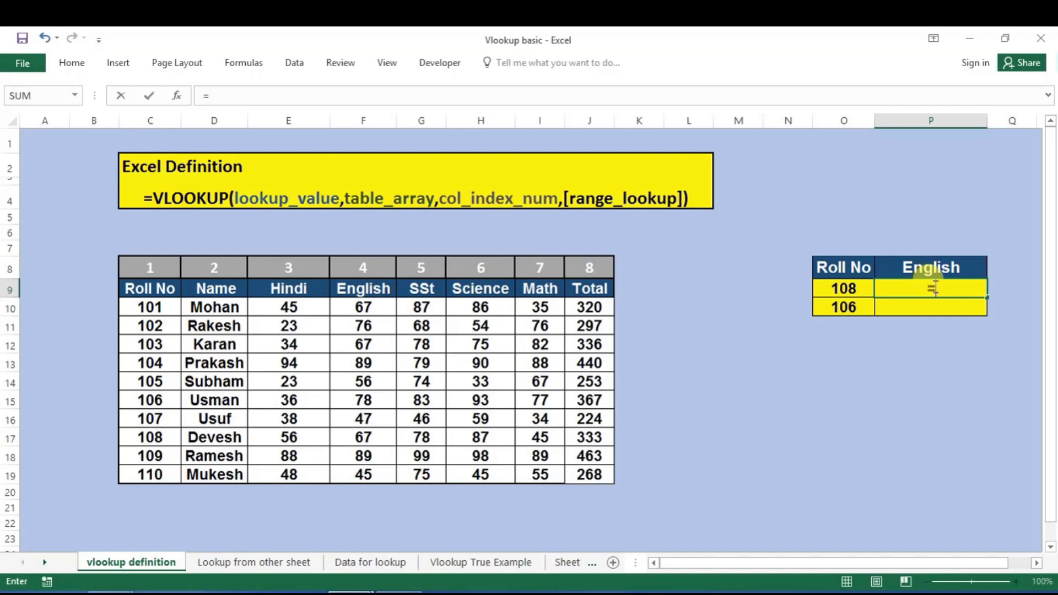
type("vl")
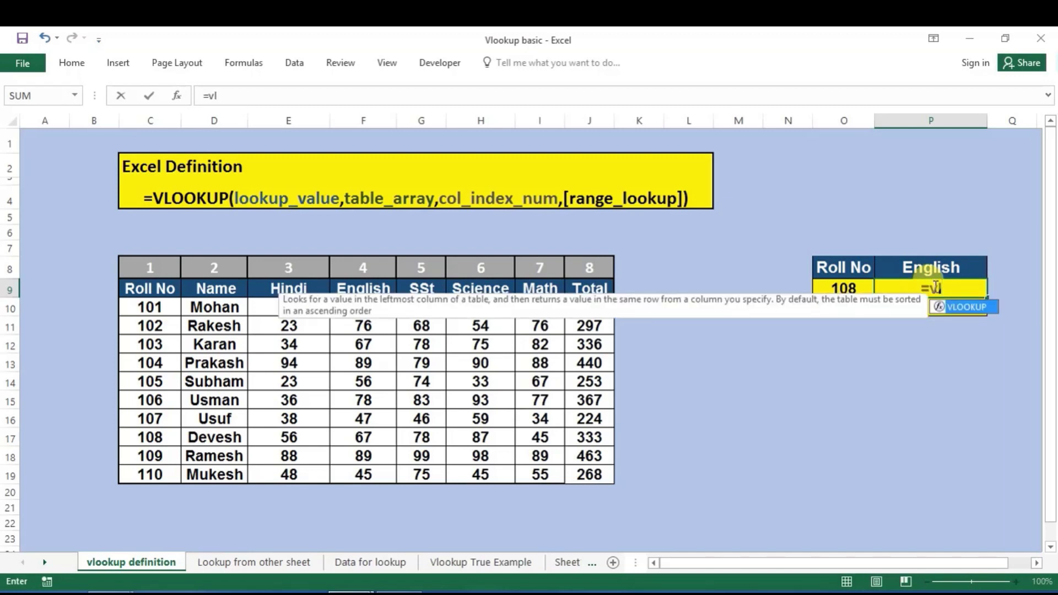
key("Tab")
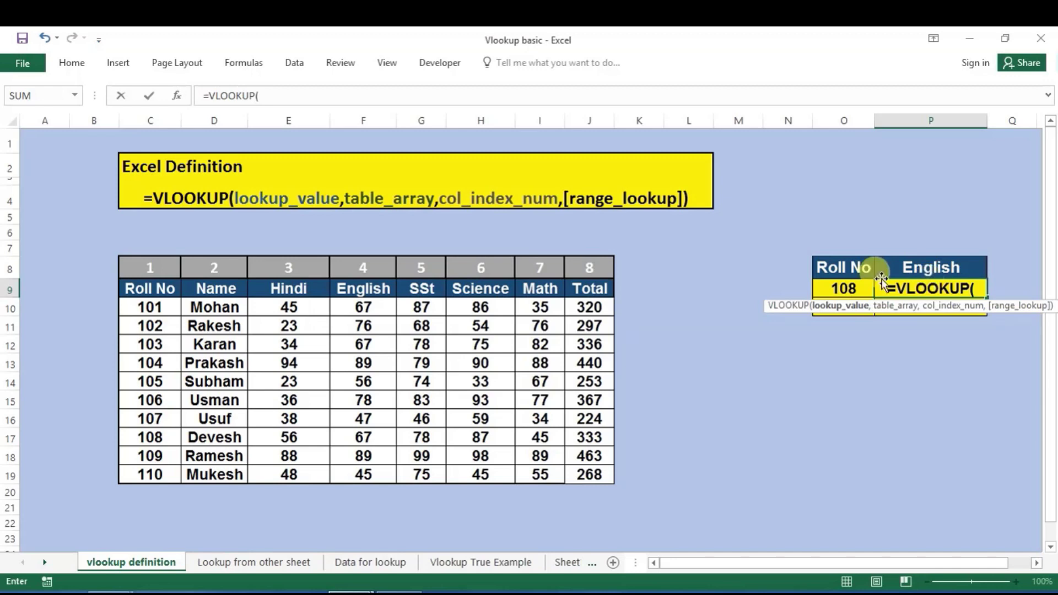
left_click(855, 285)
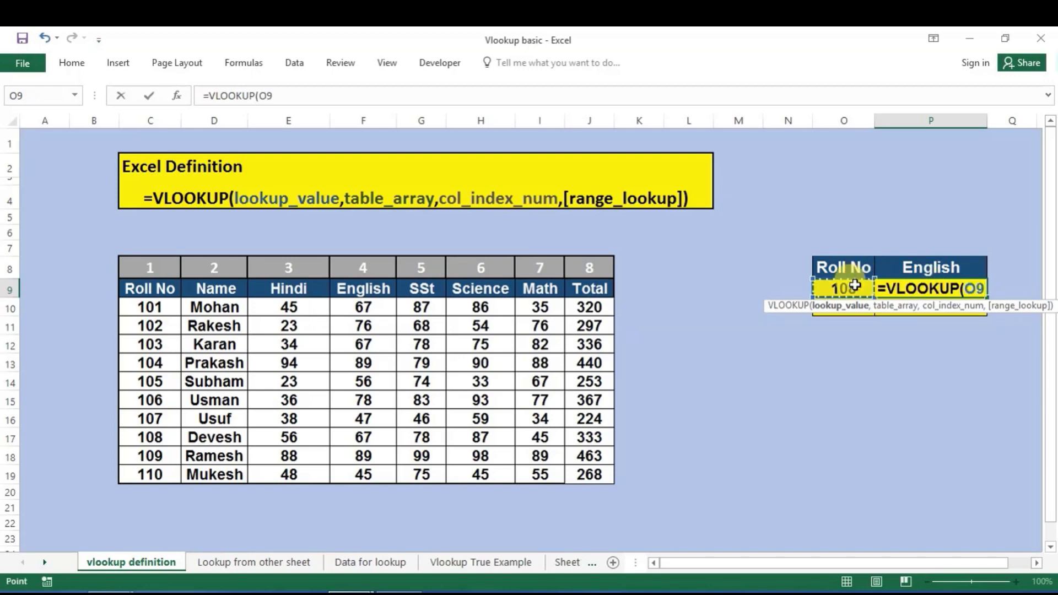
type(",")
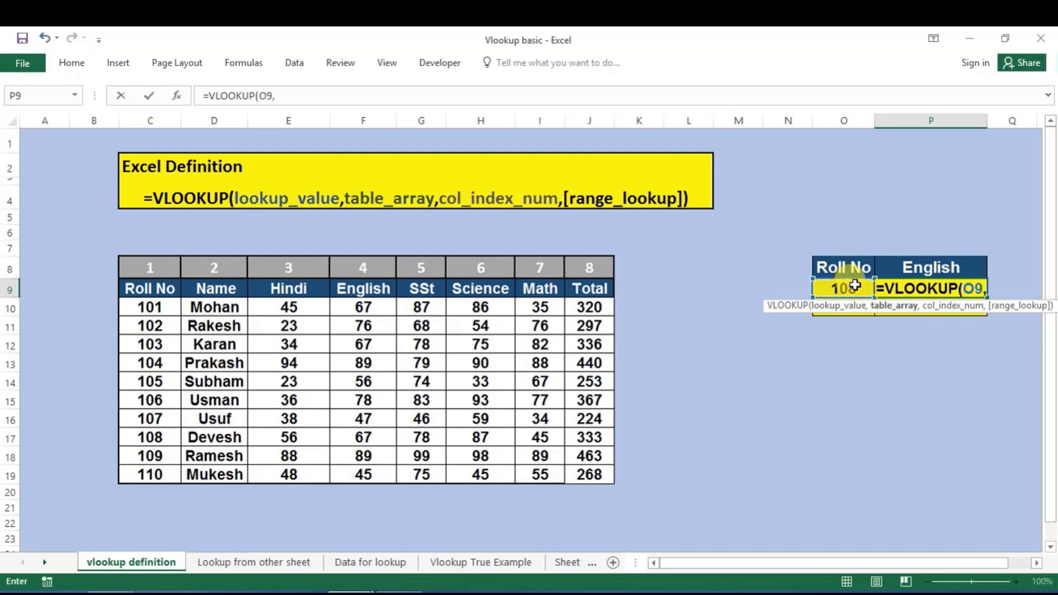
Set the table array to the absolute range $C$10:$J$19 on the same sheet
left_click(156, 303)
left_click_drag(160, 304, 584, 472)
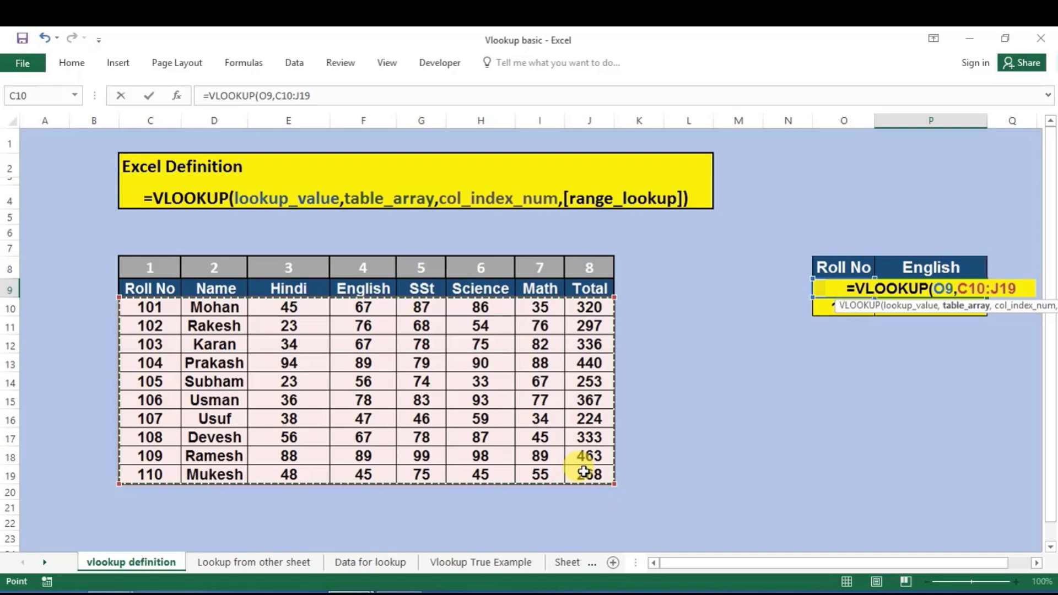
key("F4")
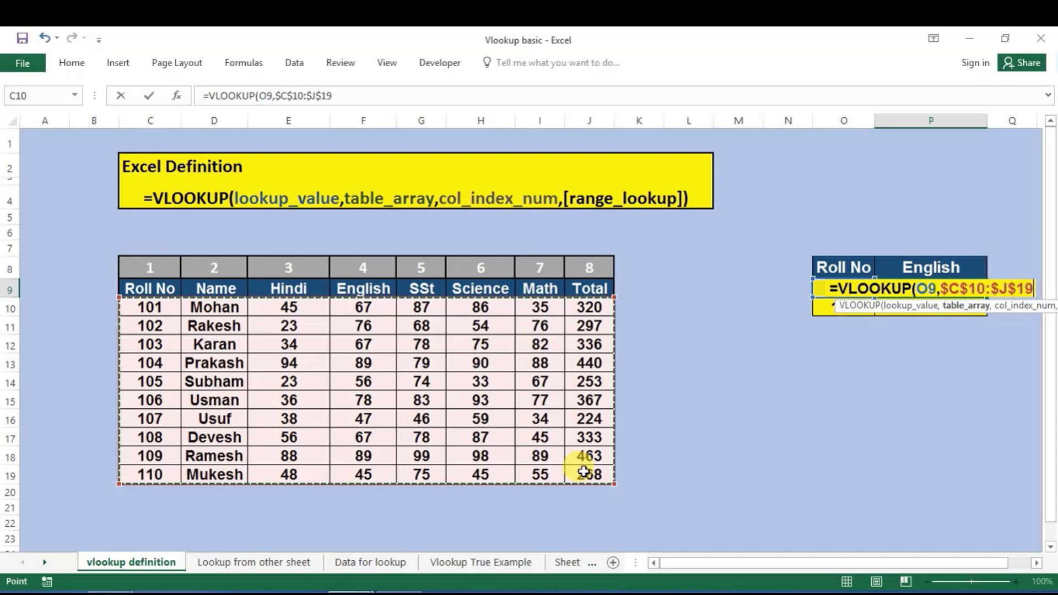
type(",")
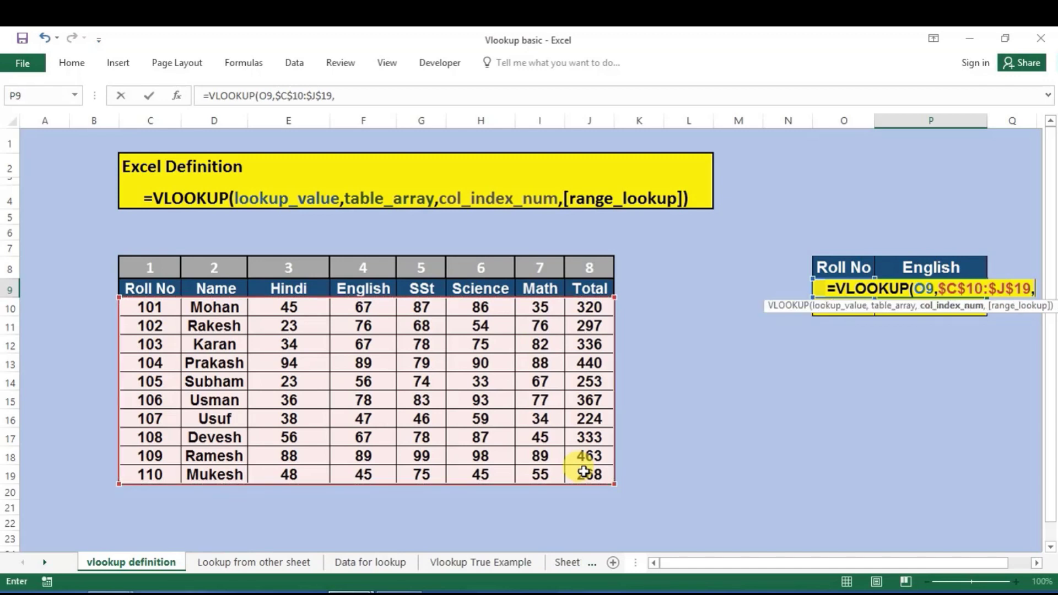
Complete the same-sheet VLOOKUP formula with column index 4 and FALSE for an exact match, and select P9
type("4")
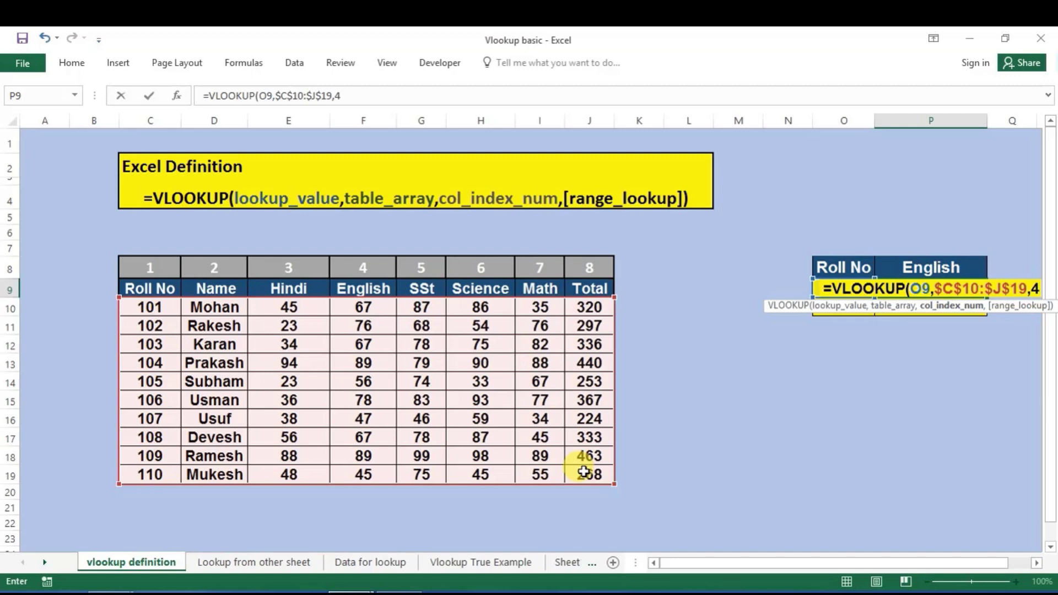
type(",")
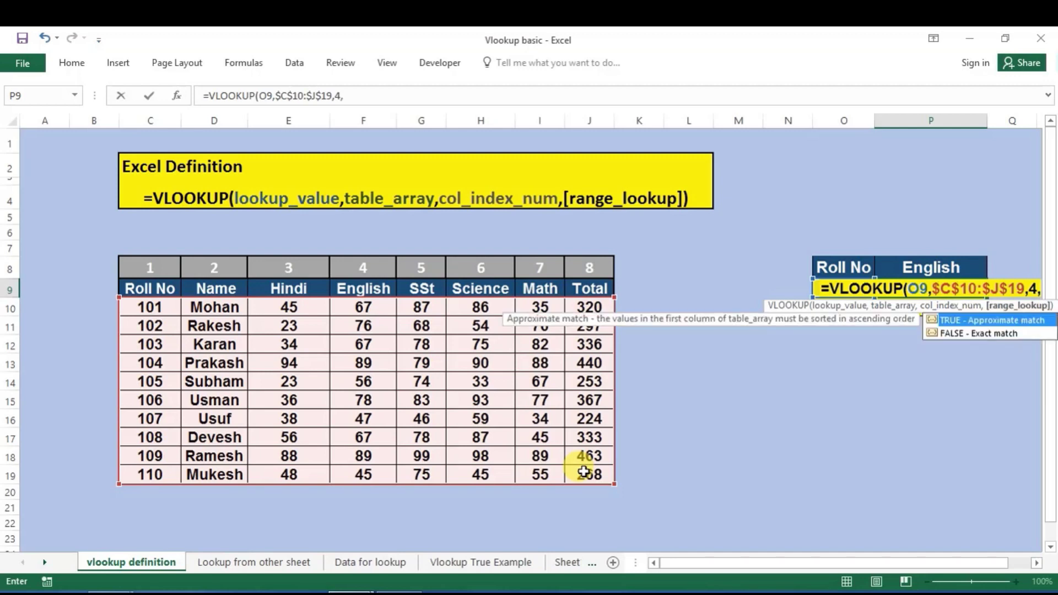
type("f")
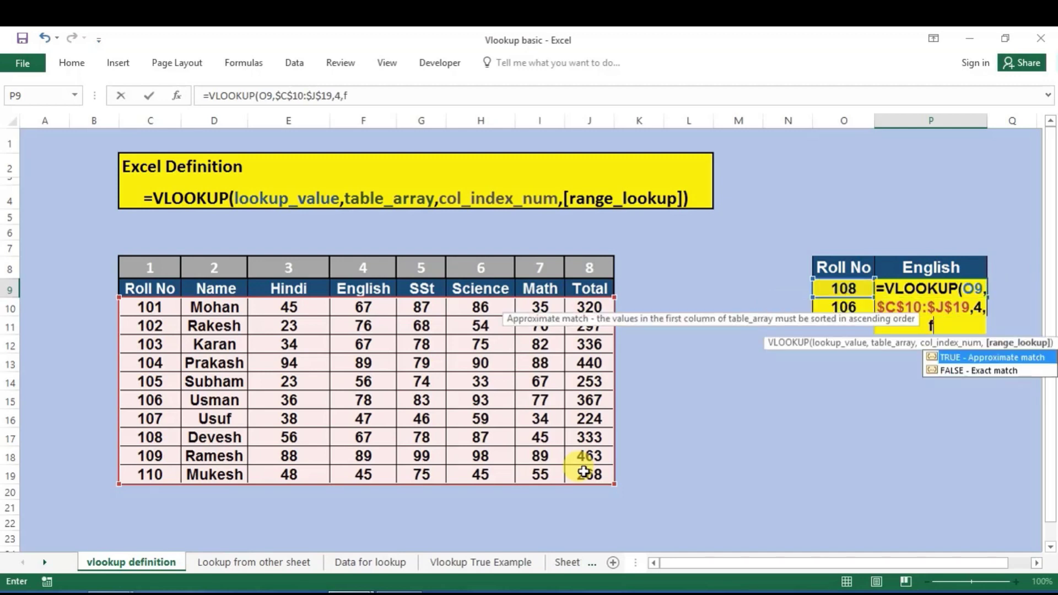
key("Down")
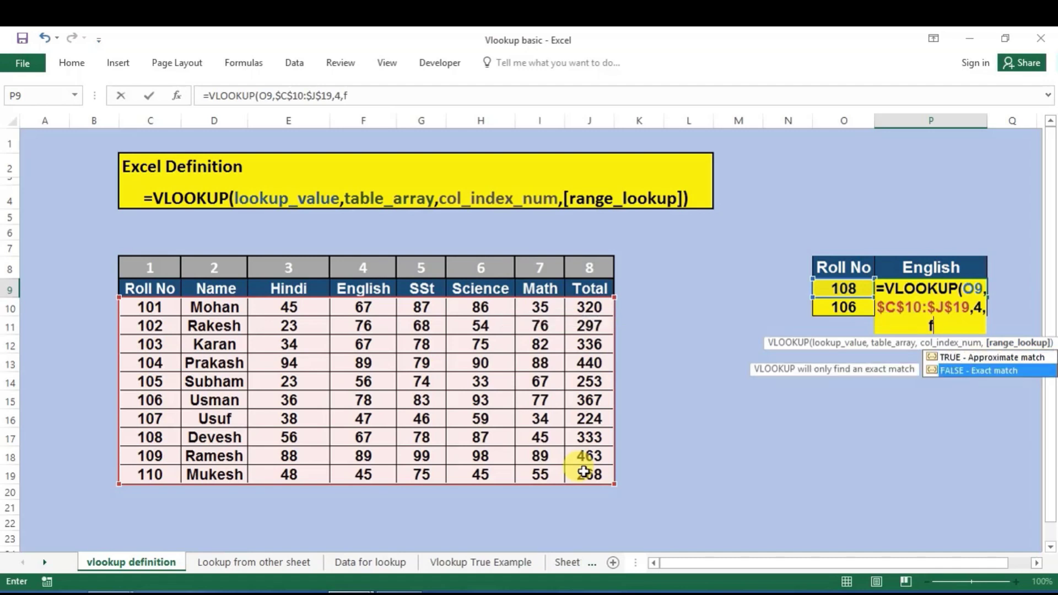
key("Tab")
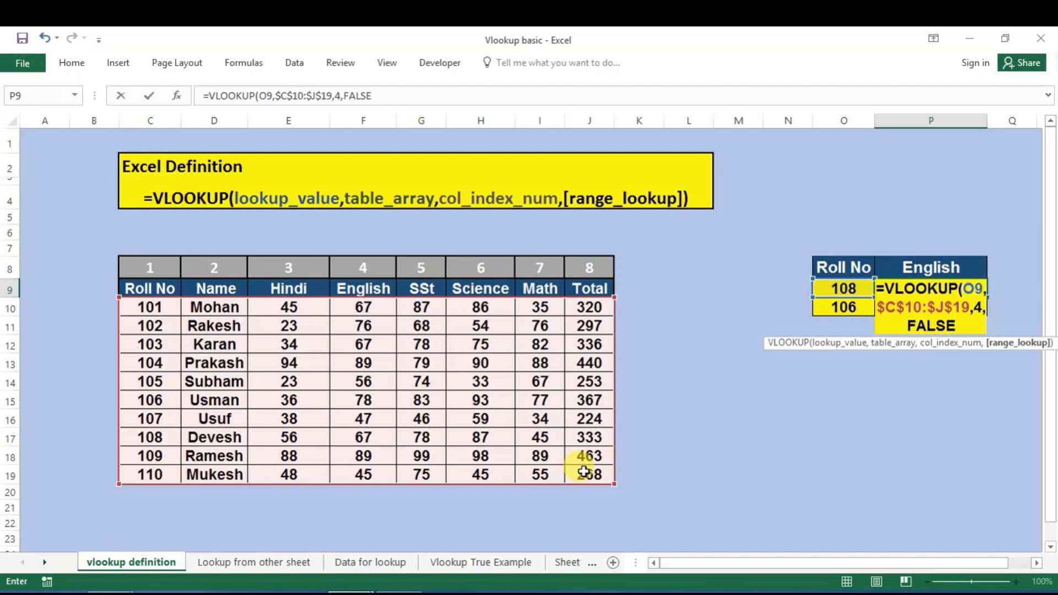
type(")")
key("Return")
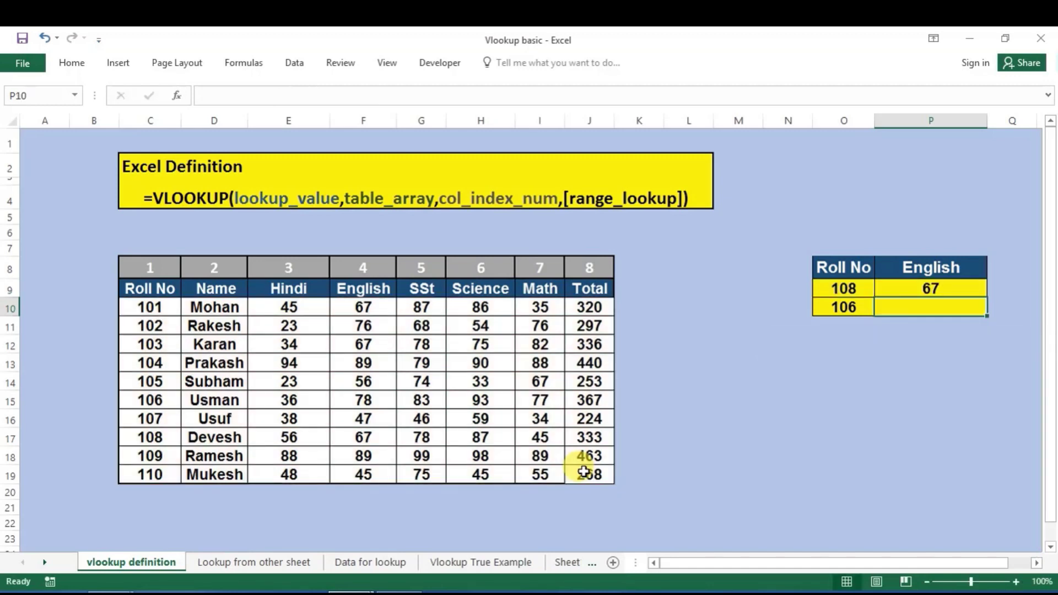
left_click(910, 285)
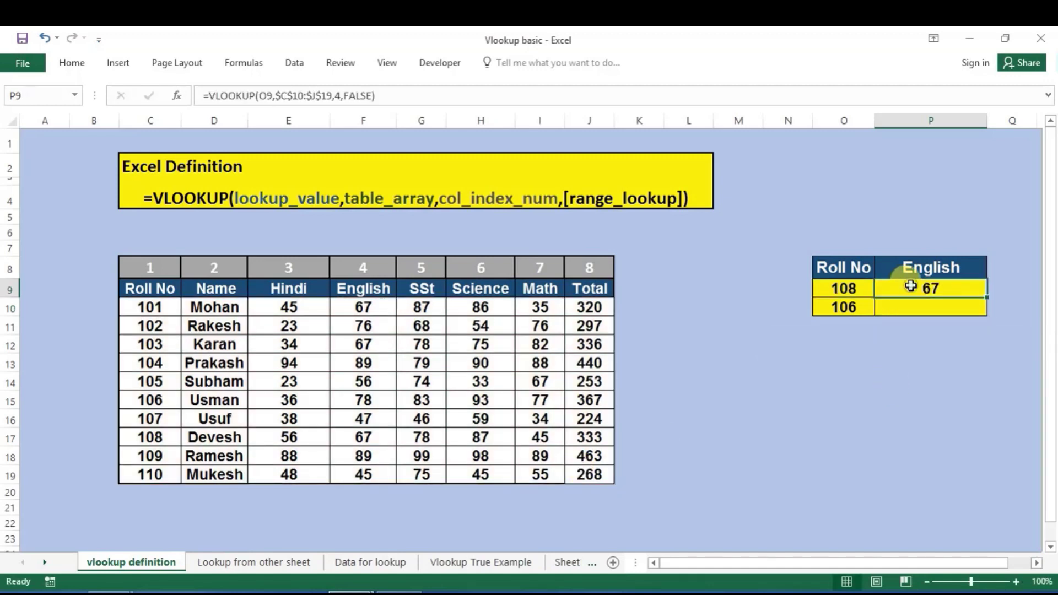
Change the lookup roll number in O9 to 110 and compare the returned mark with the English mark in row 19
left_click(853, 293)
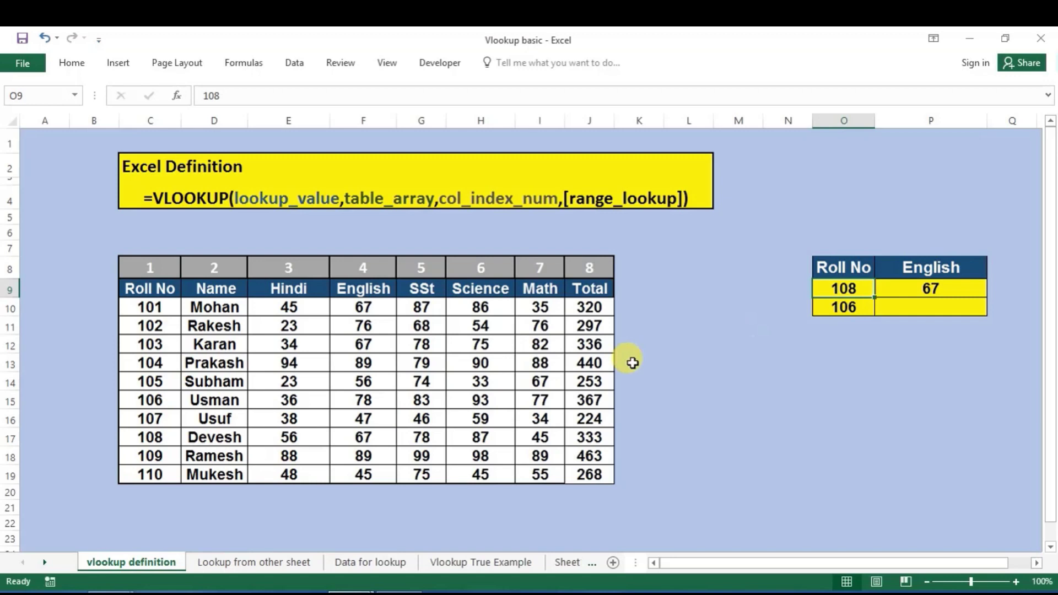
type("110")
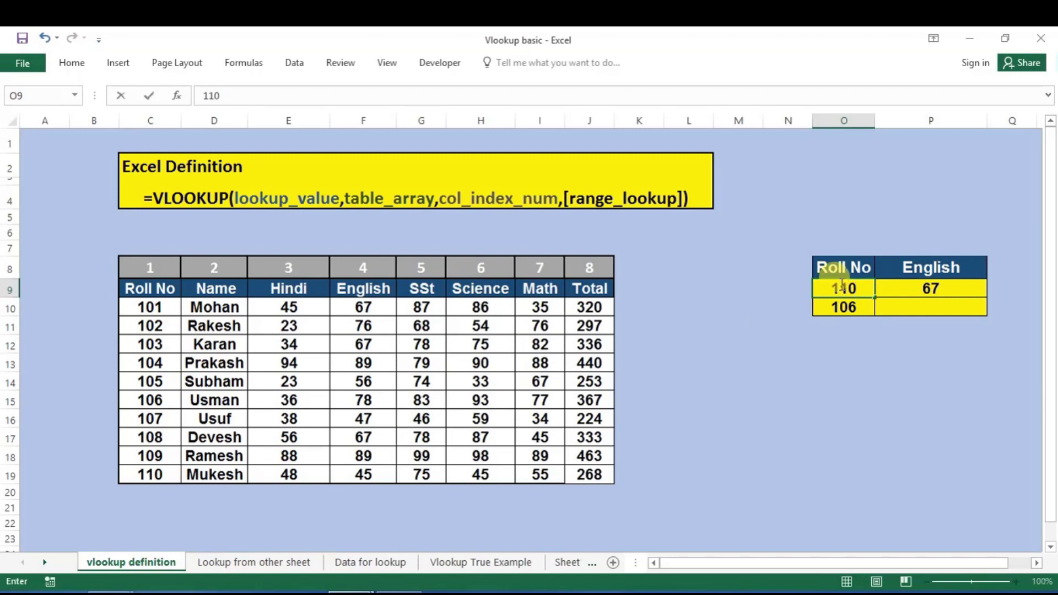
key("Return")
left_click(368, 474)
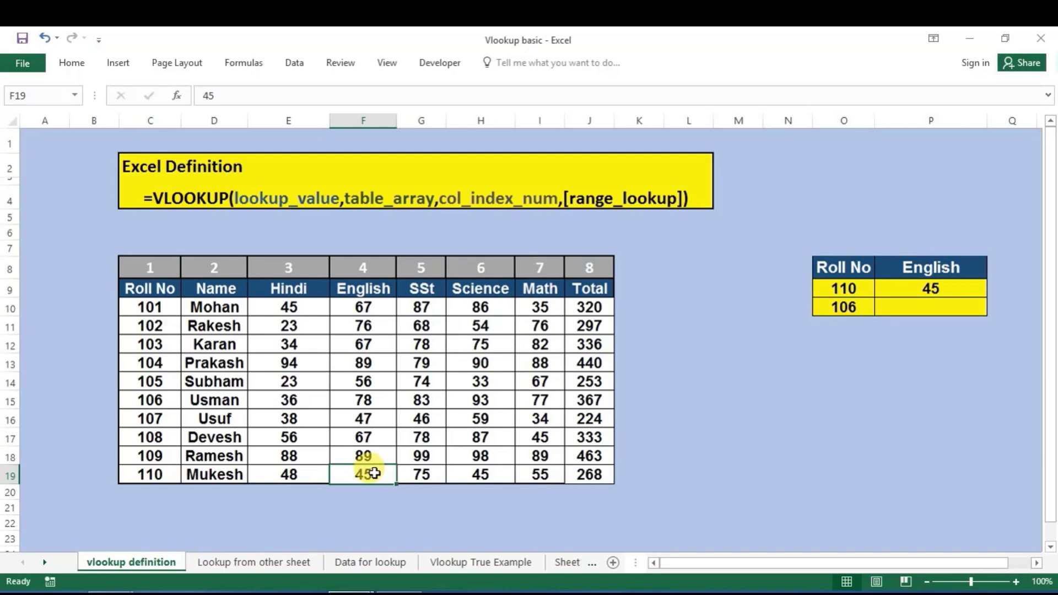
left_click(925, 289)
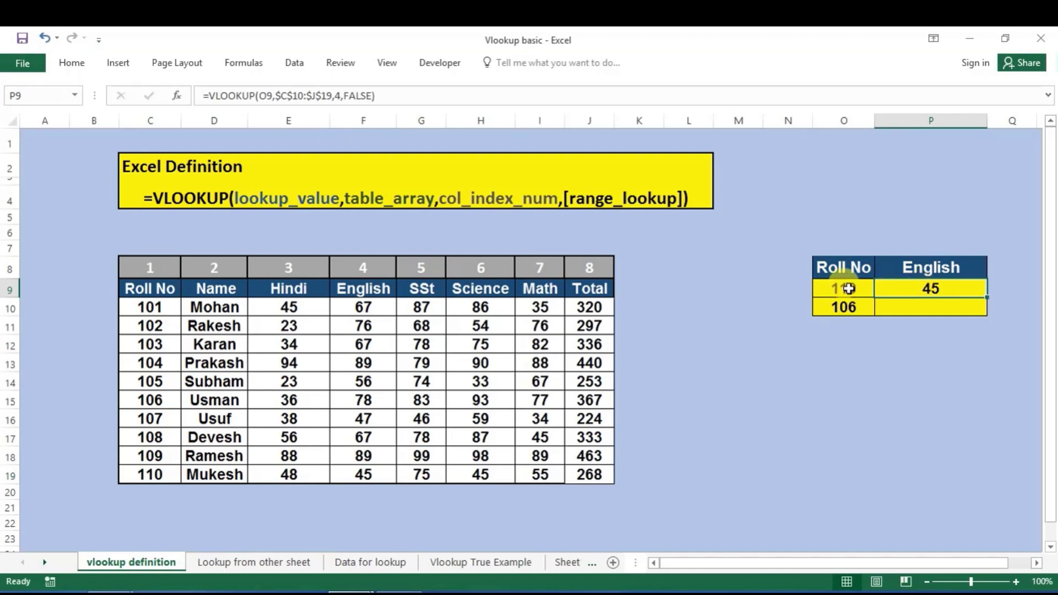
left_click(848, 288)
left_click(165, 470)
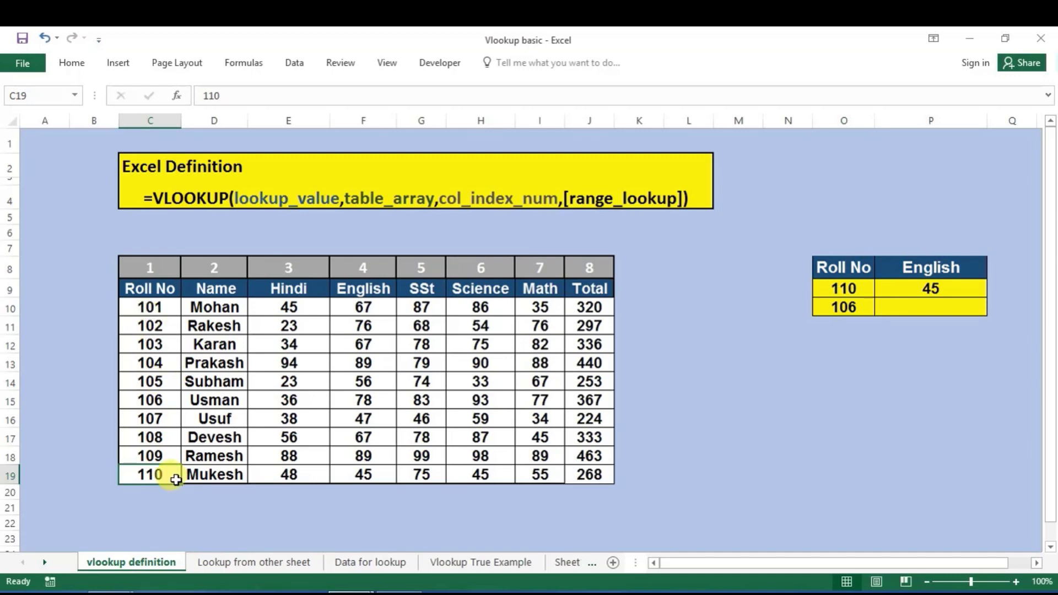
Change the roll number in C12 to 110 so that it duplicates the roll number in C19
left_click_drag(158, 308, 172, 467)
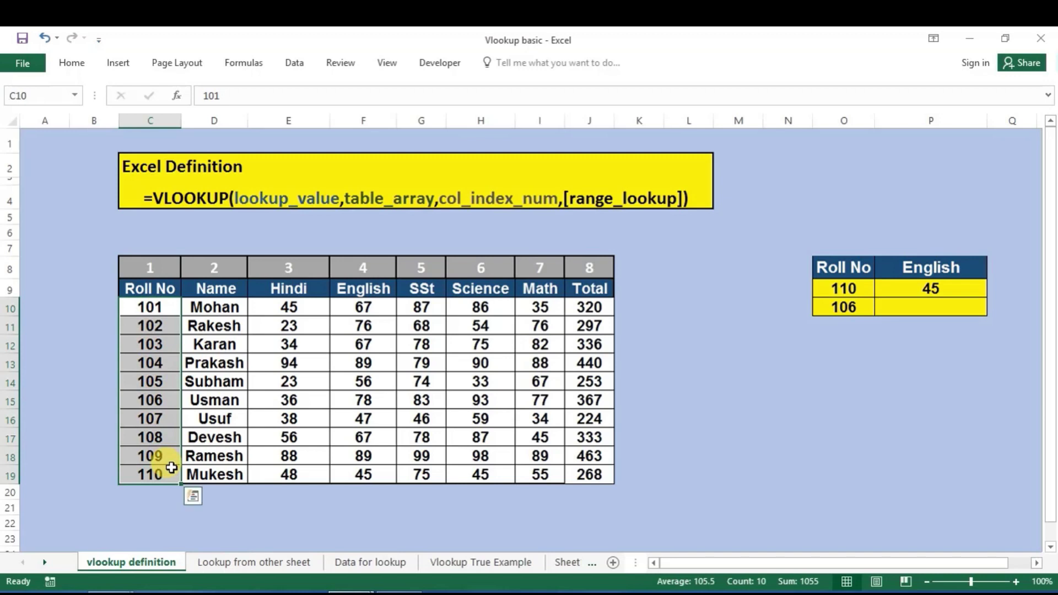
left_click(153, 346)
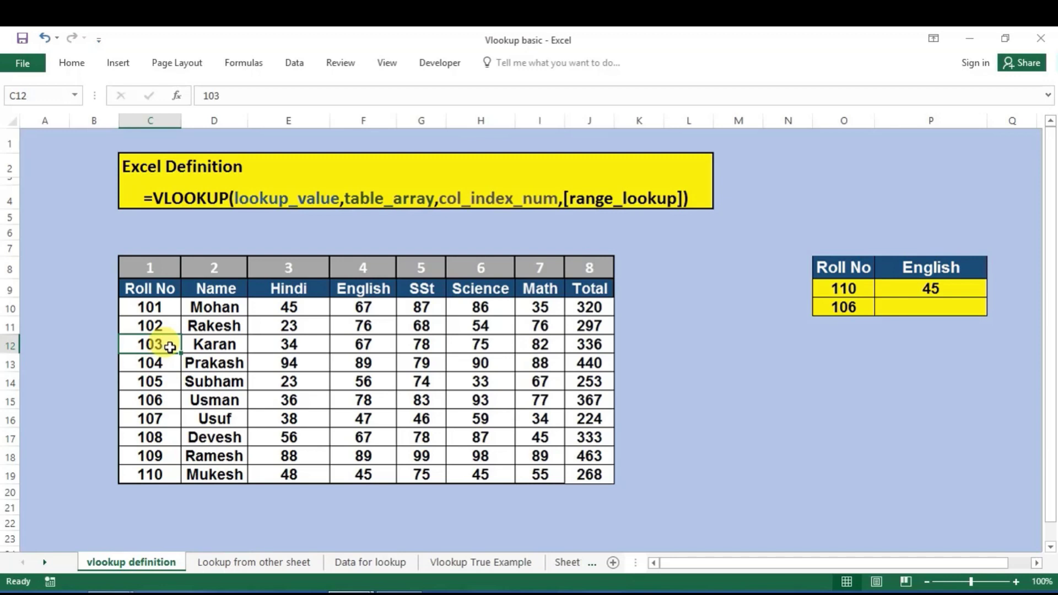
type("110")
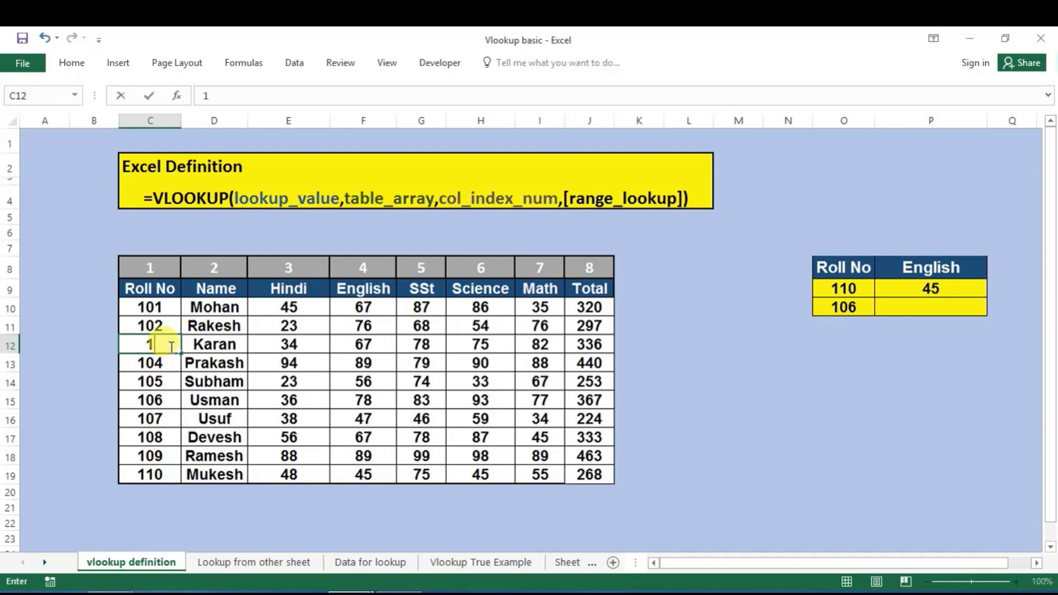
key("Return")
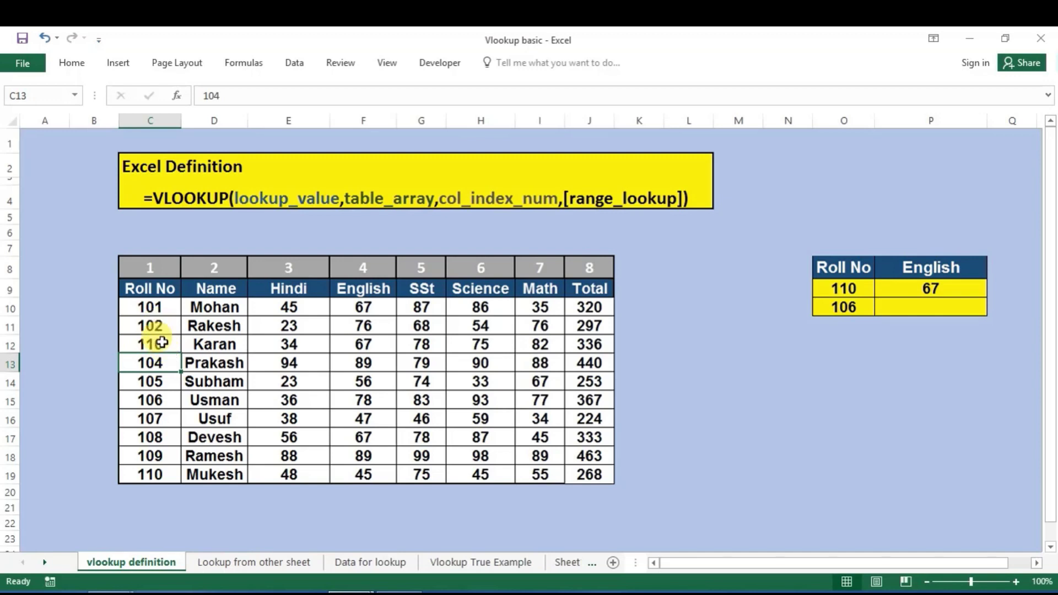
Compare the English mark in row 12 with the VLOOKUP result in P9
left_click(161, 343)
key("Right")
key("Right")
key("Right")
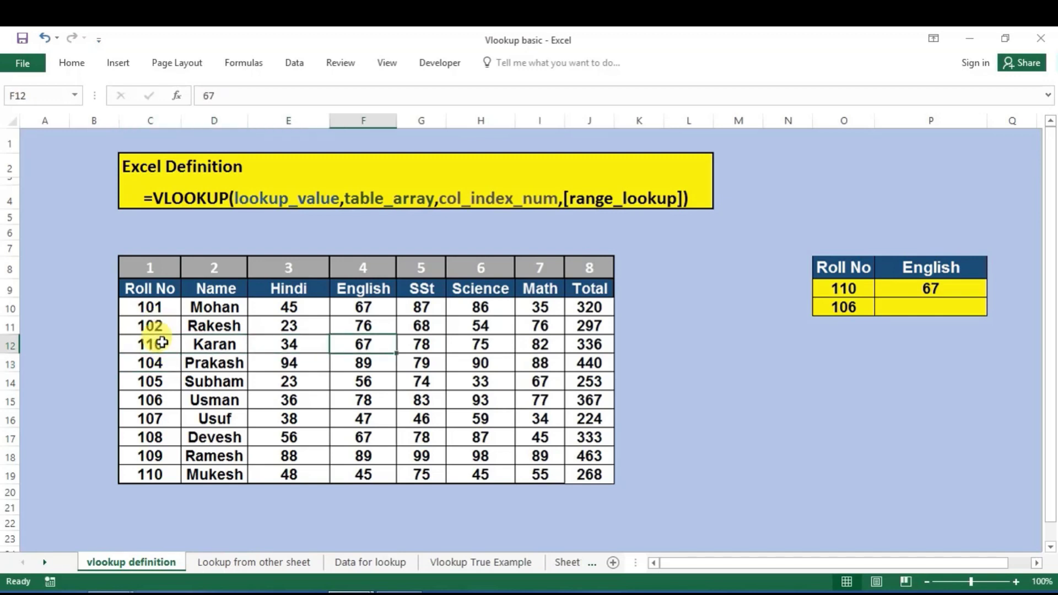
left_click(909, 287)
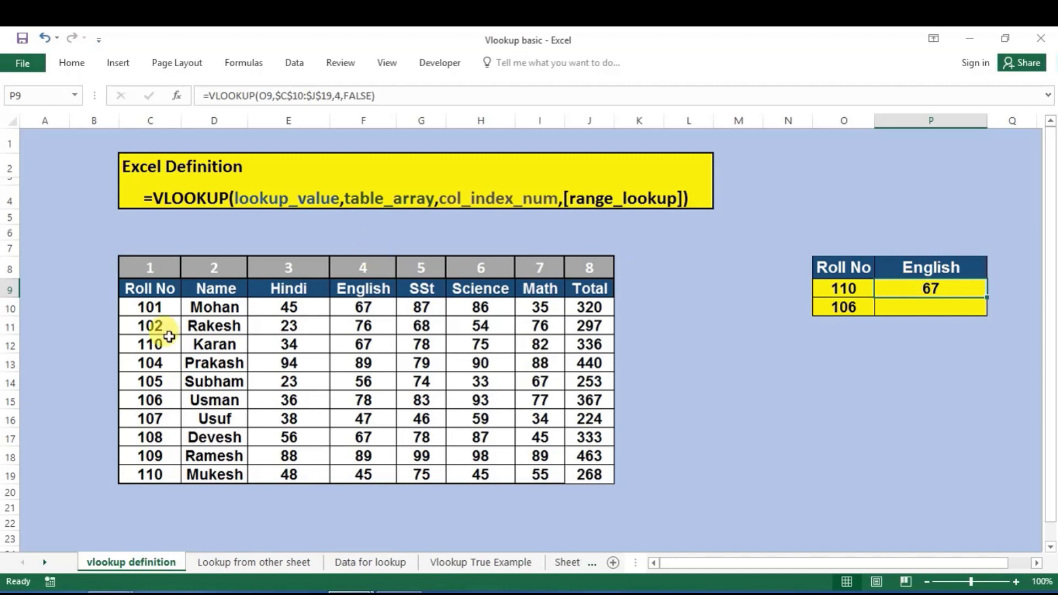
Trace the Roll No column from C10 to C19 for the value in O9, checking both matching rows and the marks along row 12
left_click(153, 306)
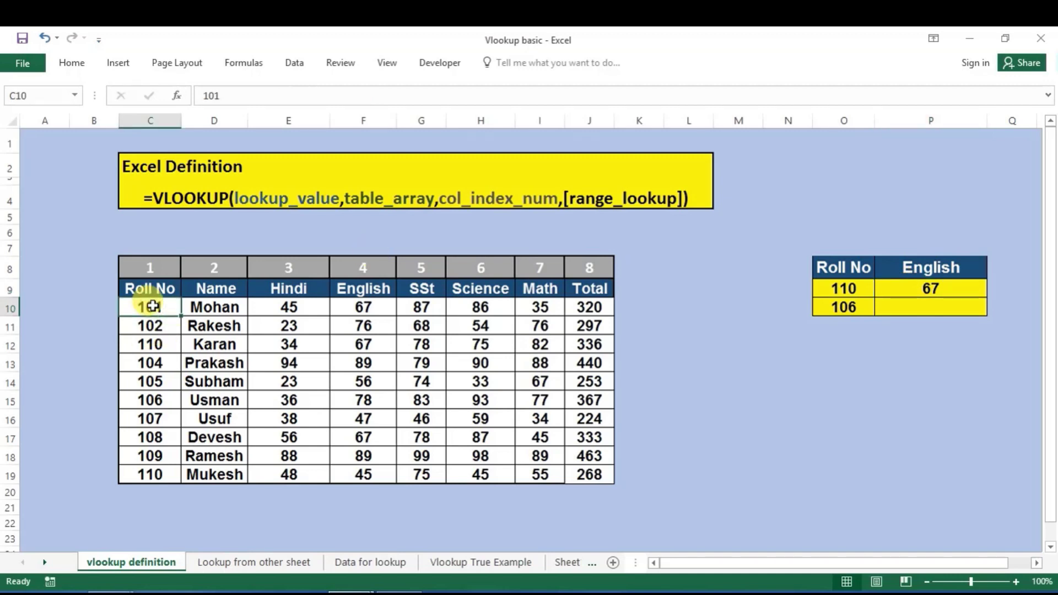
left_click(837, 289)
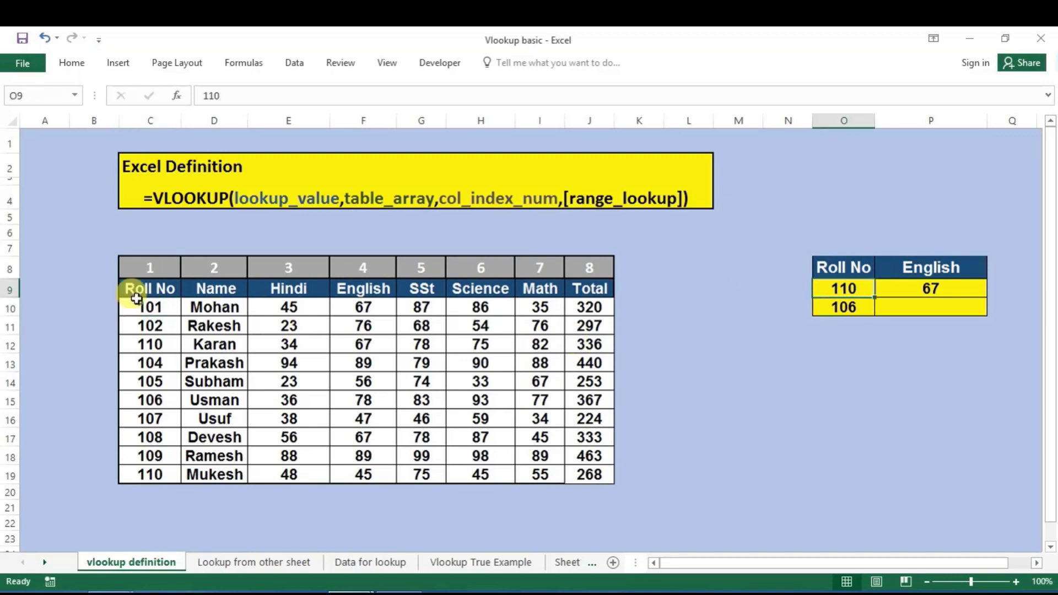
left_click(151, 308)
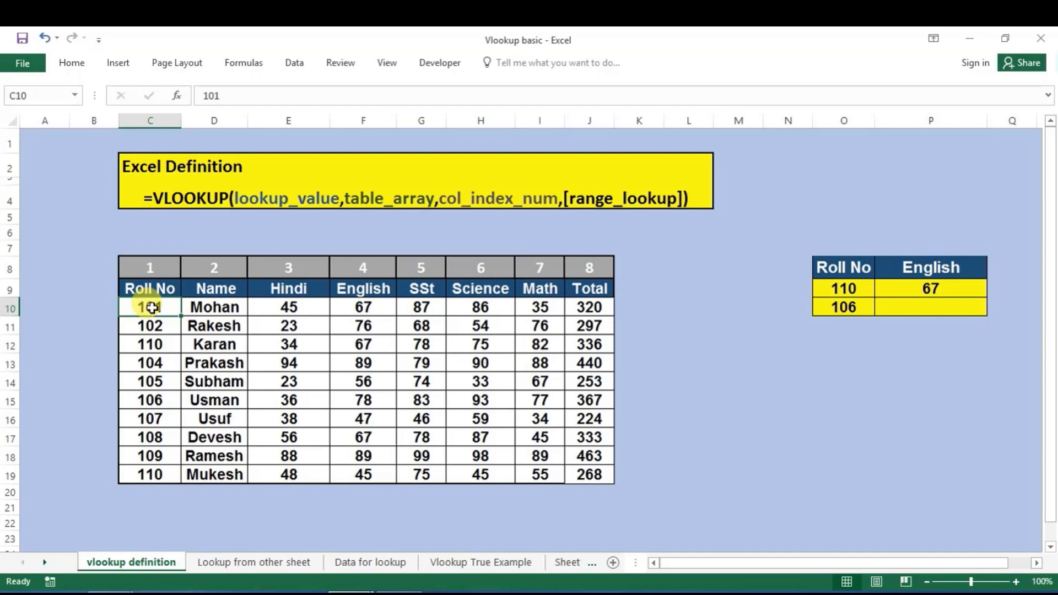
key("Down")
key("Down")
key("Down")
key("Down")
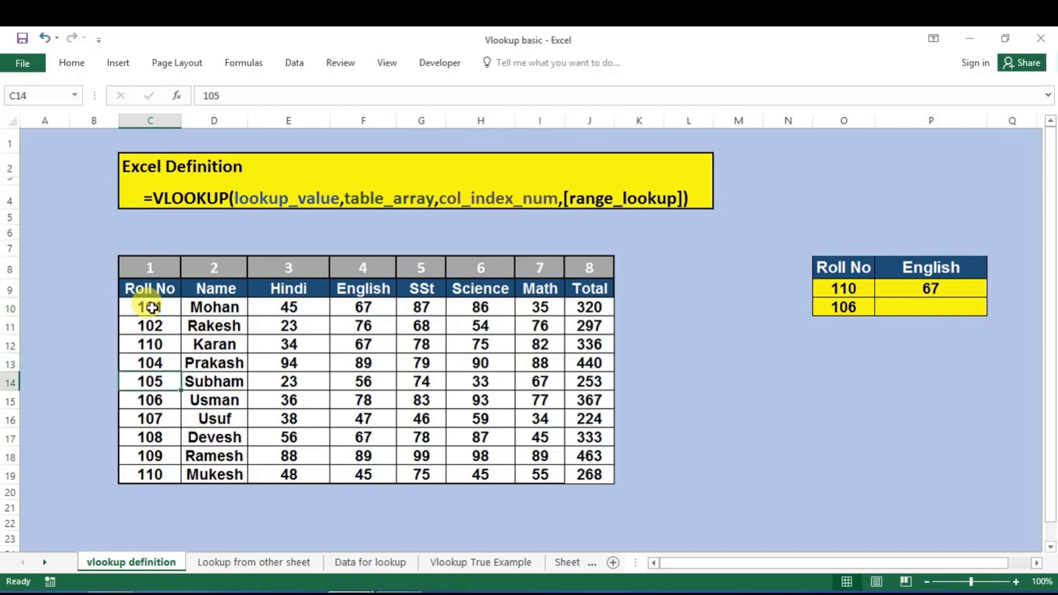
key("Down")
key("Down")
key("Down")
key("Down")
key("Down")
key("Up")
key("Up")
key("Up")
key("Up")
key("Up")
key("Up")
key("Up")
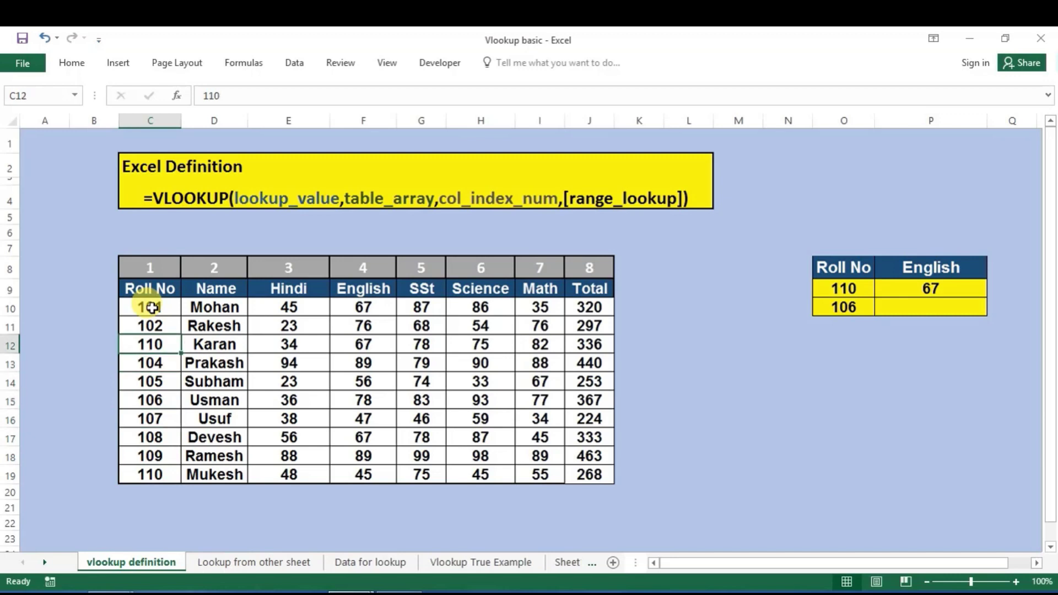
key("Right")
key("Right")
key("Right")
key("Right")
key("Right")
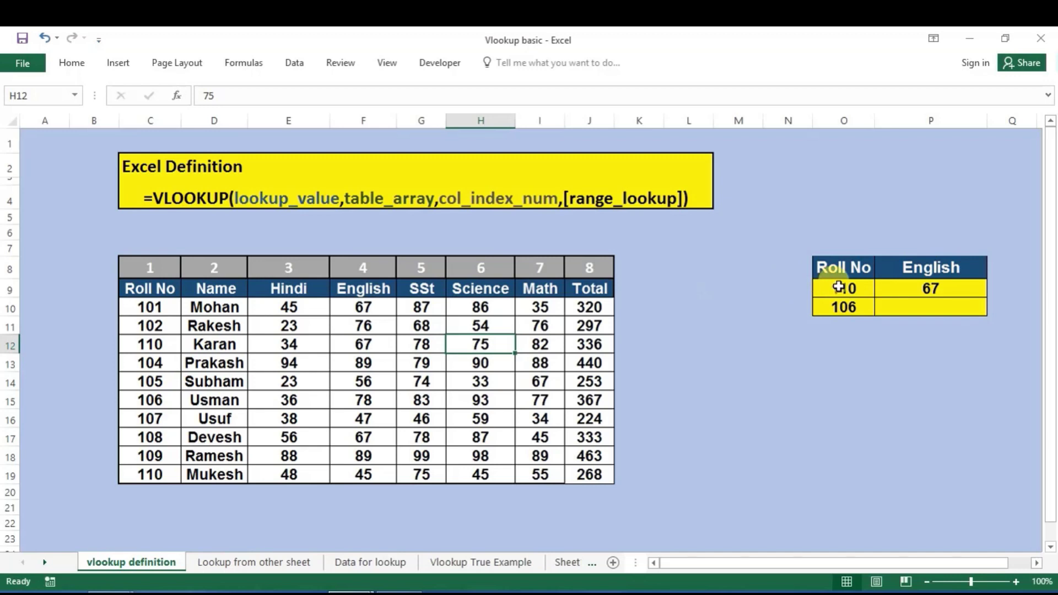
left_click(137, 471)
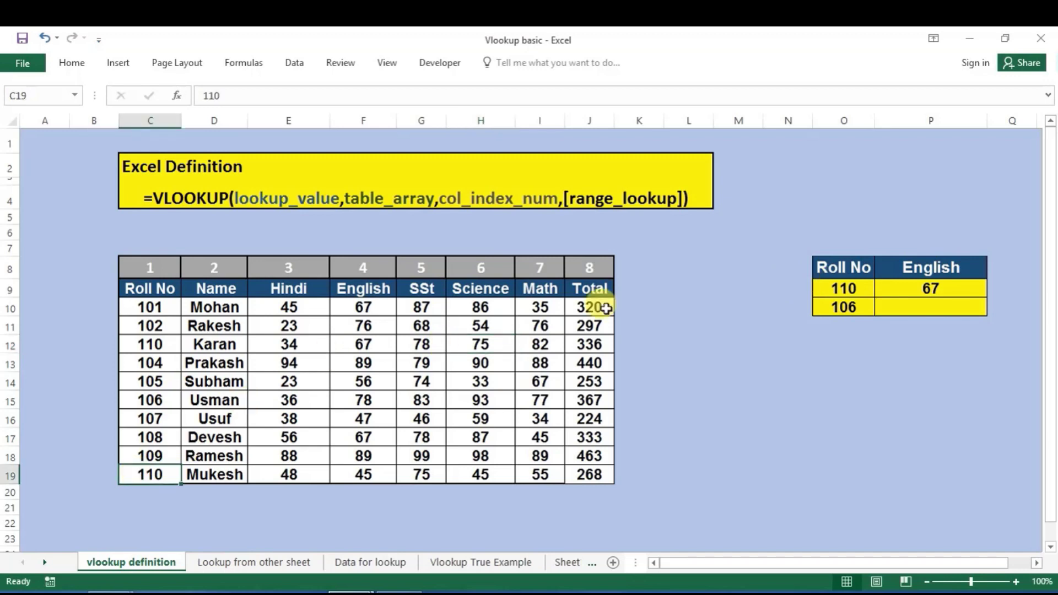
Set the lookup roll number in O9 to 120 to test a value missing from the table
left_click(846, 292)
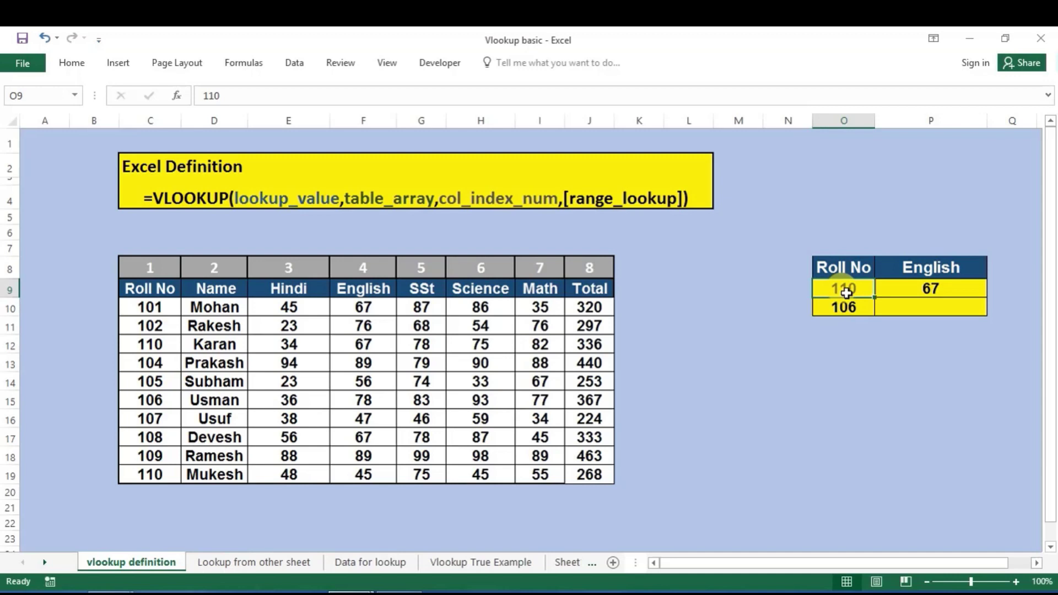
type("120")
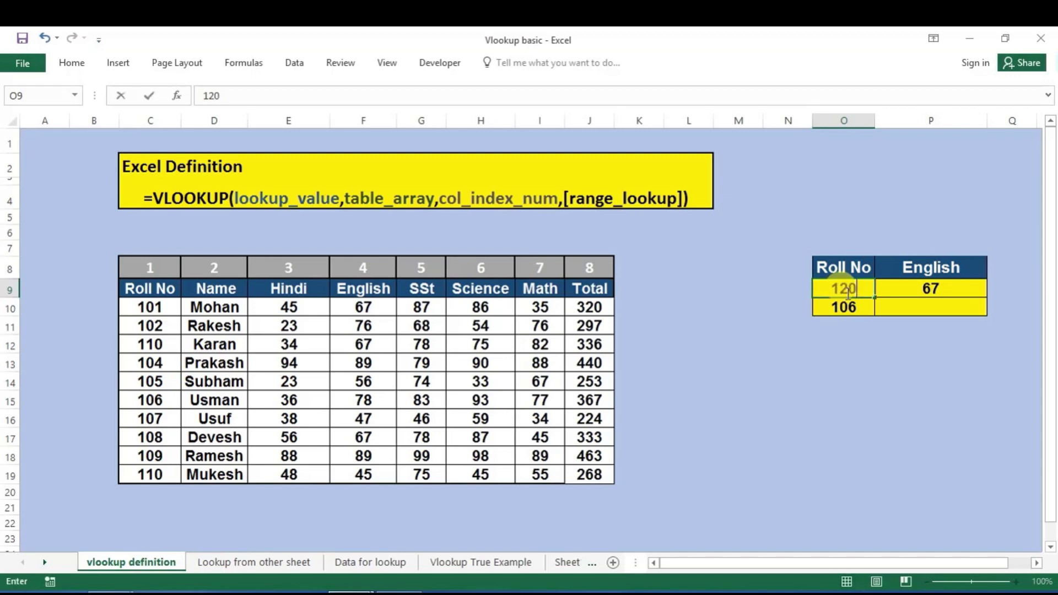
key("Return")
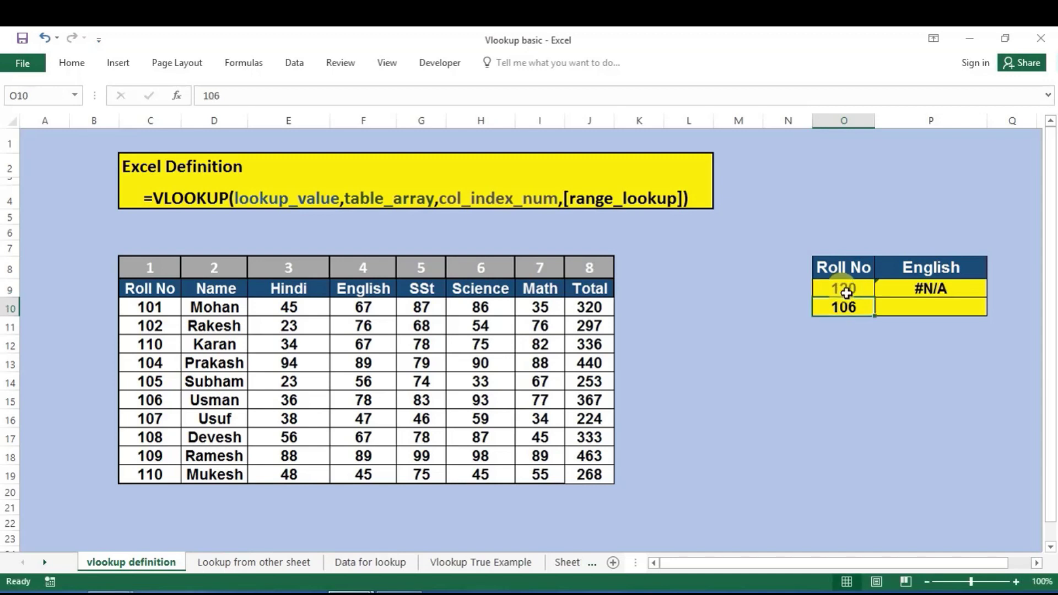
Clear the VLOOKUP formula from P9 and change the lookup table's header in O8 to Name
left_click(915, 287)
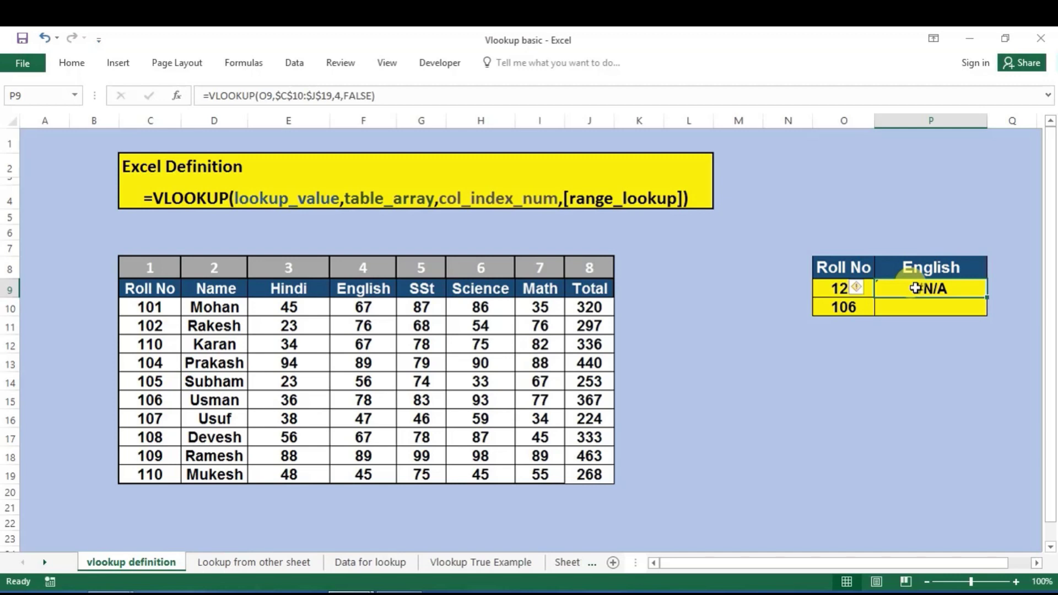
key("Delete")
left_click(858, 266)
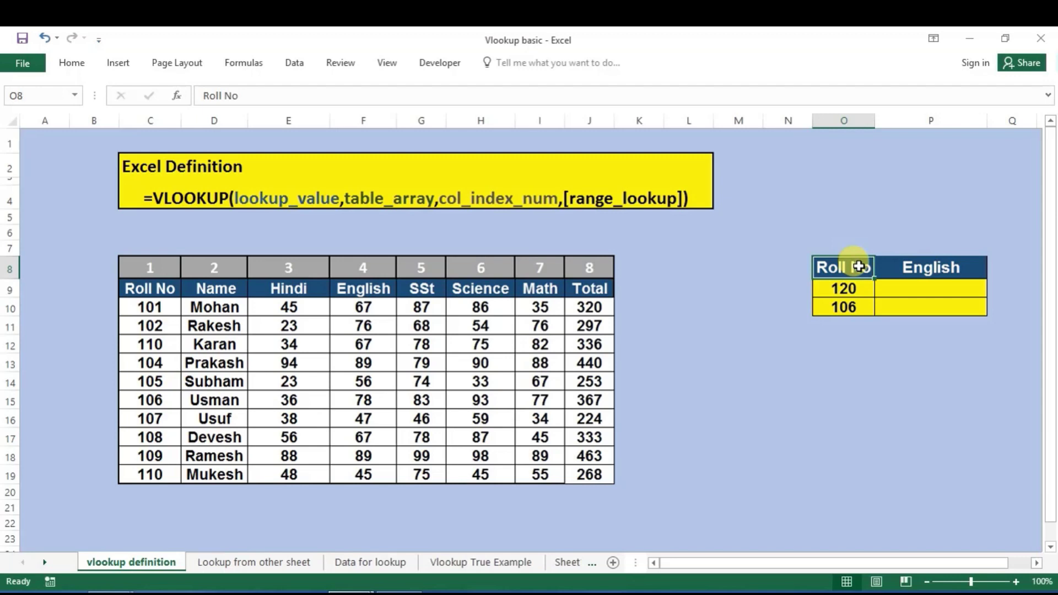
type("Name")
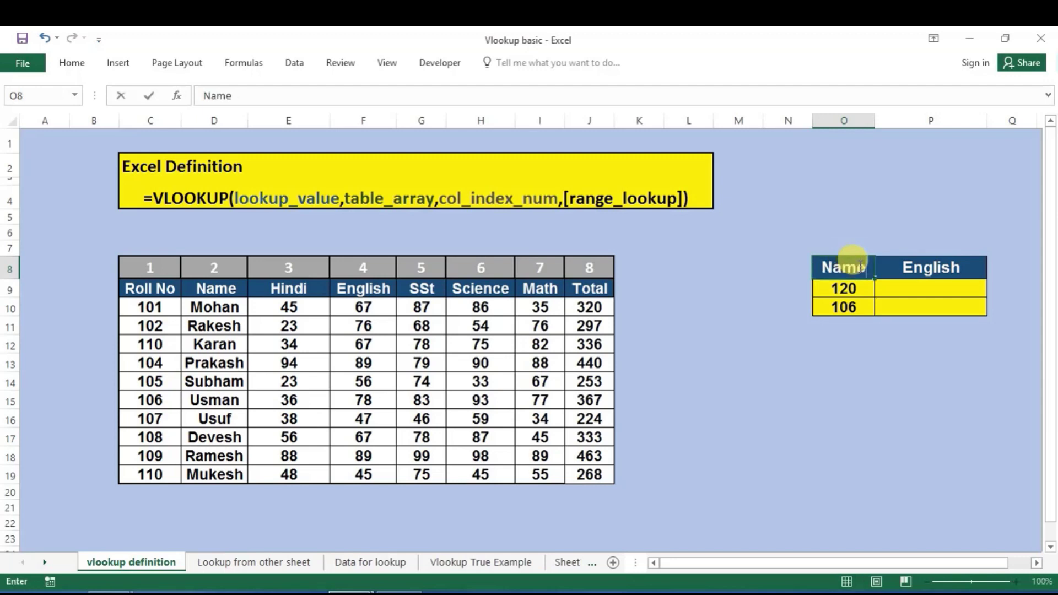
Enter the student name from row 10 in O9 and the student name from row 17 in O10 as lookup values
left_click(852, 287)
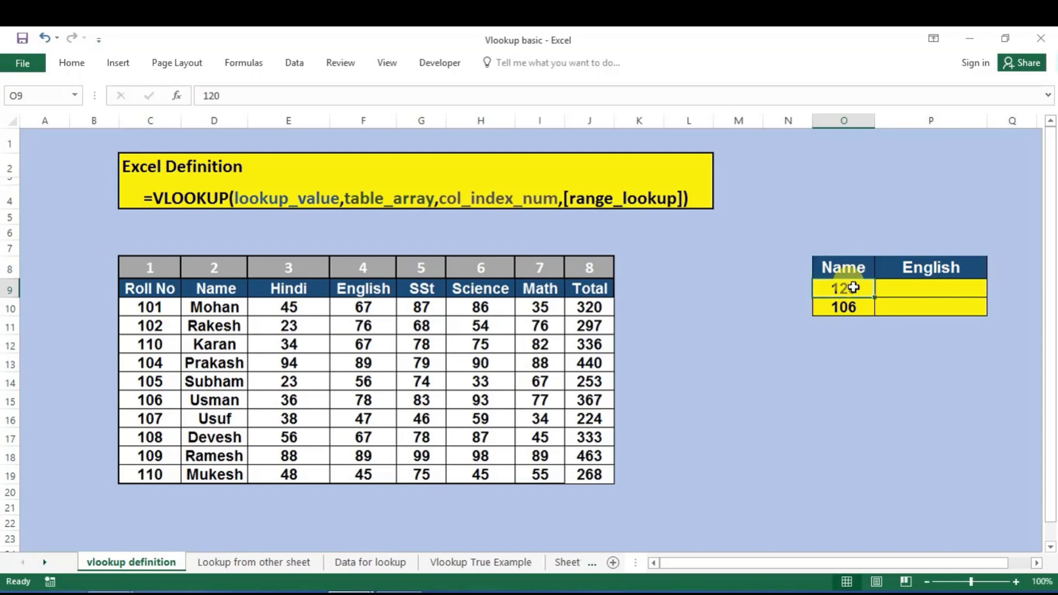
type("Mohan")
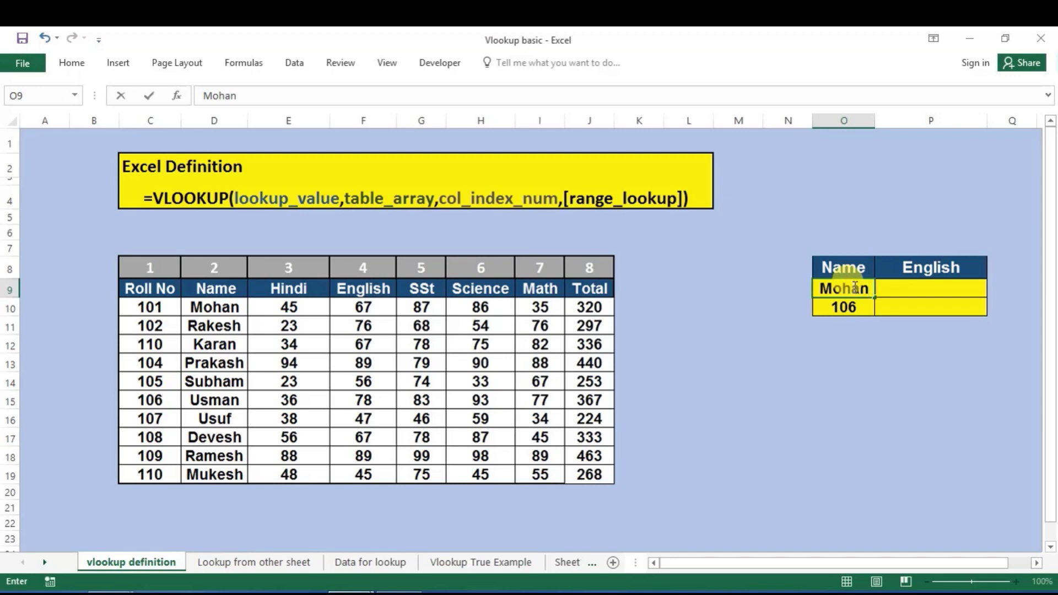
key("Return")
type("D")
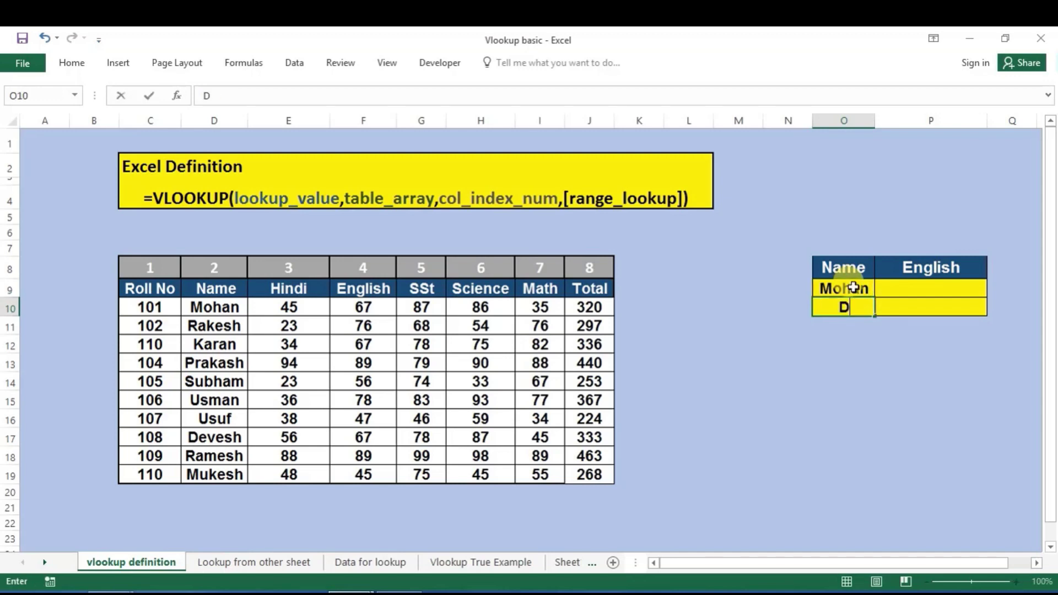
type("evesh")
left_click(900, 406)
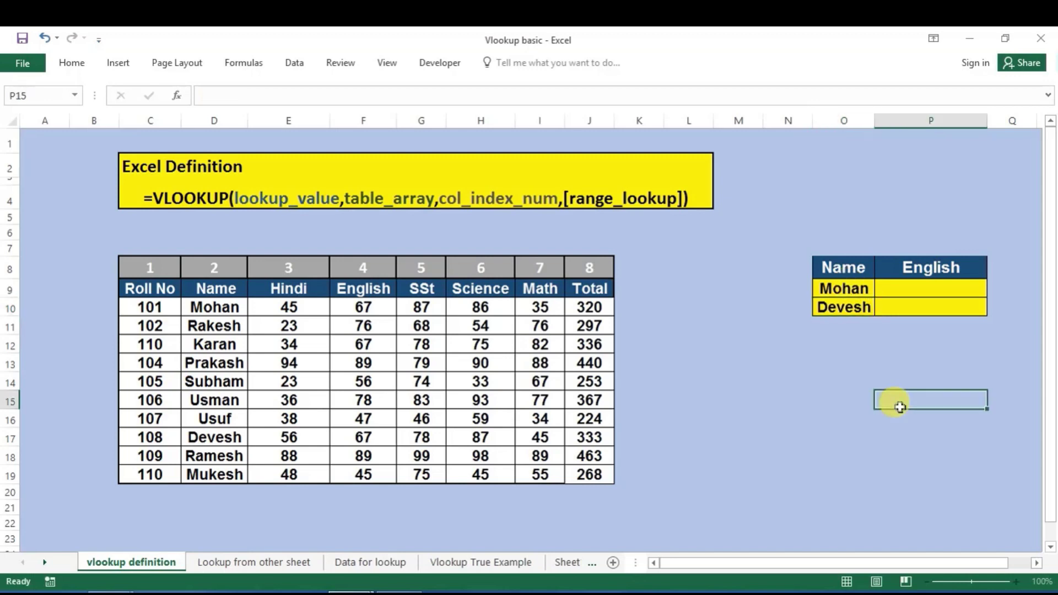
Begin a new VLOOKUP formula in P9 with the student name in O9 as the lookup value
left_click(915, 286)
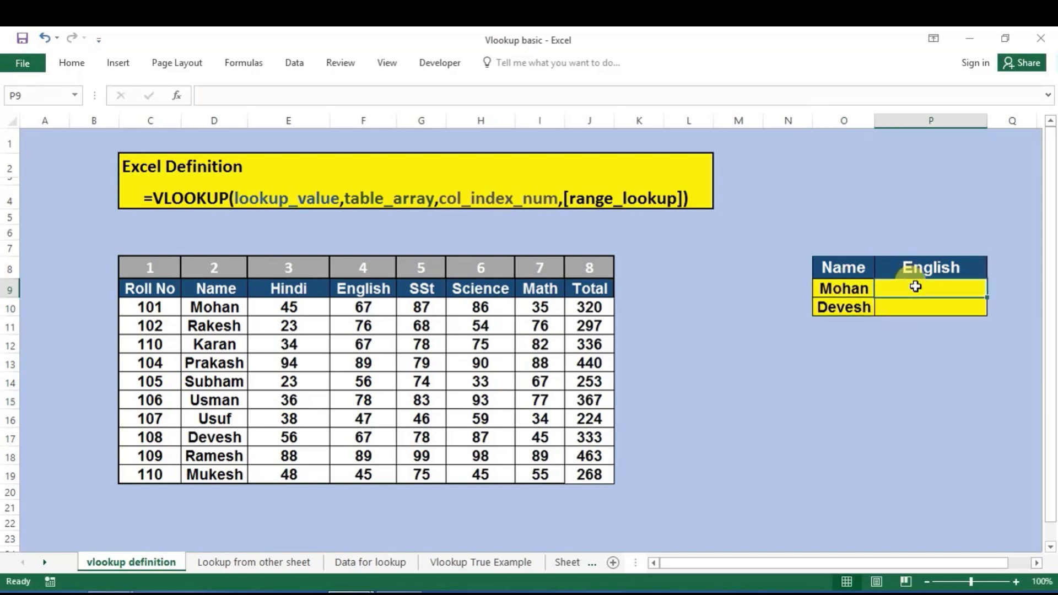
type("=vl")
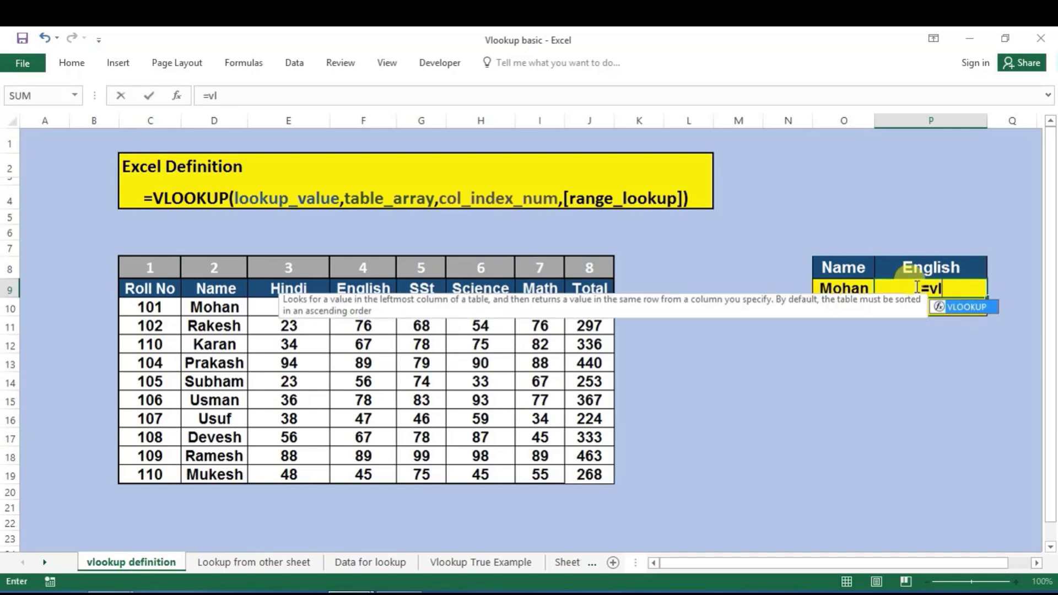
key("Tab")
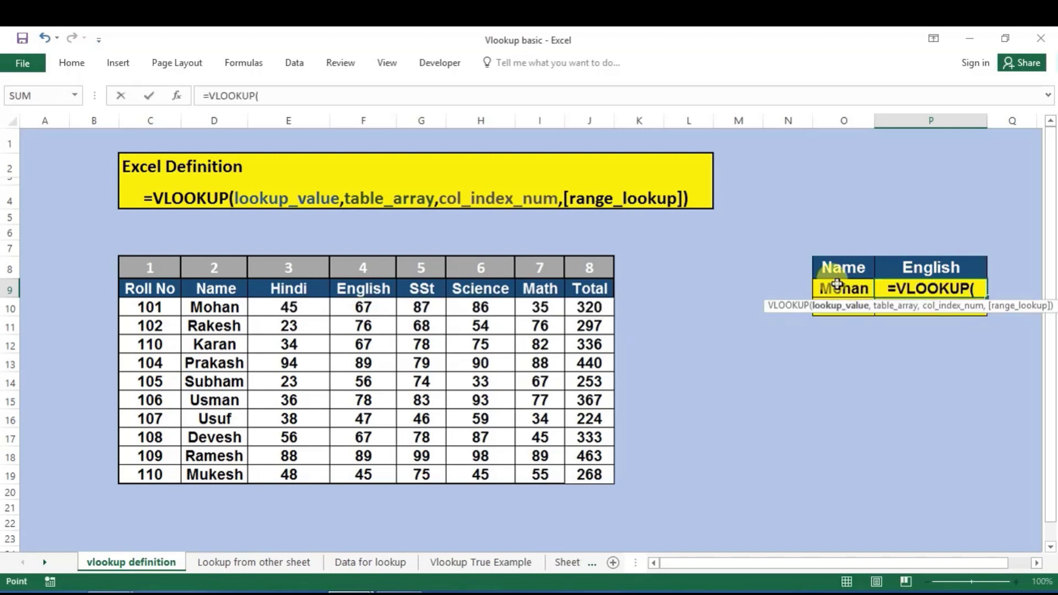
left_click(837, 284)
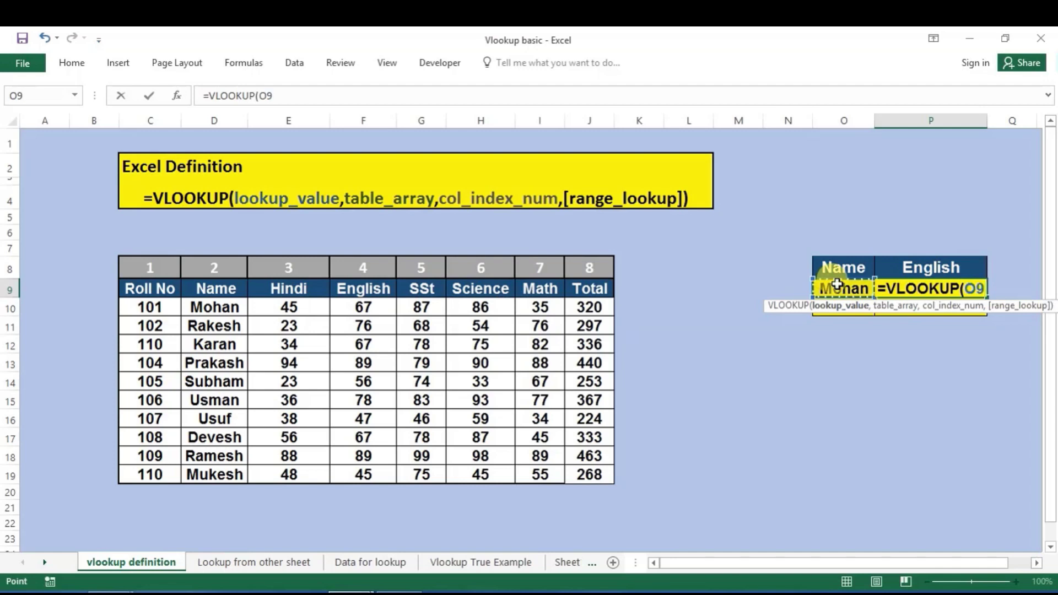
type(",")
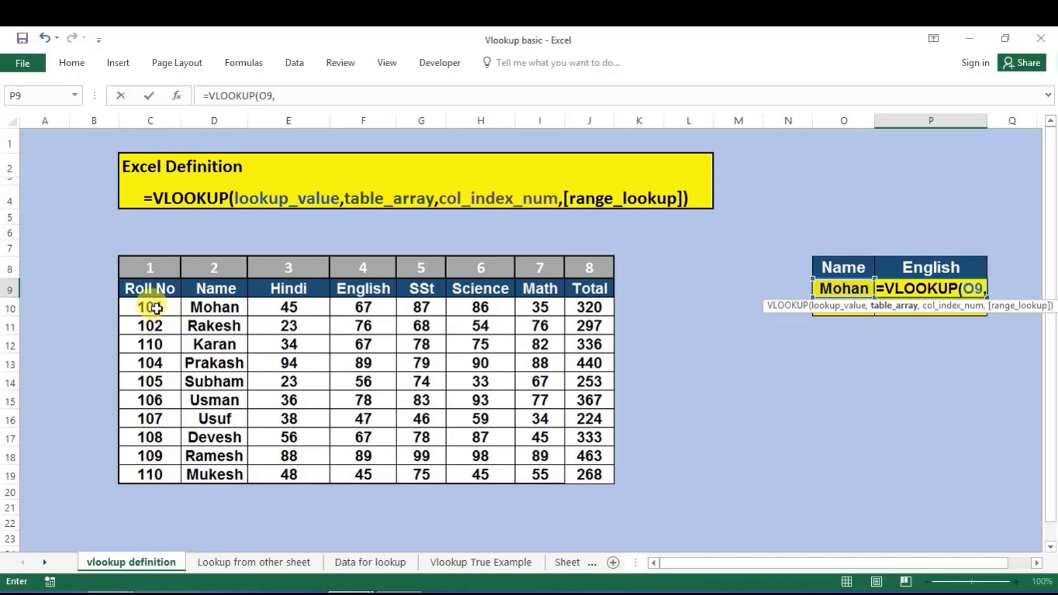
Set the table array to the absolute range $D$10:$J$19, starting at the Name column
left_click(207, 309)
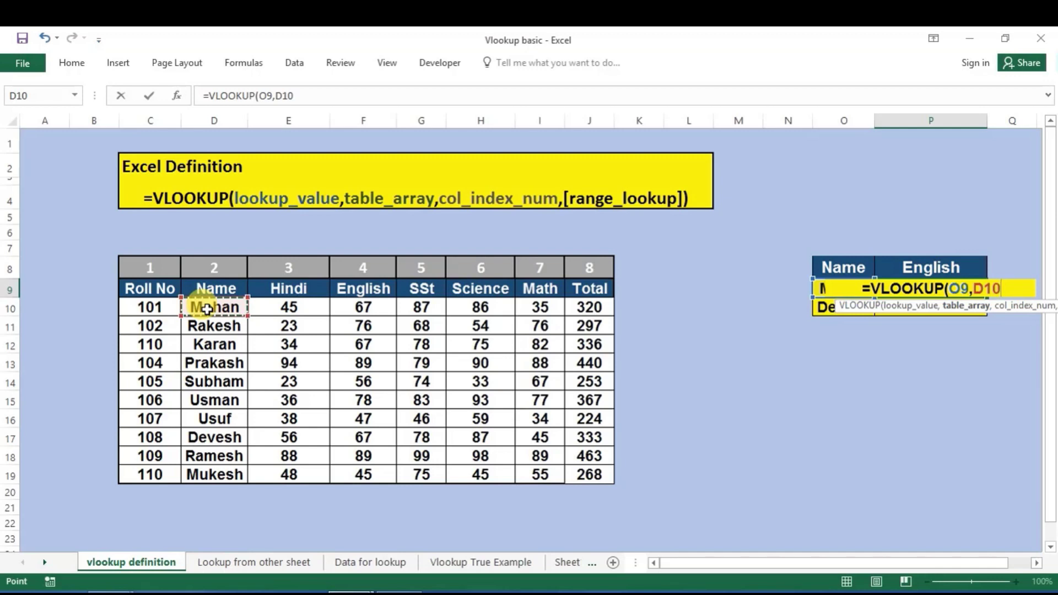
left_click_drag(207, 309, 577, 475)
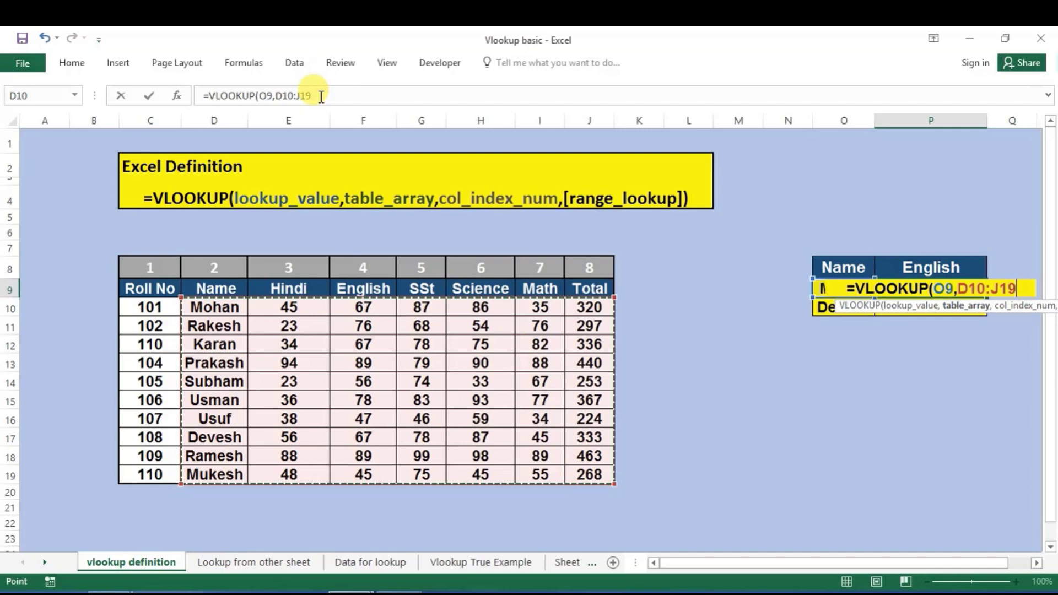
key("F4")
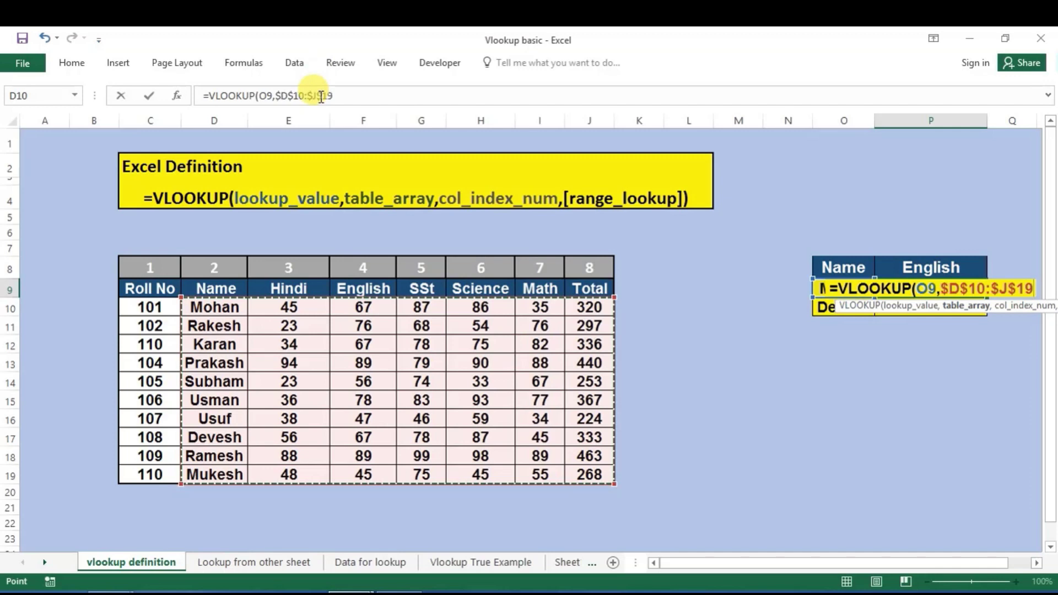
left_click(342, 95)
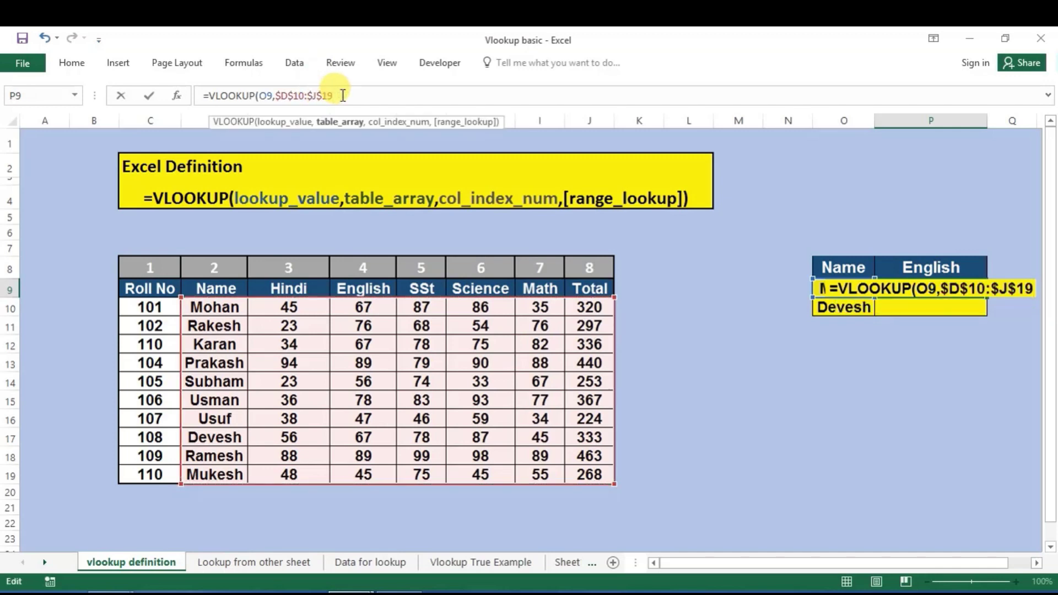
Complete the P9 VLOOKUP formula with column index 3 and FALSE for an exact match
type(",")
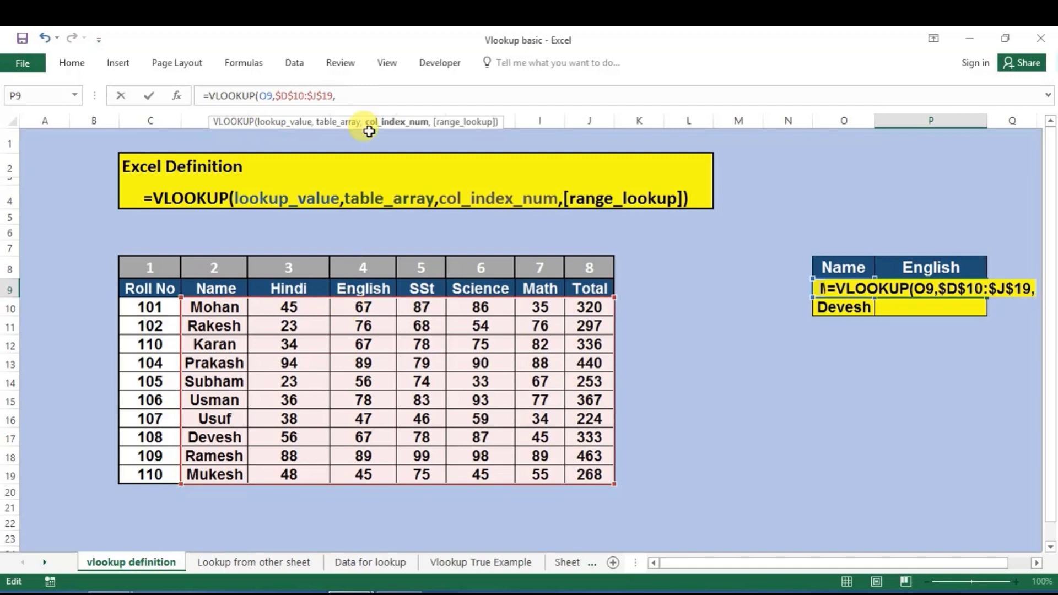
type("3")
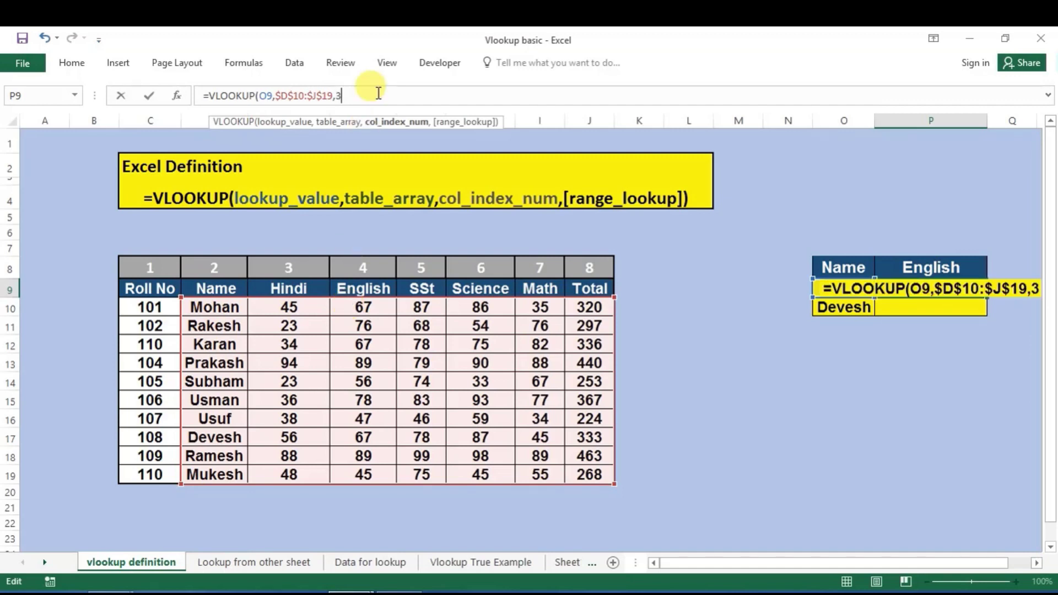
type(",")
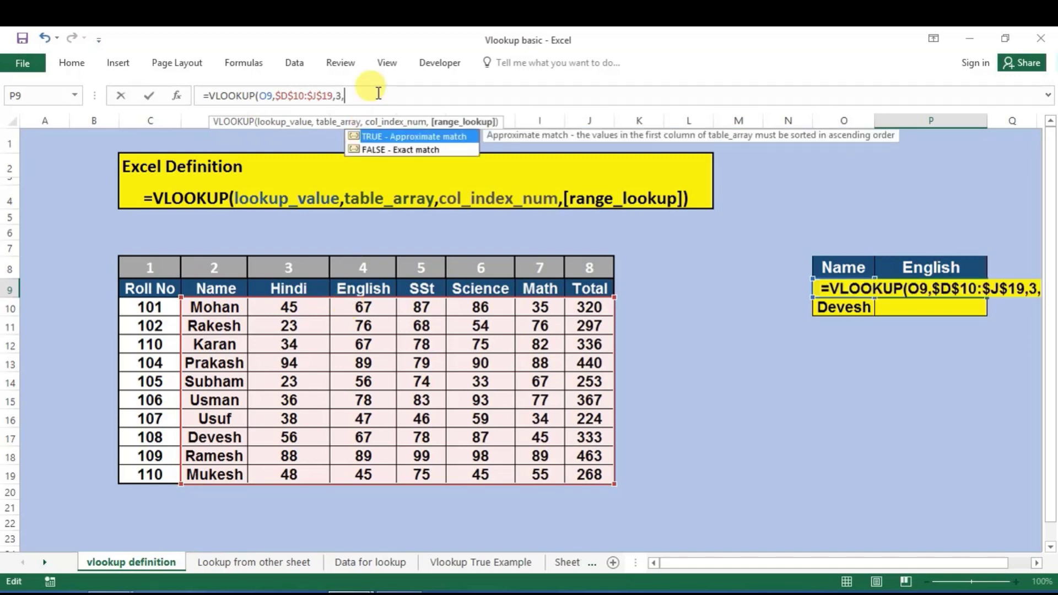
key("Down")
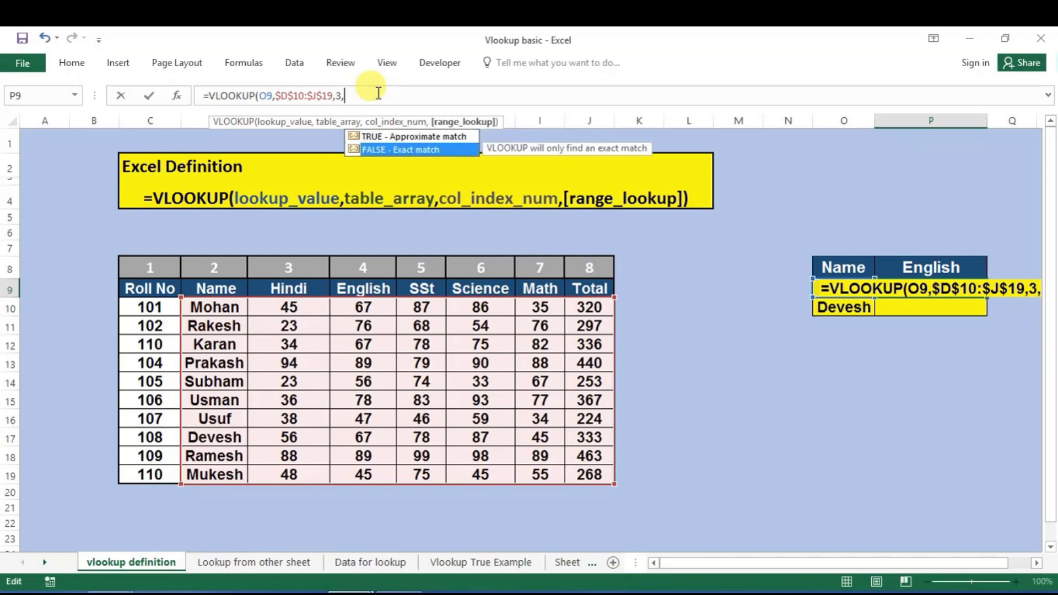
key("Tab")
type(")")
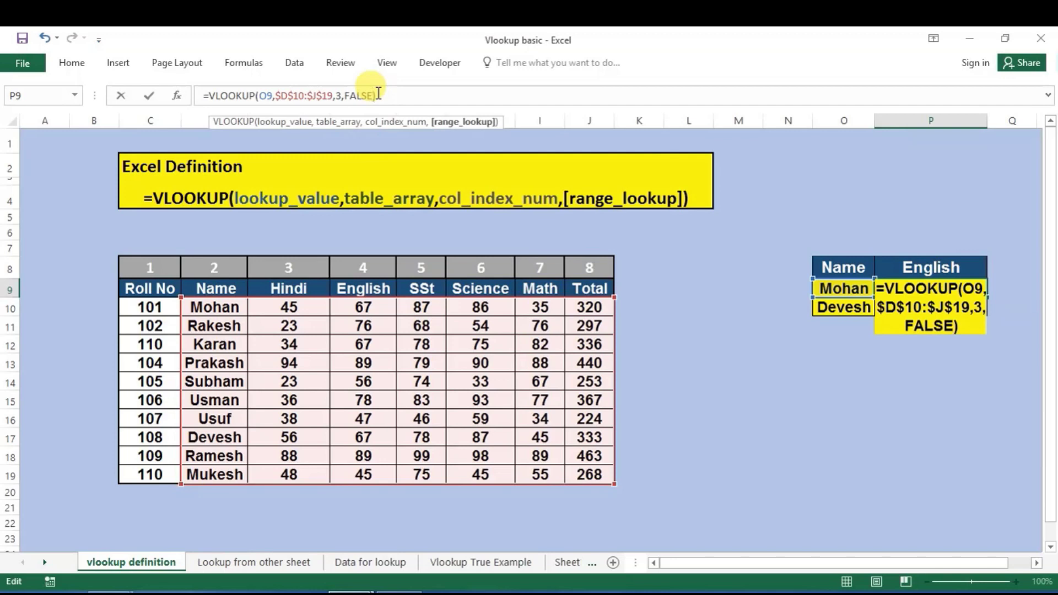
key("Return")
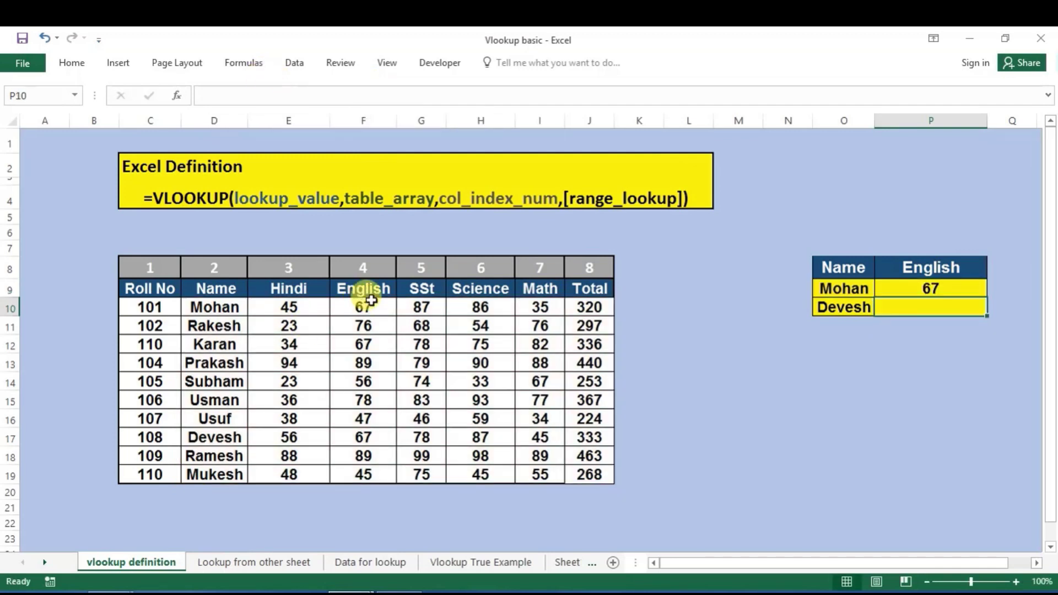
left_click(931, 285)
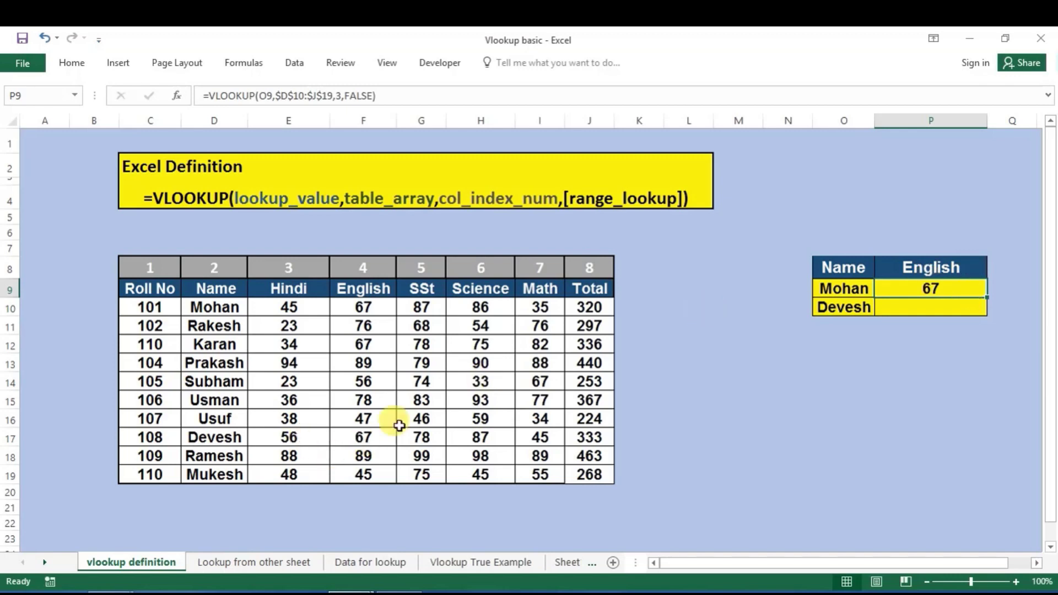
Set the English mark in F17 to 100
left_click(376, 439)
type("100")
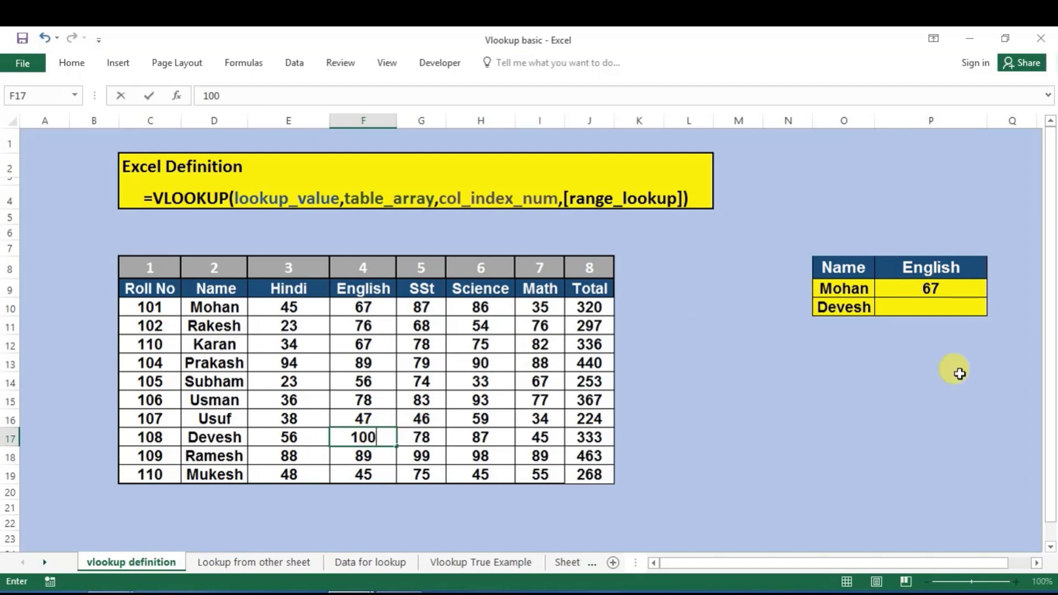
left_click(959, 374)
Fill the VLOOKUP formula from P9 down to P10 and check the copied formula and its lookup value
left_click(938, 280)
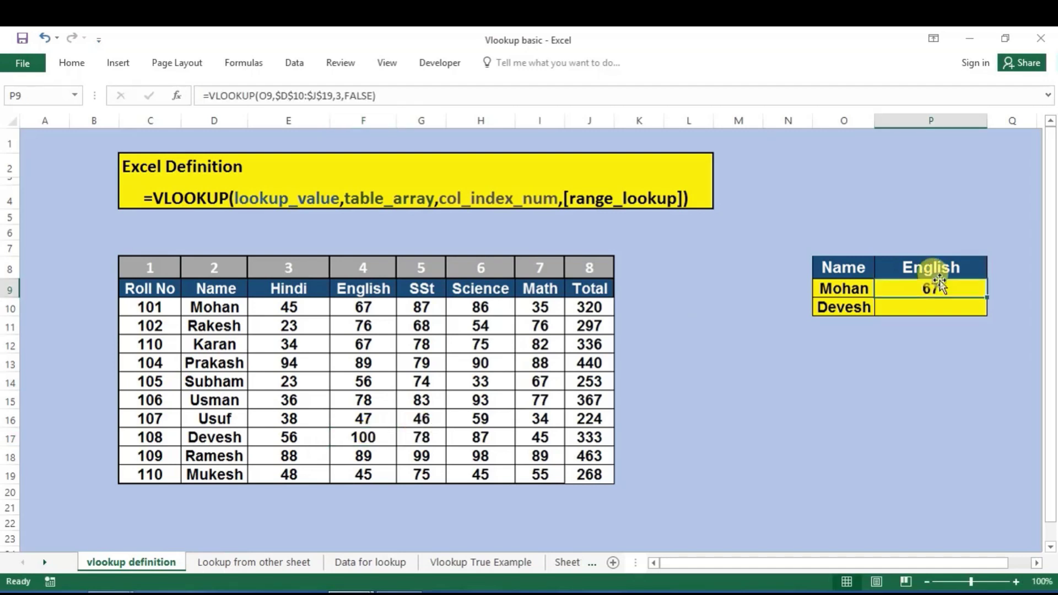
left_click_drag(987, 298, 987, 309)
left_click(971, 352)
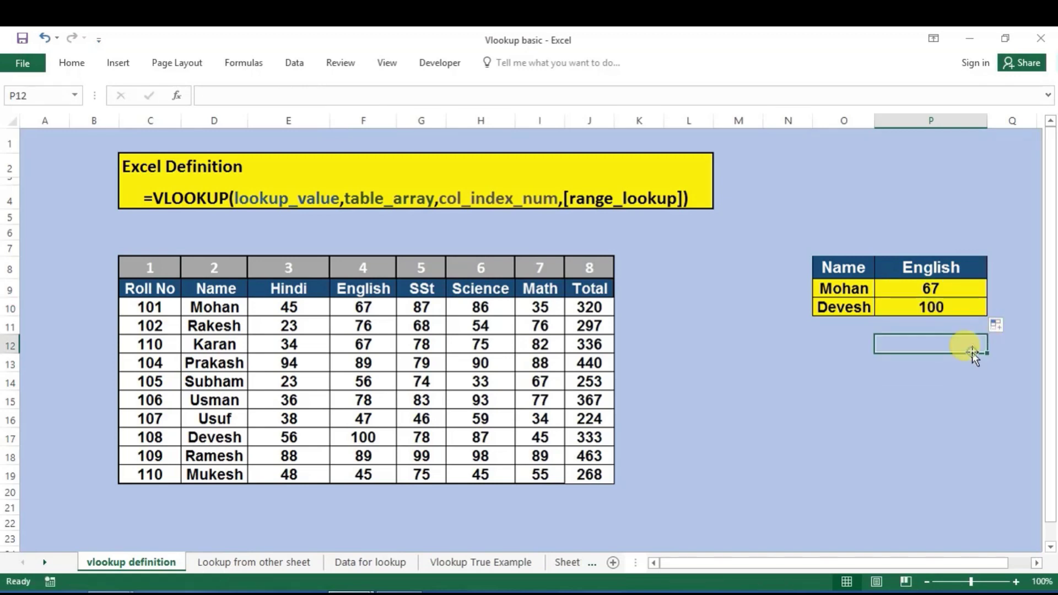
left_click(943, 303)
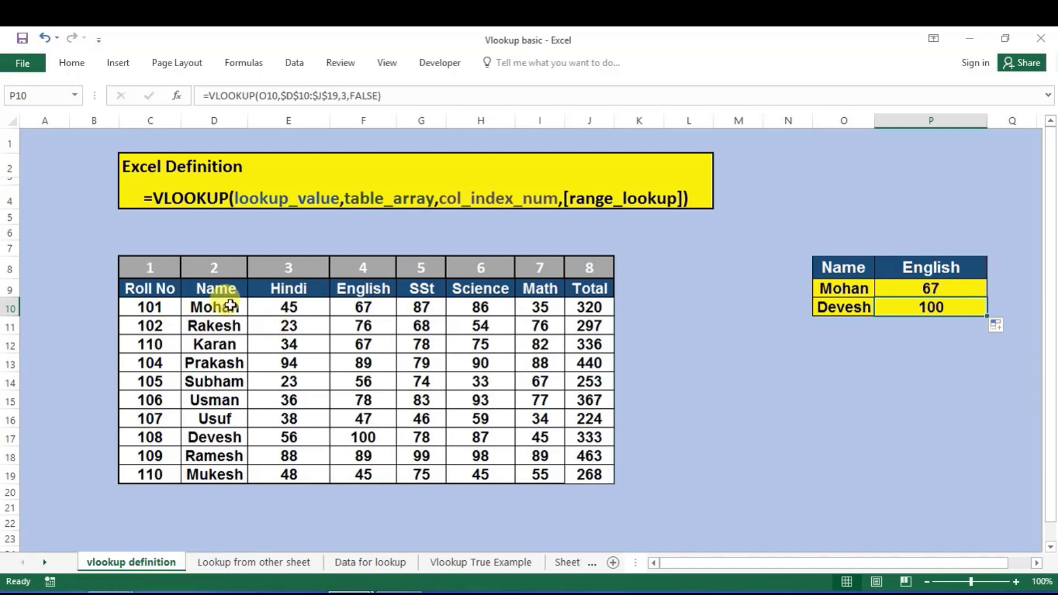
left_click(846, 306)
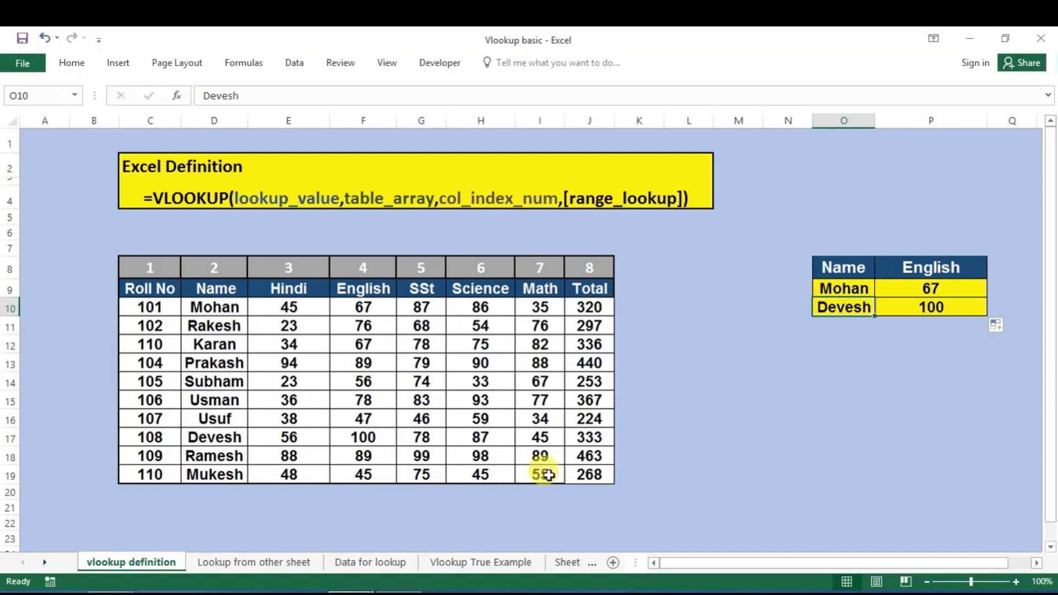
Open the Vlookup True Example sheet and examine the Per column and the Grade Table's percentage thresholds and grades
left_click(508, 563)
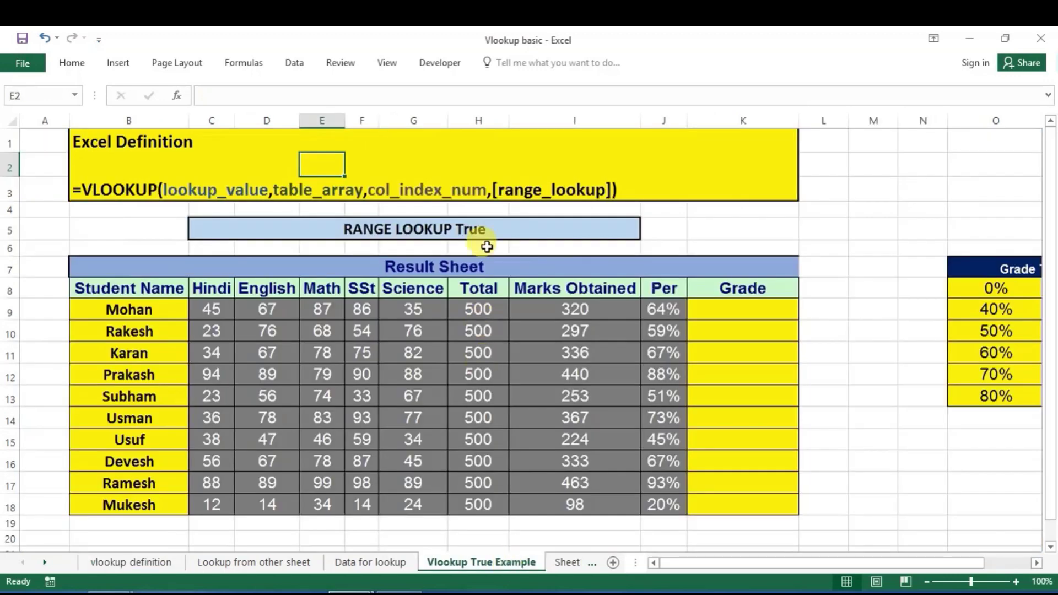
left_click(475, 233)
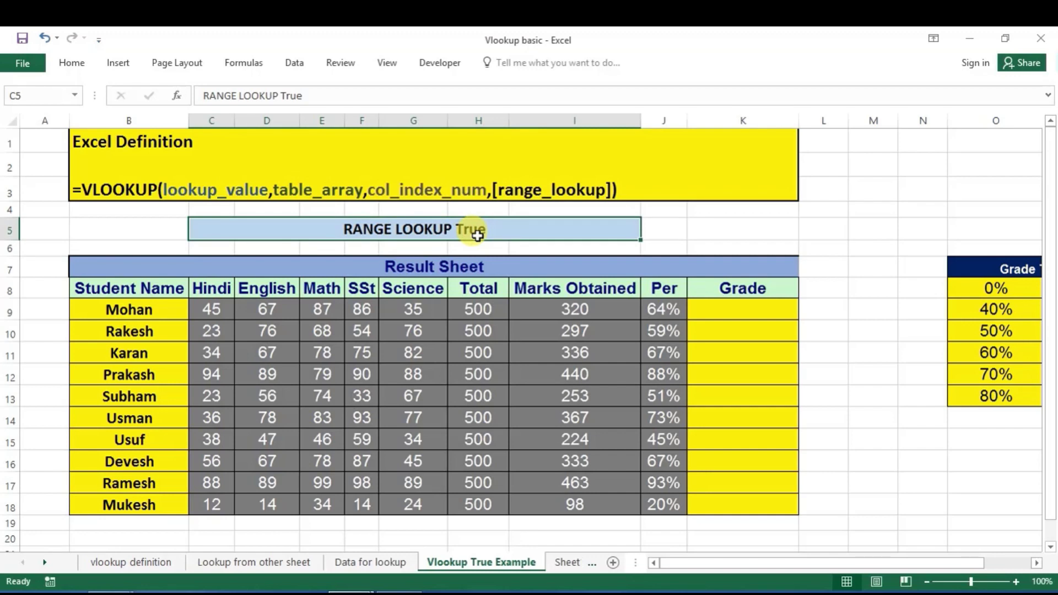
left_click(545, 336)
left_click(651, 316)
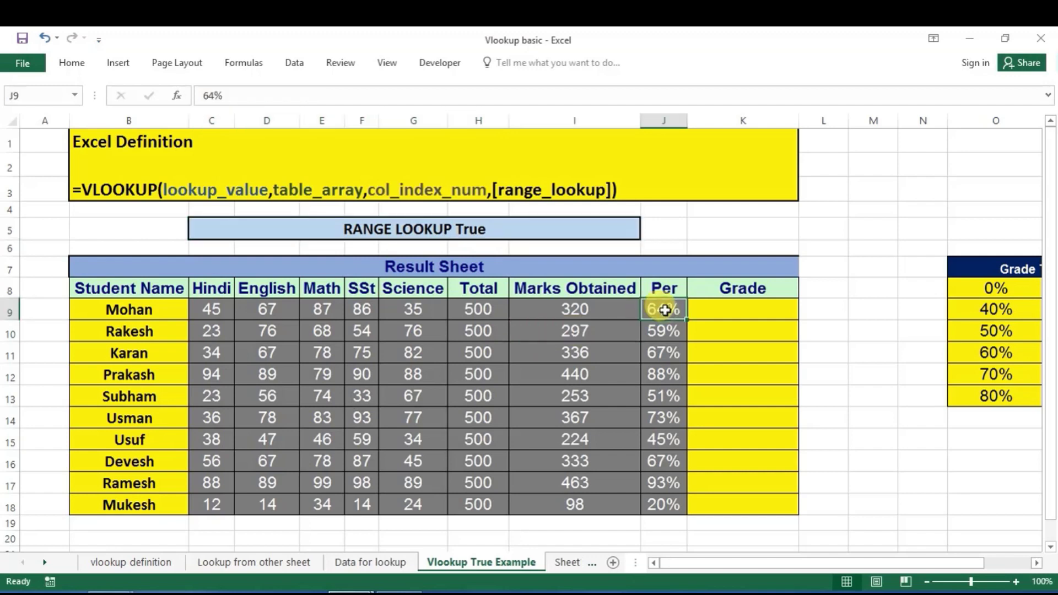
left_click(663, 337)
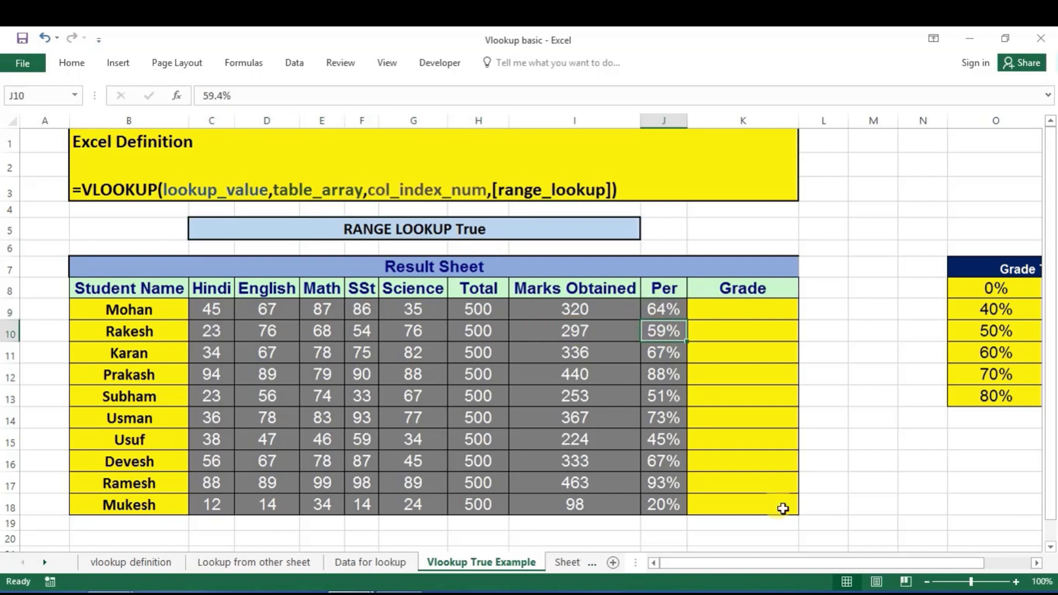
left_click_drag(797, 562, 860, 559)
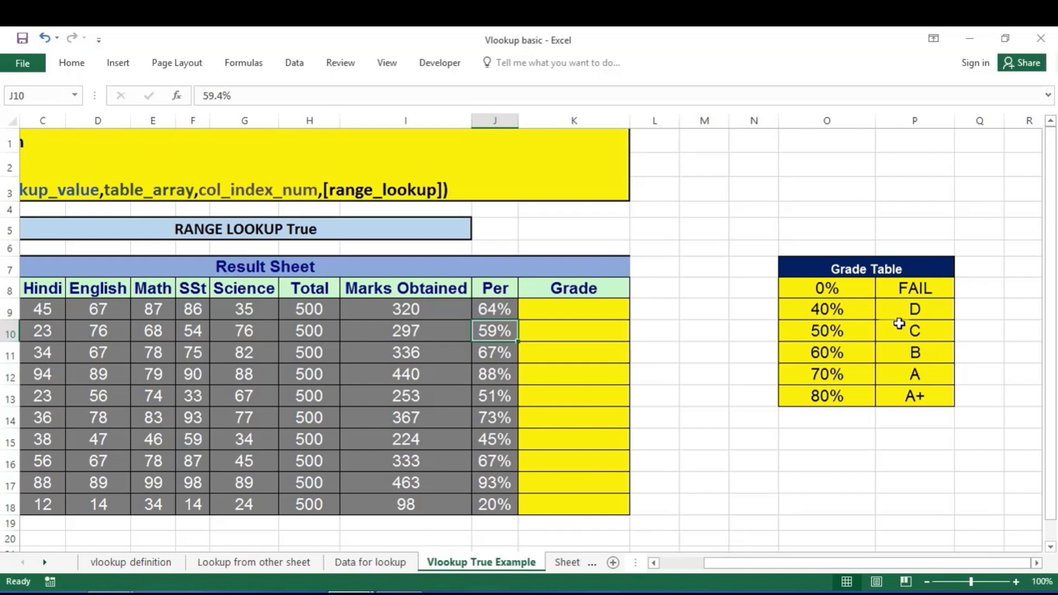
left_click(920, 384)
left_click(911, 397)
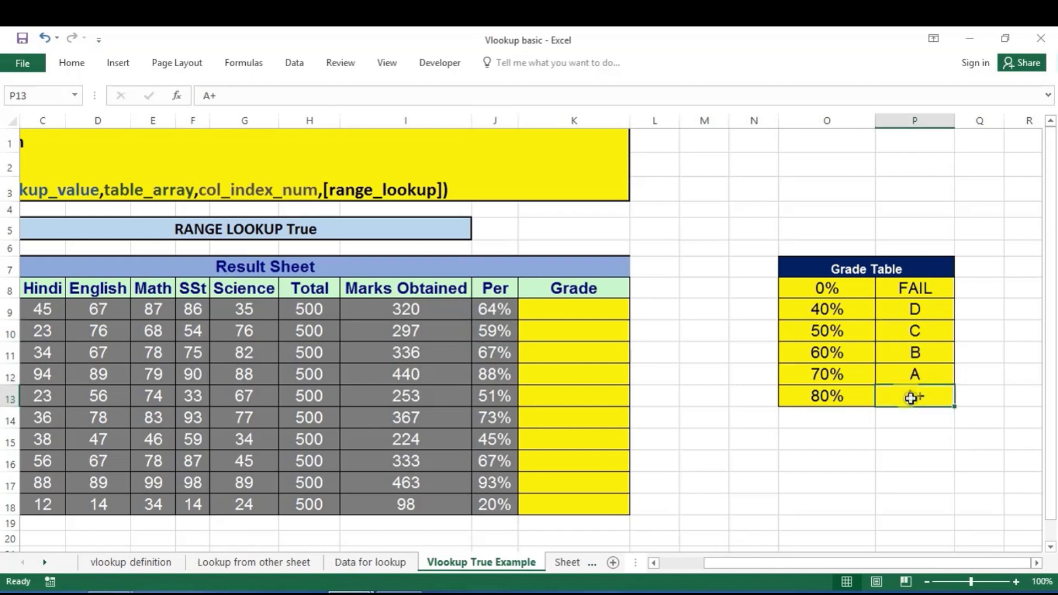
left_click(917, 290)
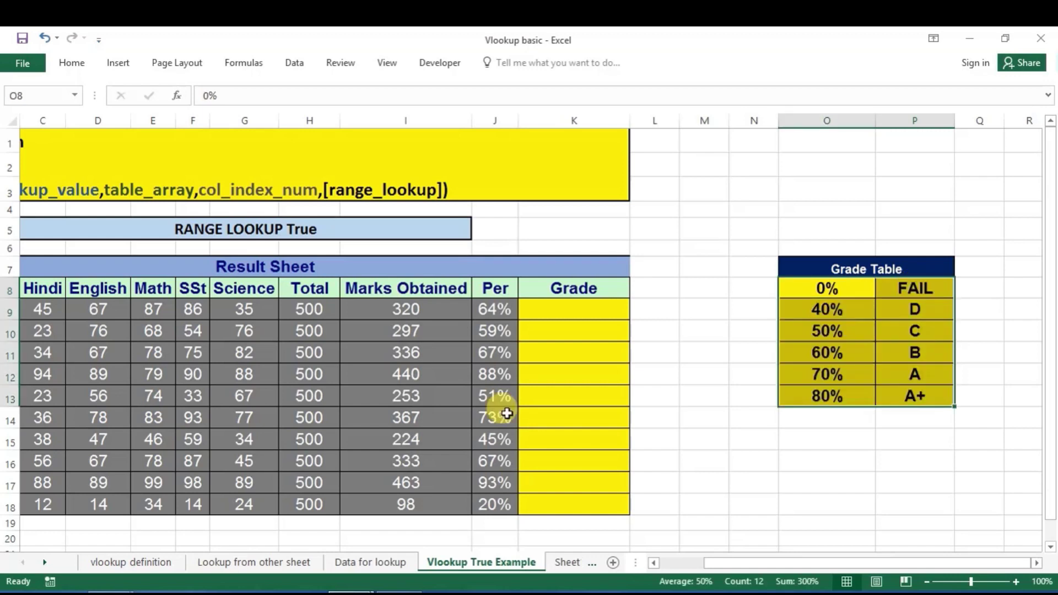
left_click(498, 311)
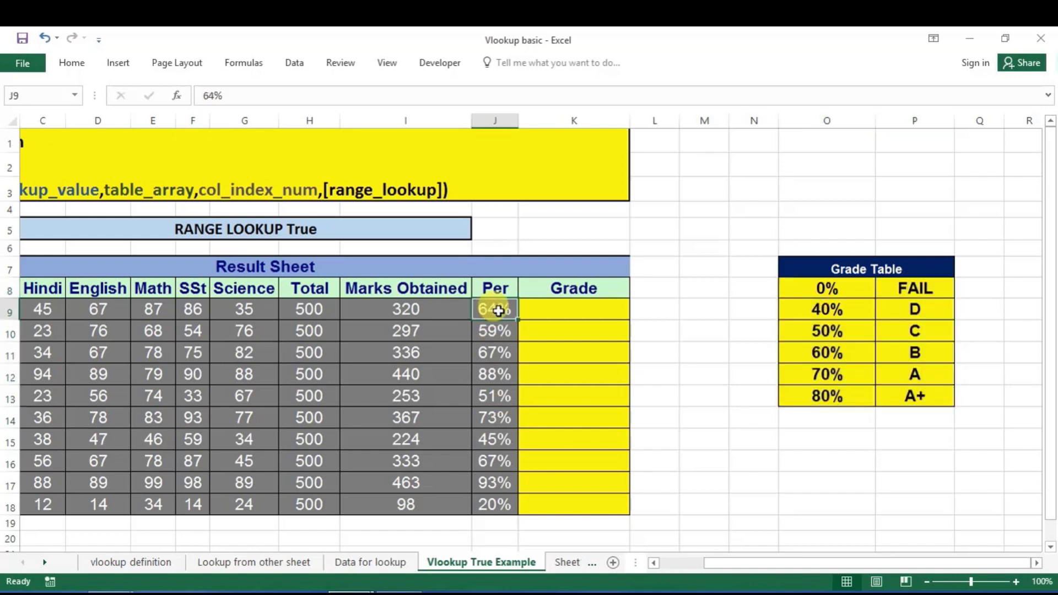
Begin a VLOOKUP formula in the first Grade cell, K9, with the percentage in J9 as the lookup value
left_click(550, 312)
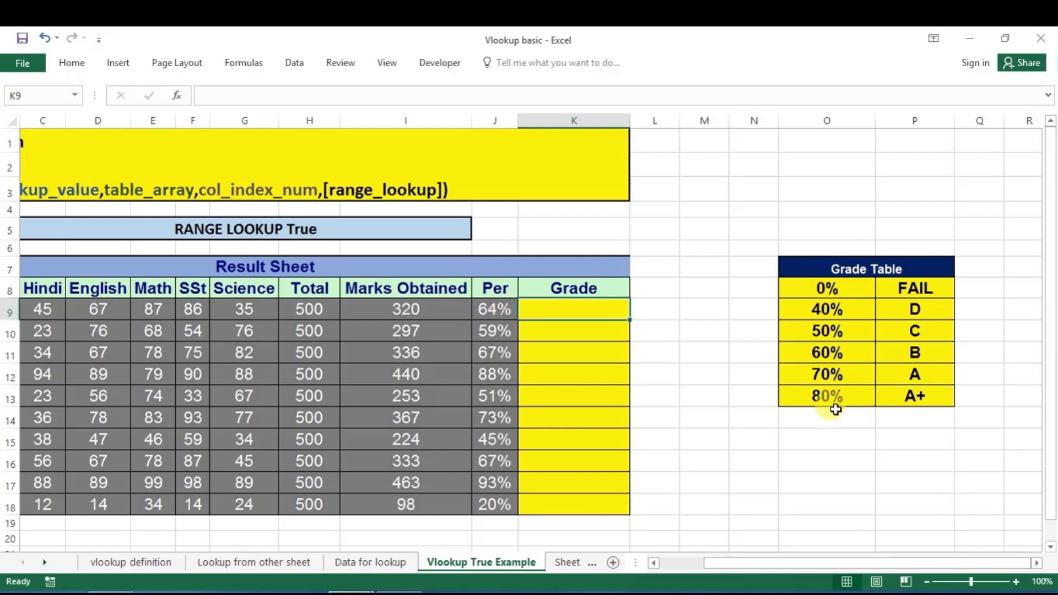
type("=vl")
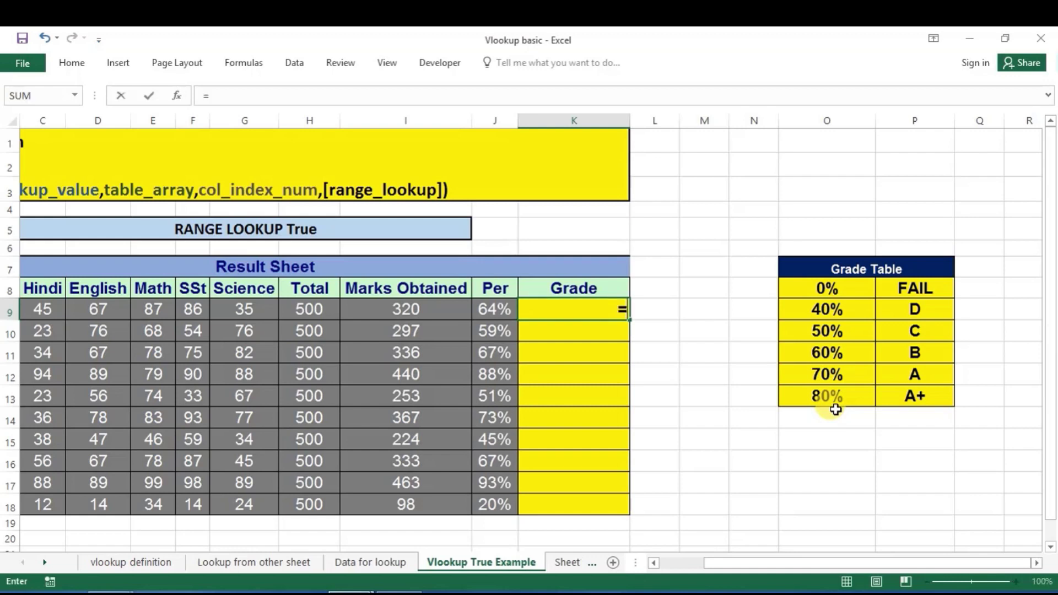
key("Tab")
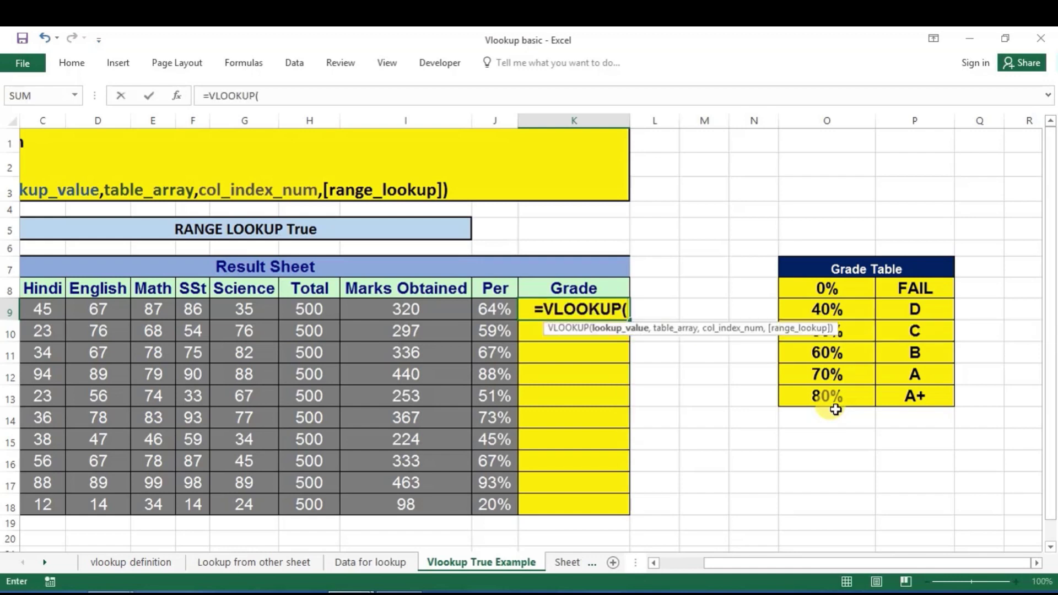
left_click(505, 310)
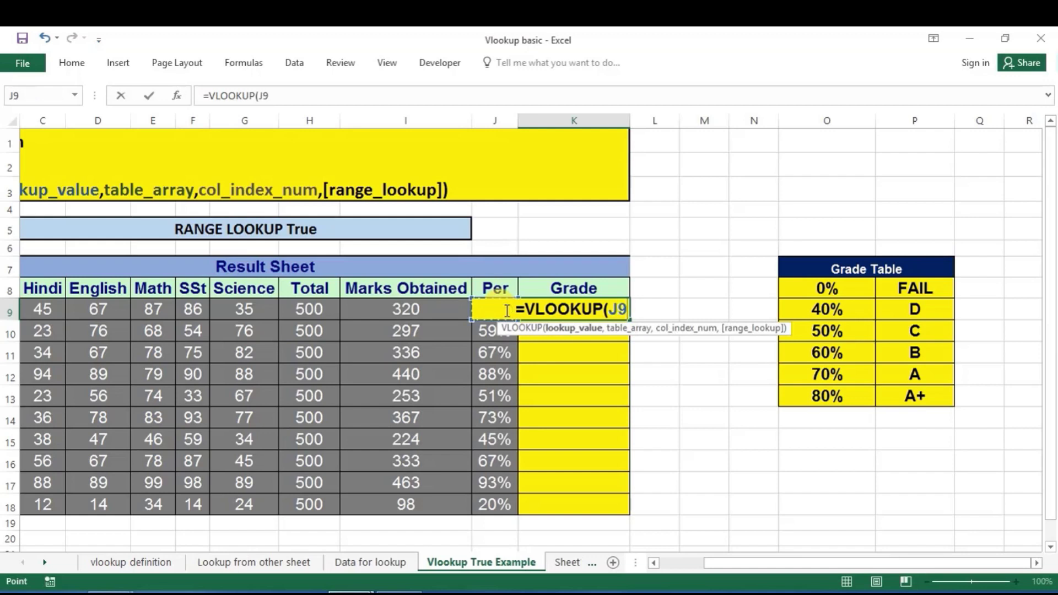
type(",")
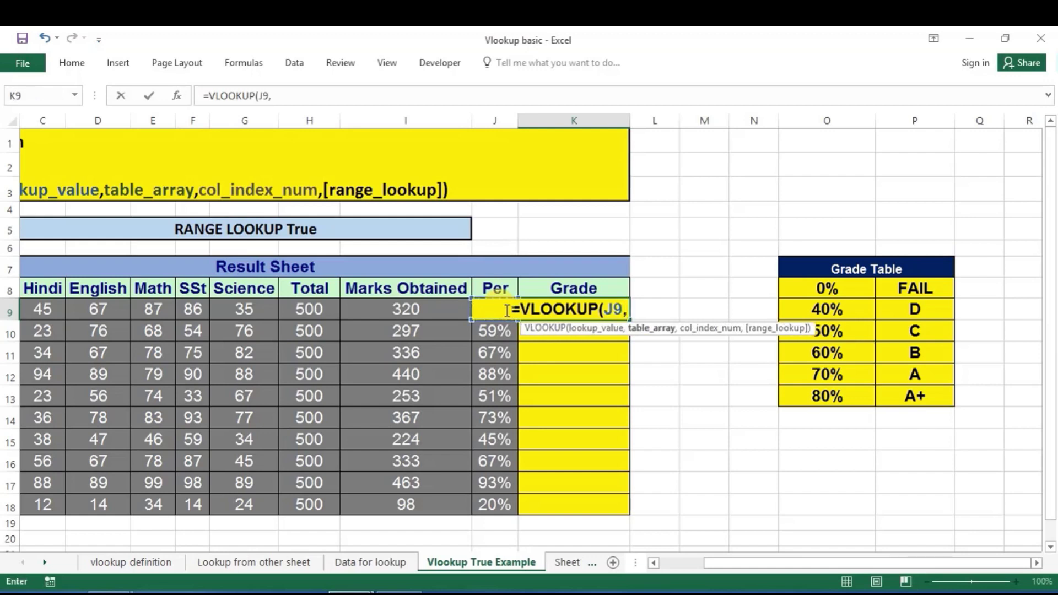
Set the table array to the Grade Table's absolute range $O$8:$P$13
left_click(829, 288)
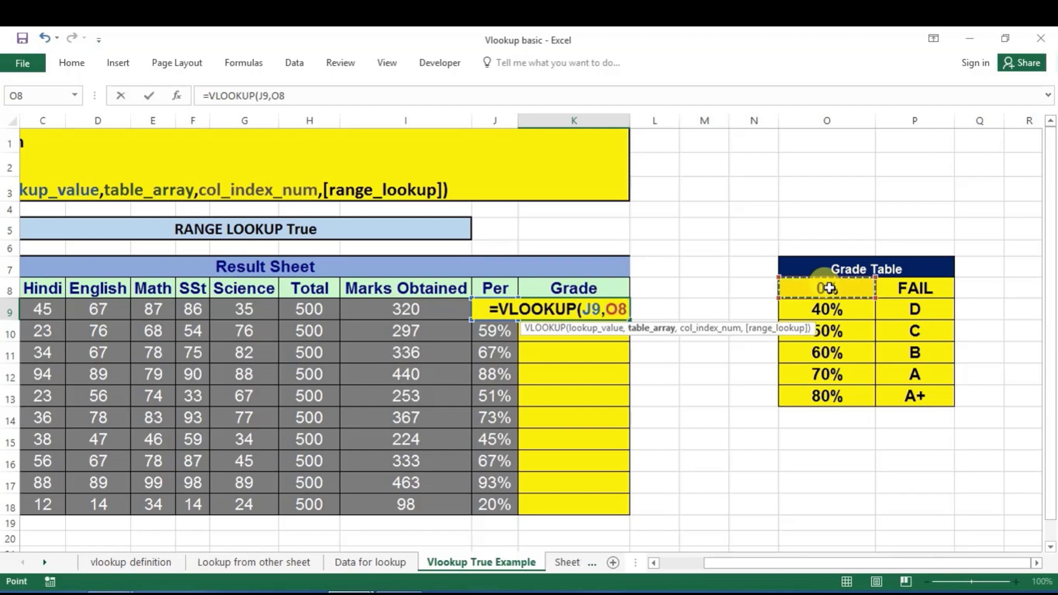
left_click_drag(829, 288, 906, 385)
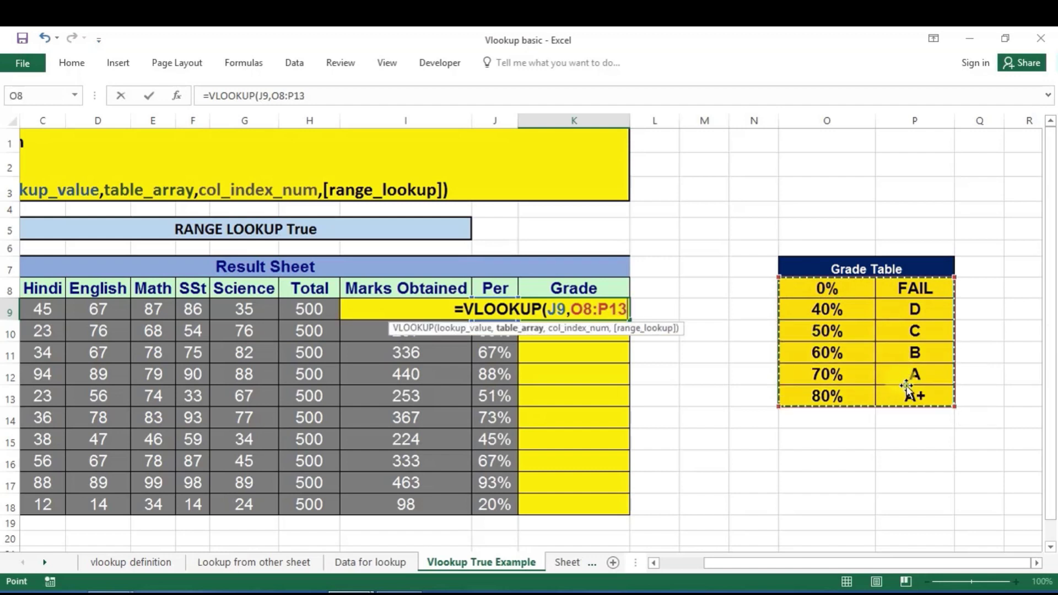
left_click(906, 388)
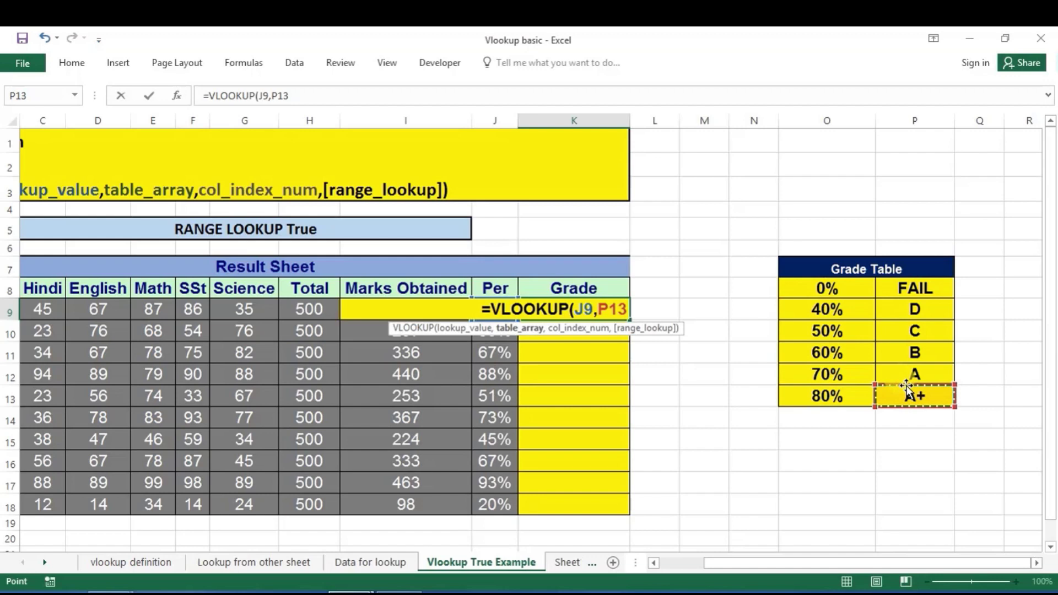
left_click(829, 288)
left_click_drag(875, 336, 906, 395)
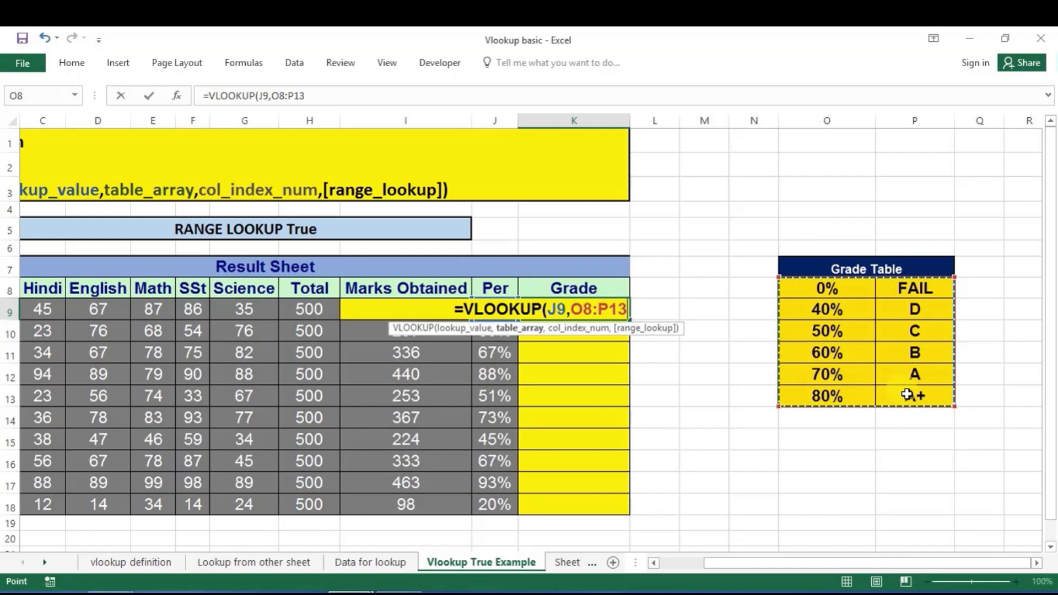
key("F4")
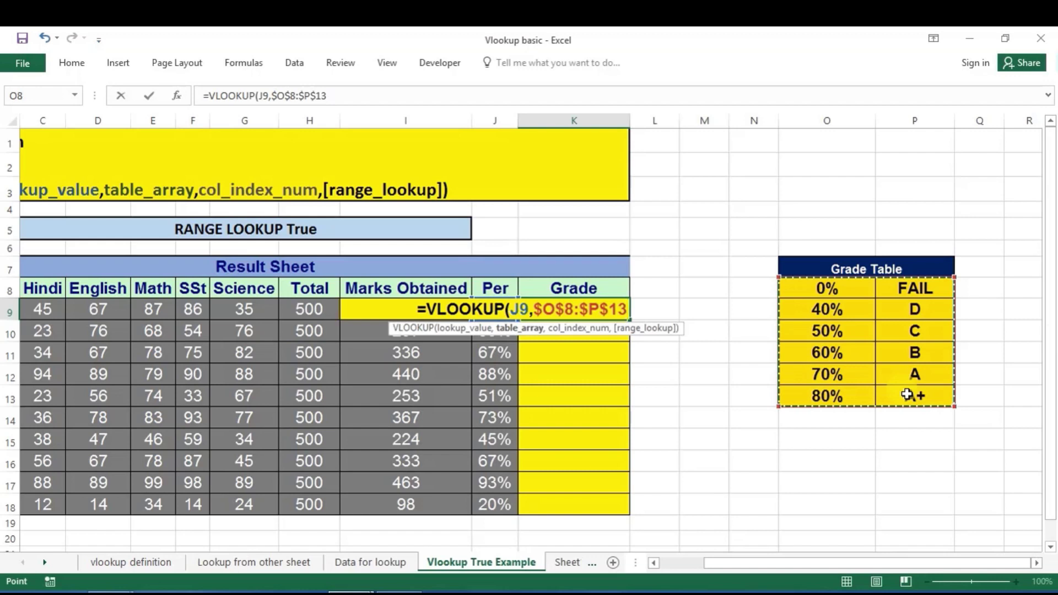
Complete the K9 VLOOKUP formula with column index 2 and FALSE for an exact match
type(",")
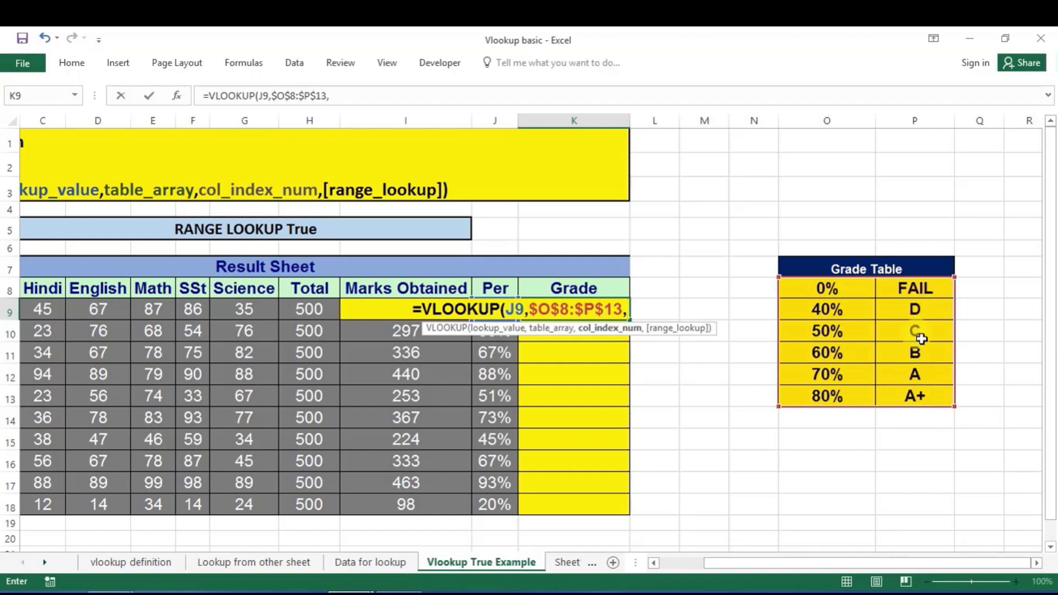
type("2")
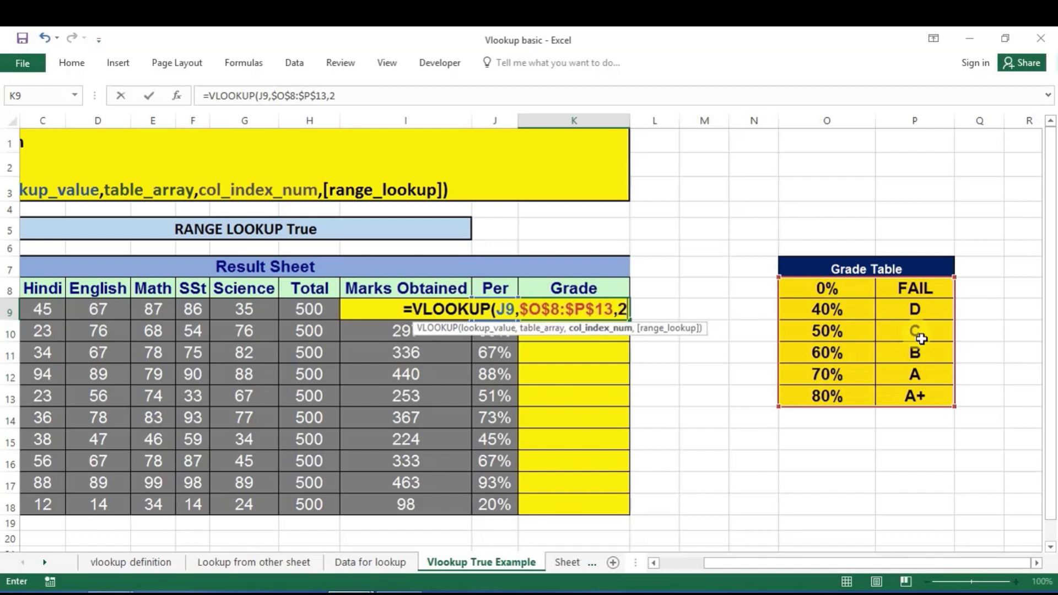
type(",")
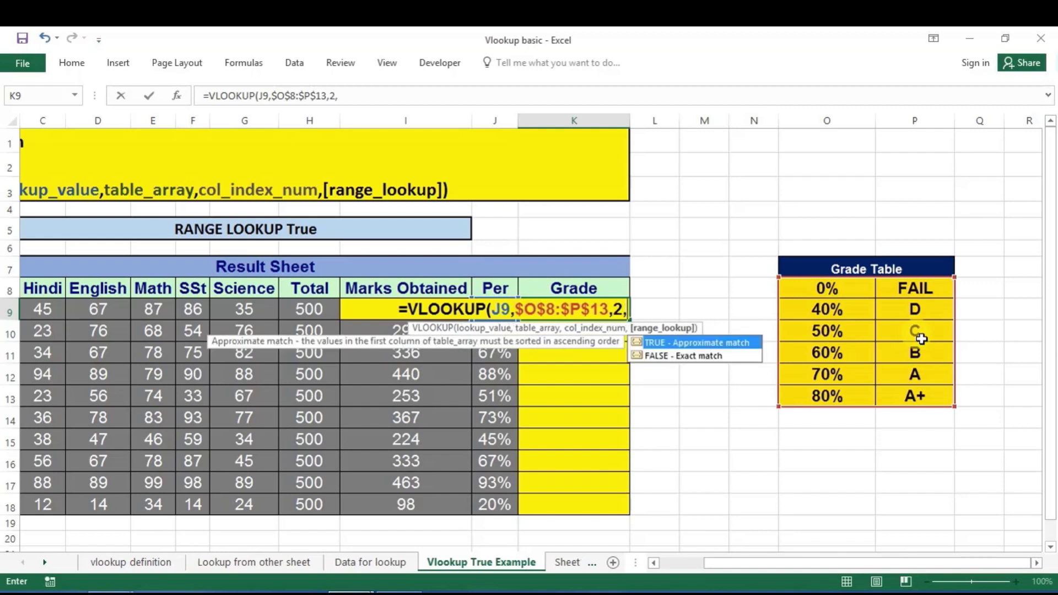
key("Down")
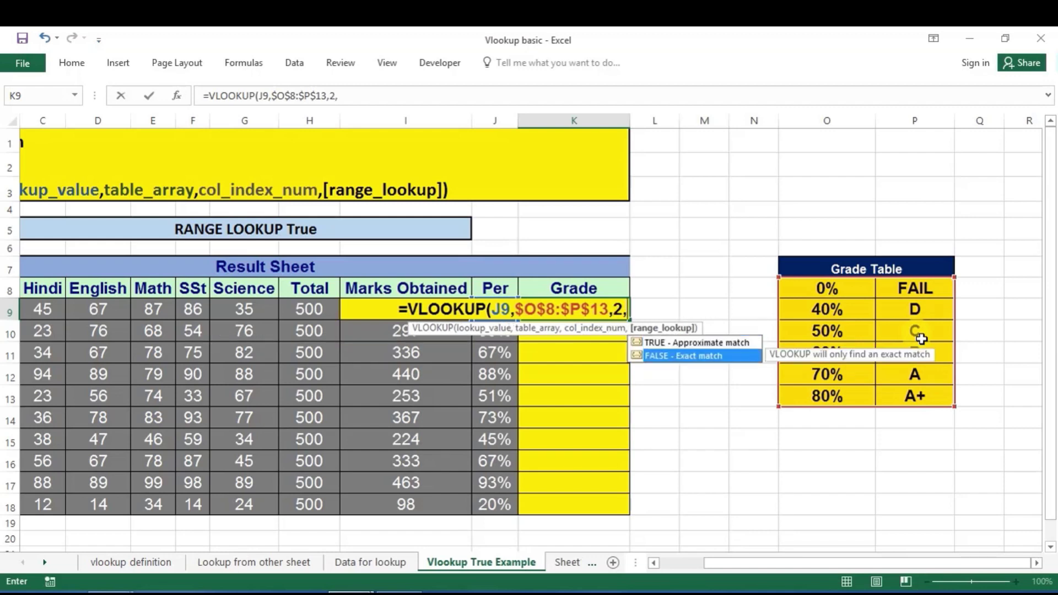
key("Tab")
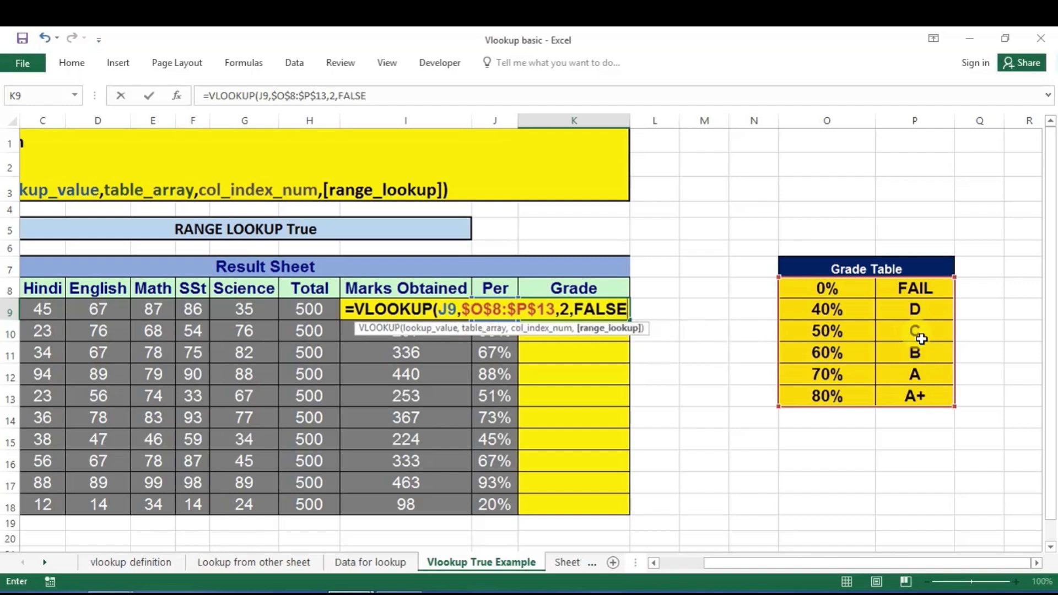
type(")")
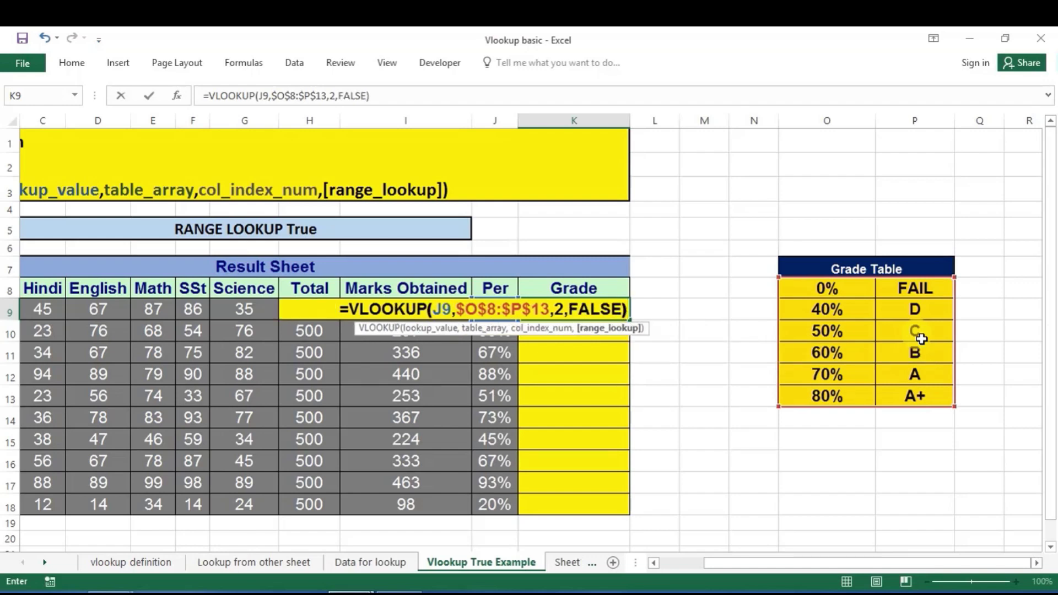
key("Return")
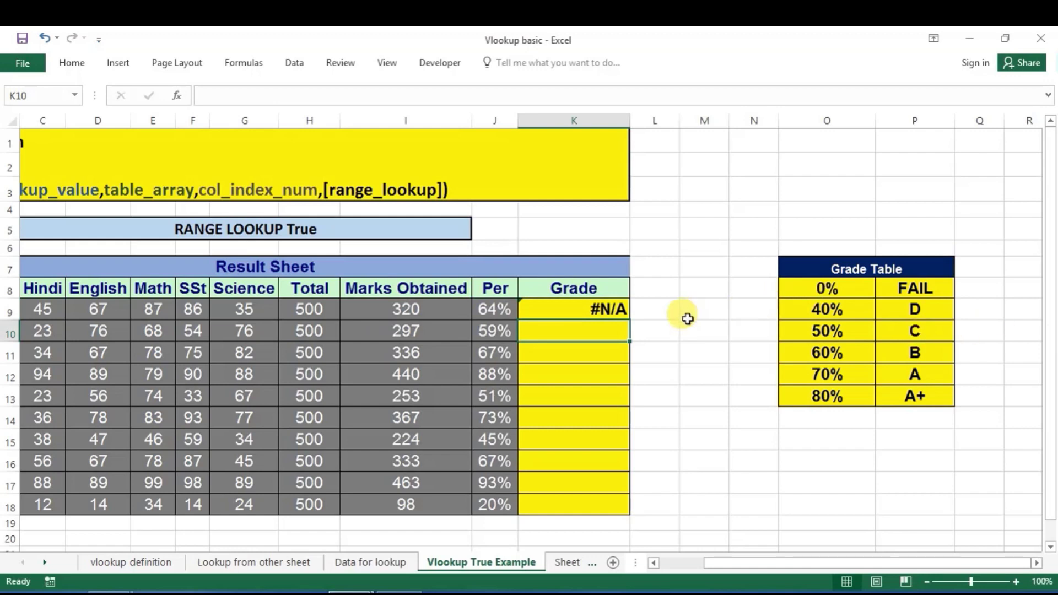
Check the exact-match formula in K9 against the Per column and fill it down the Grade column to K18
left_click(616, 313)
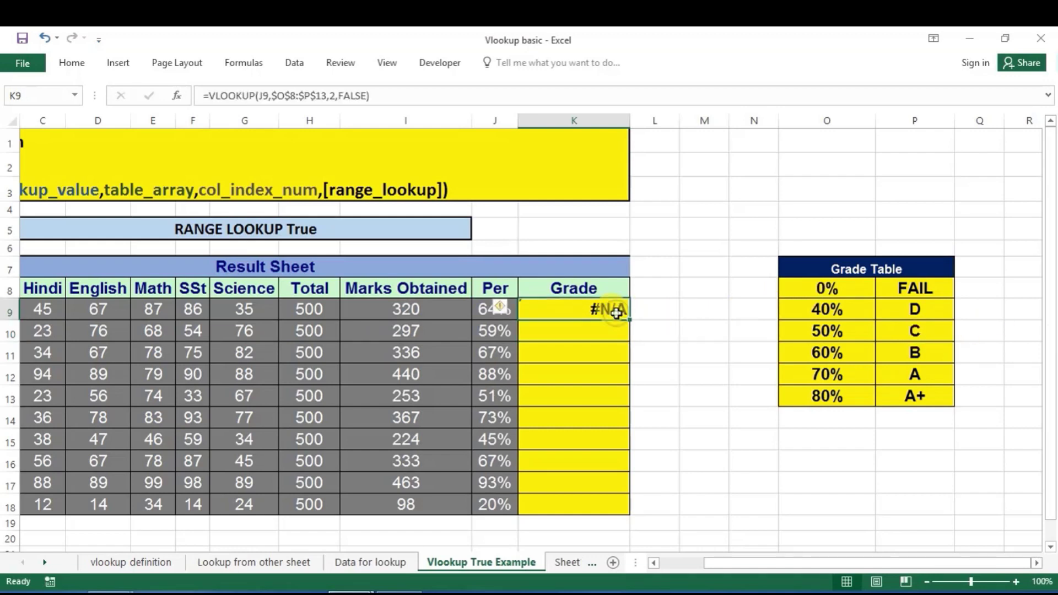
left_click(493, 330)
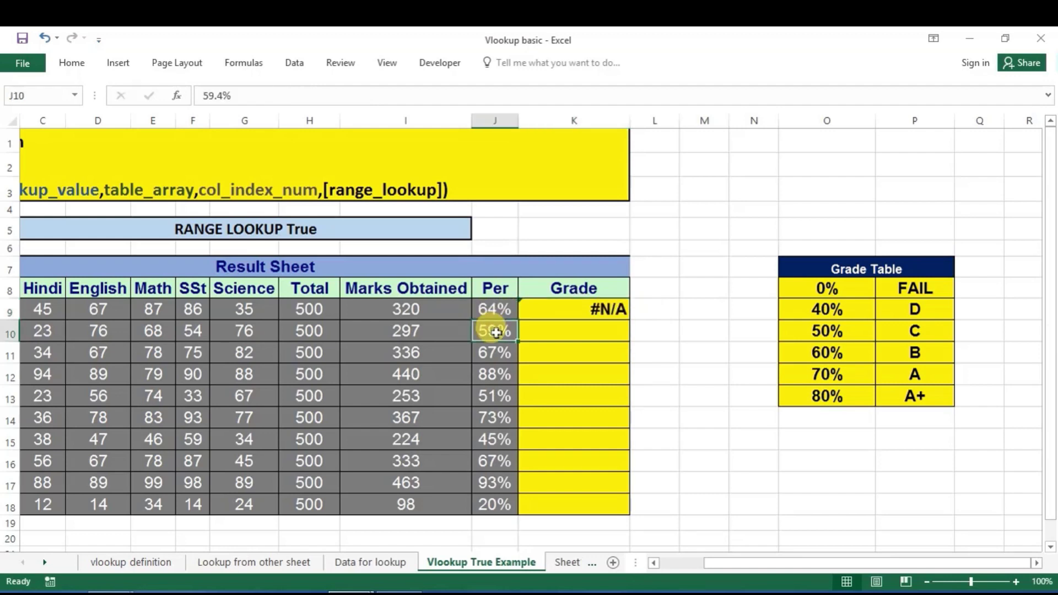
left_click(586, 310)
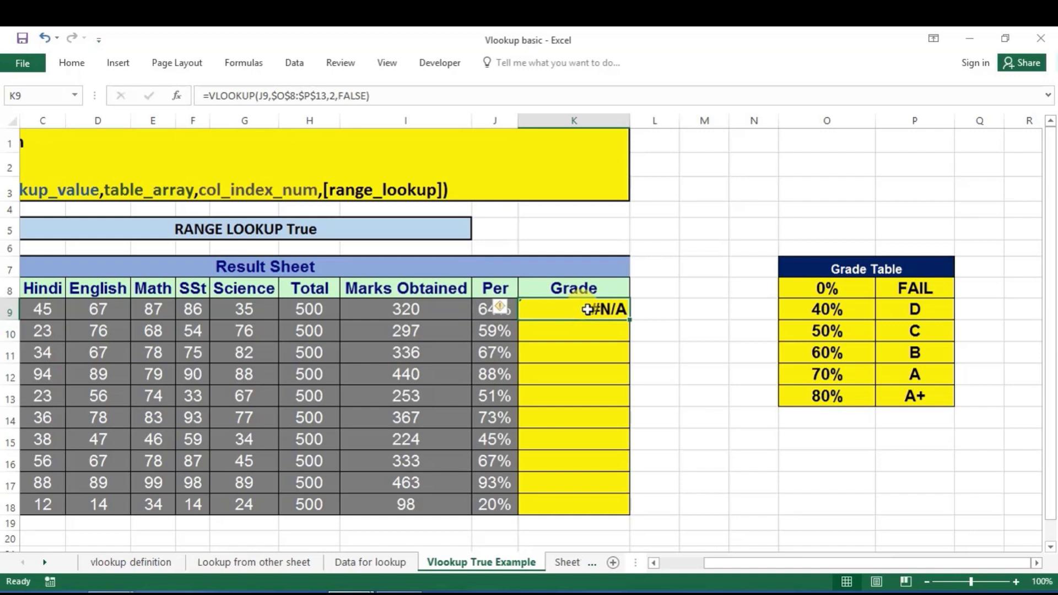
left_click_drag(626, 319, 631, 509)
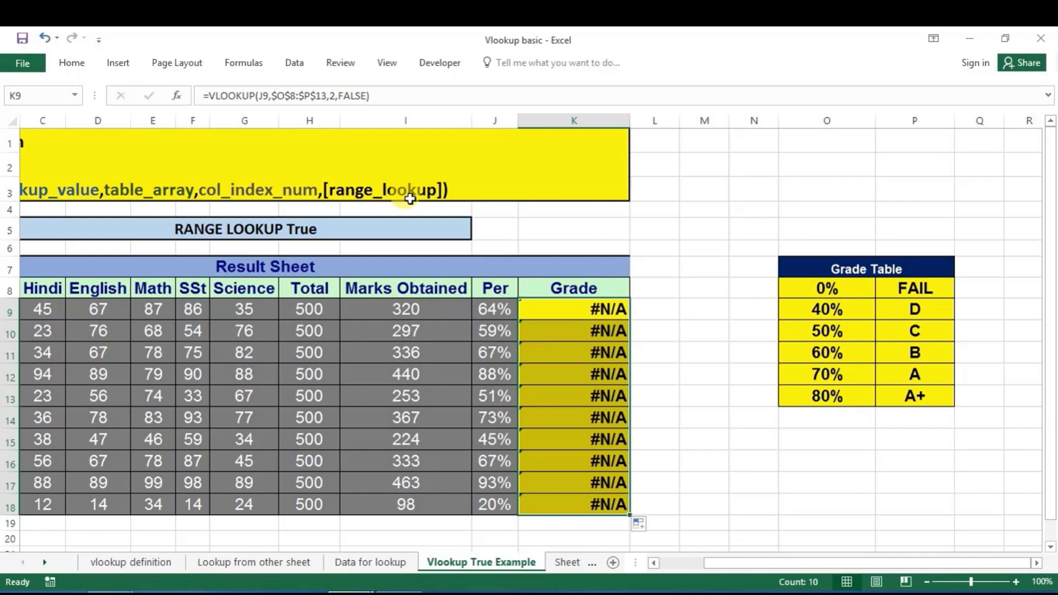
Clear the exact-match formulas from the Grade cells K9:K18
left_click(494, 331)
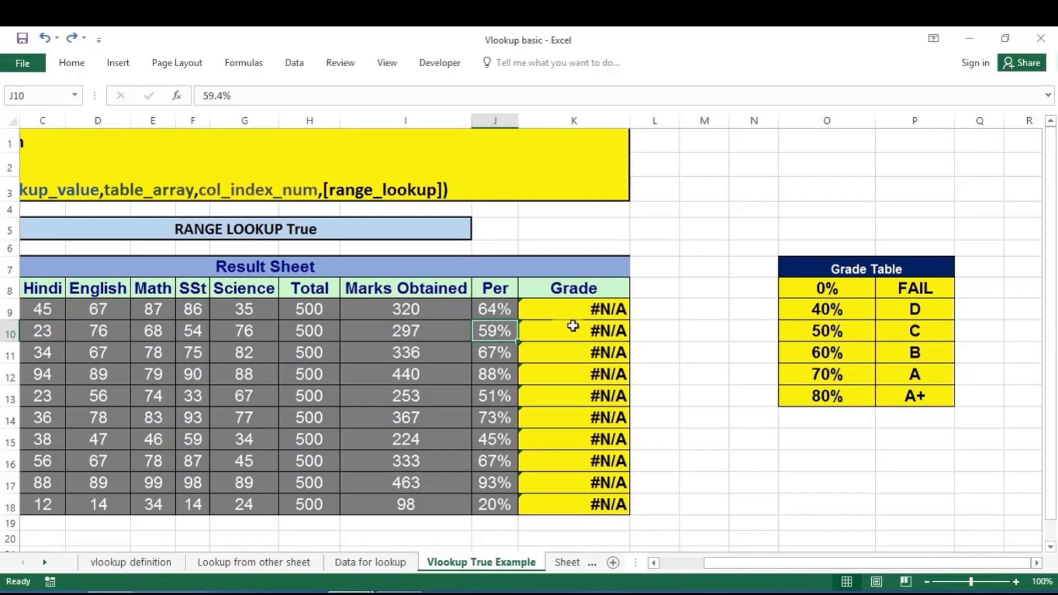
left_click(606, 309)
left_click_drag(612, 379, 612, 499)
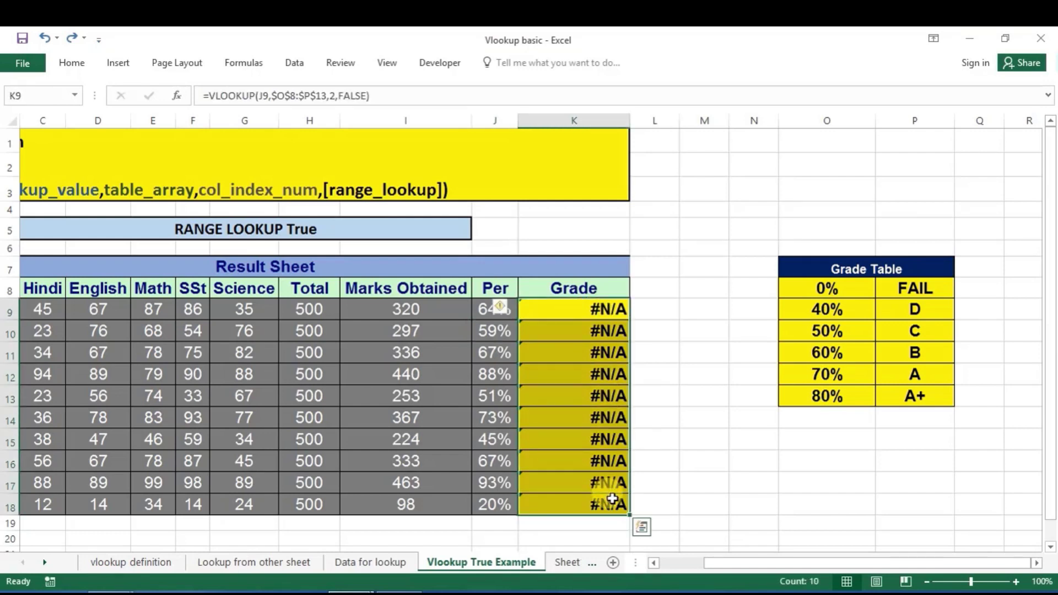
key("Delete")
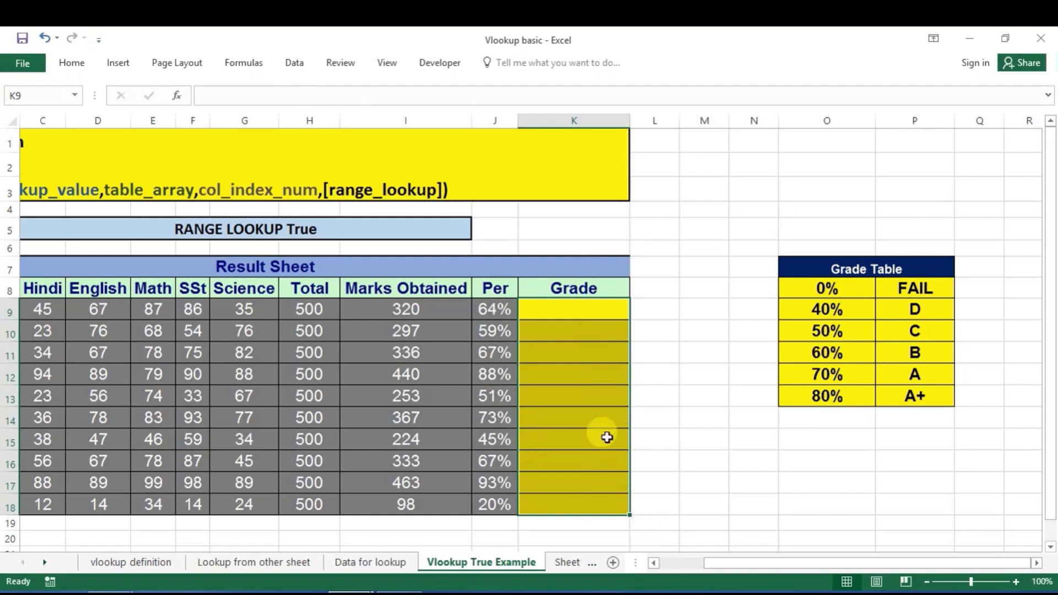
Start a new VLOOKUP formula in the emptied cell K9 with the percentage in J9 as the lookup value
left_click(590, 310)
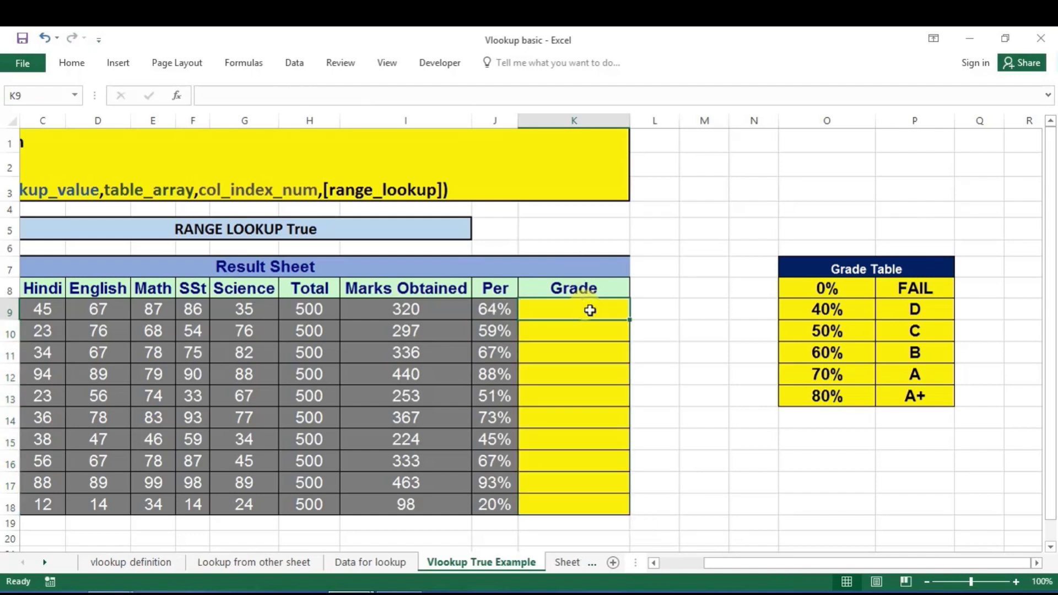
type("=")
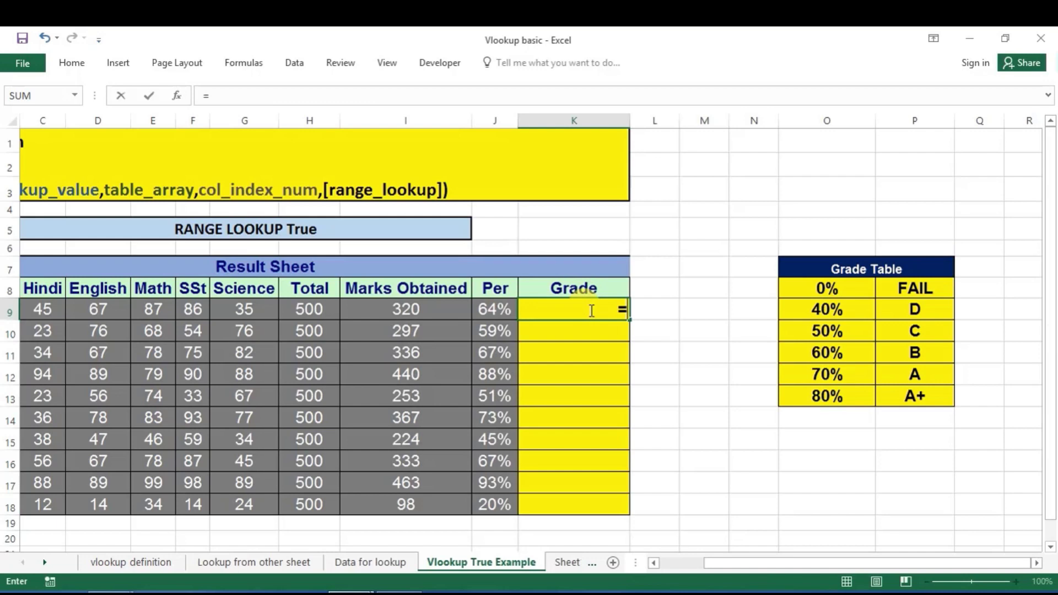
type("vl")
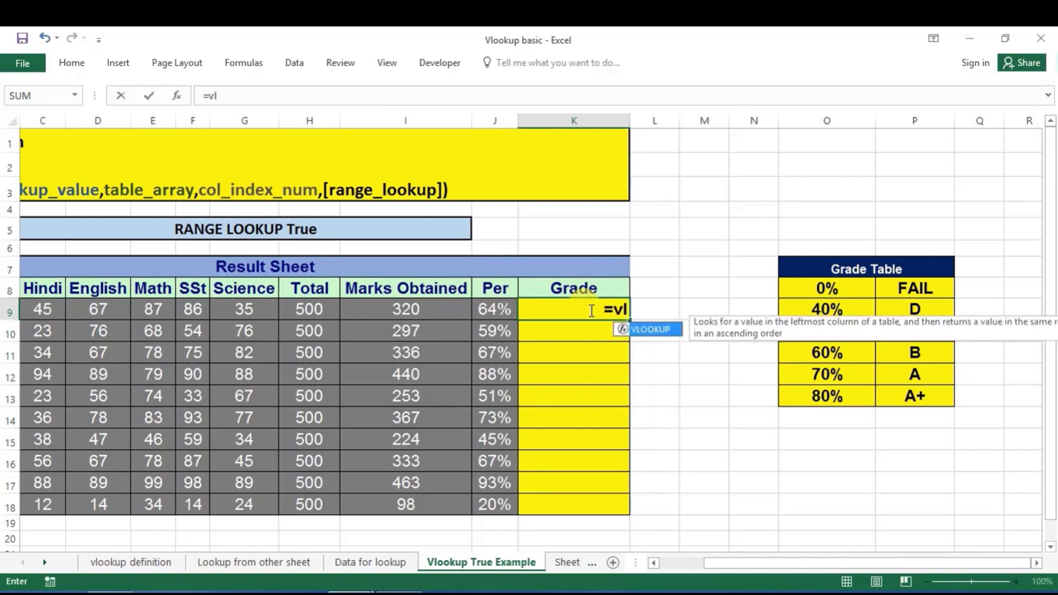
key("Tab")
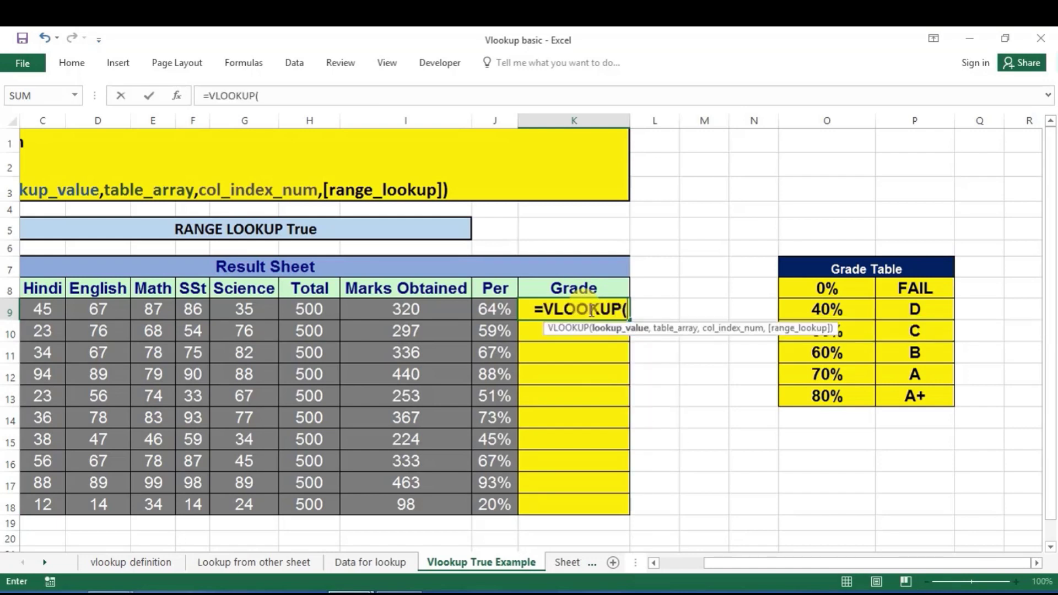
left_click(500, 309)
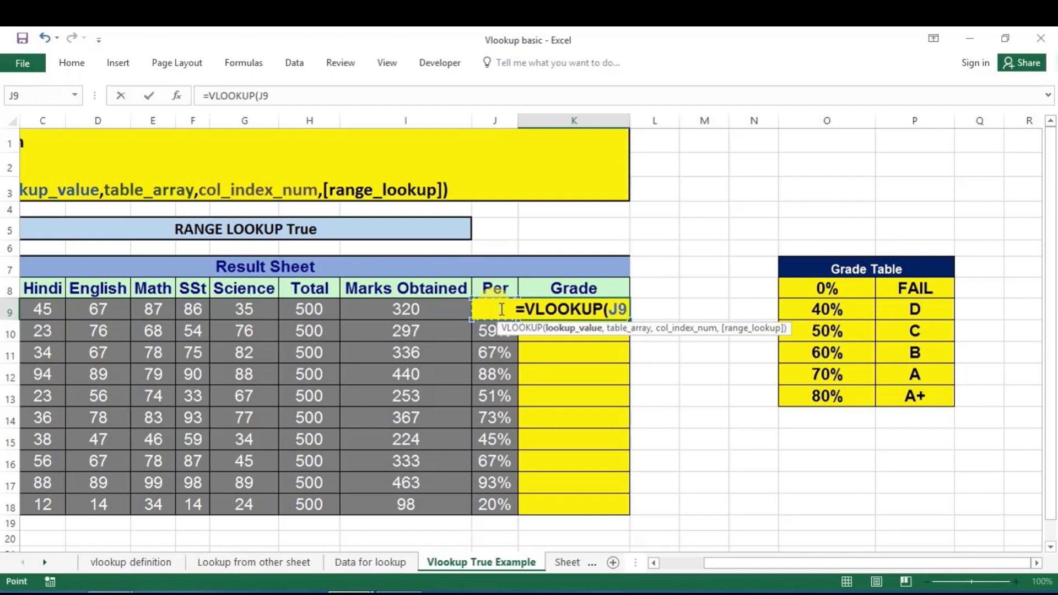
type(",")
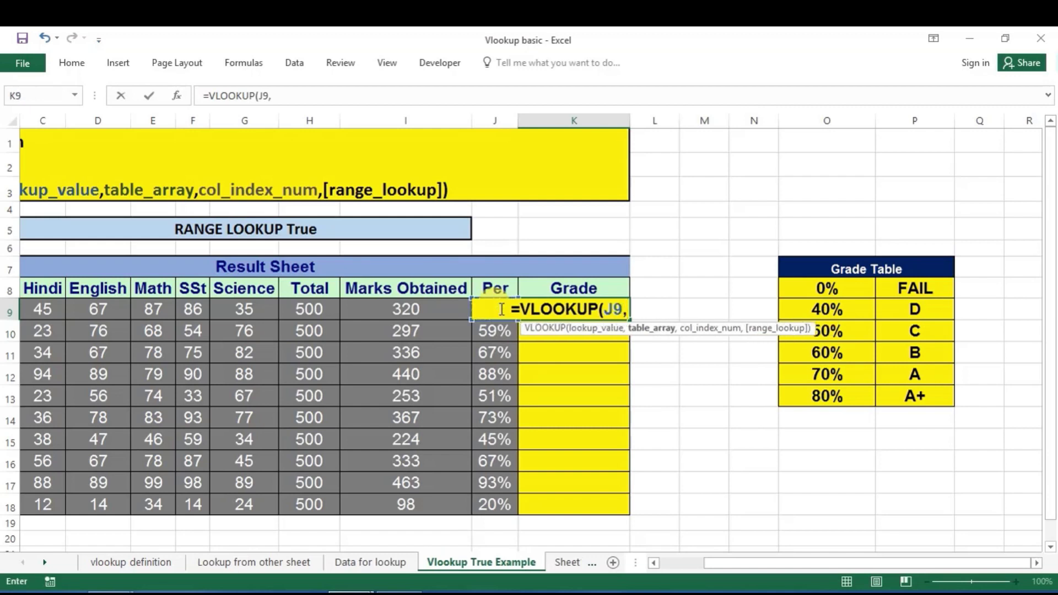
Use the Grade Table range as the new formula's table array, locked as $O$8:$P$13
left_click(835, 288)
left_click_drag(834, 289, 913, 393)
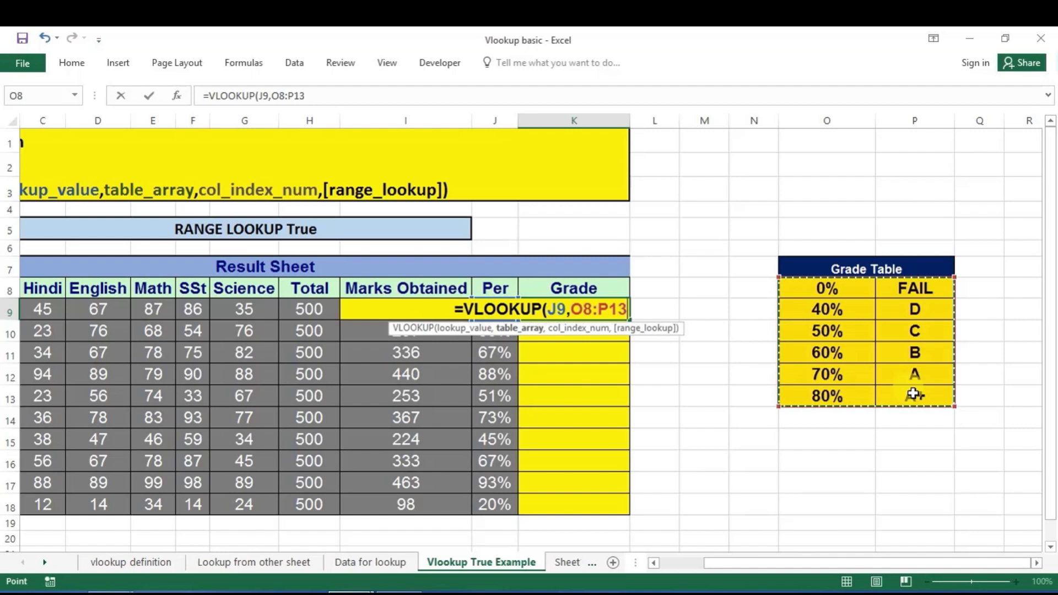
key("F4")
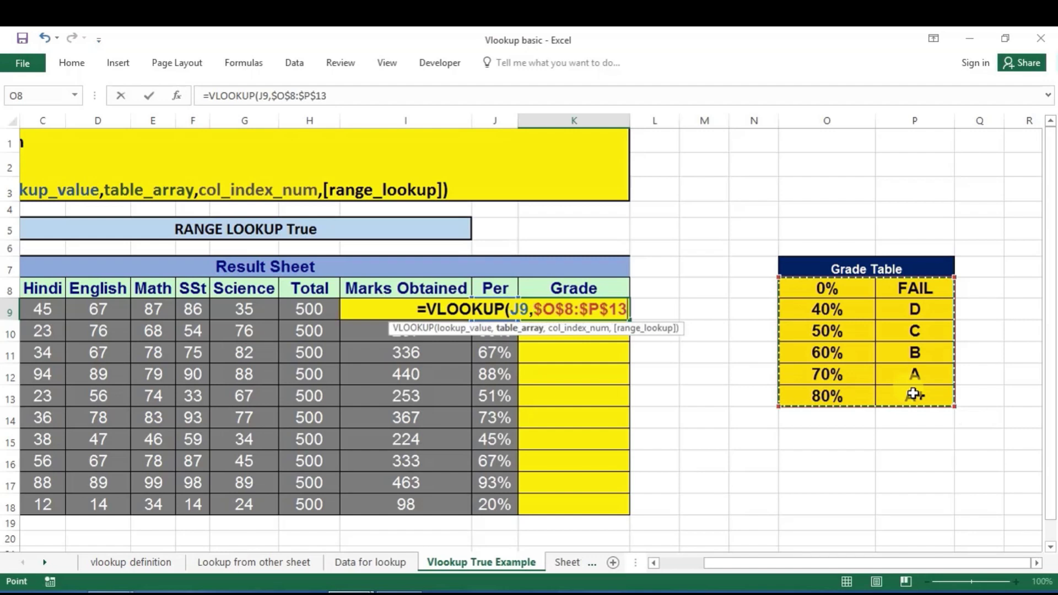
type(",")
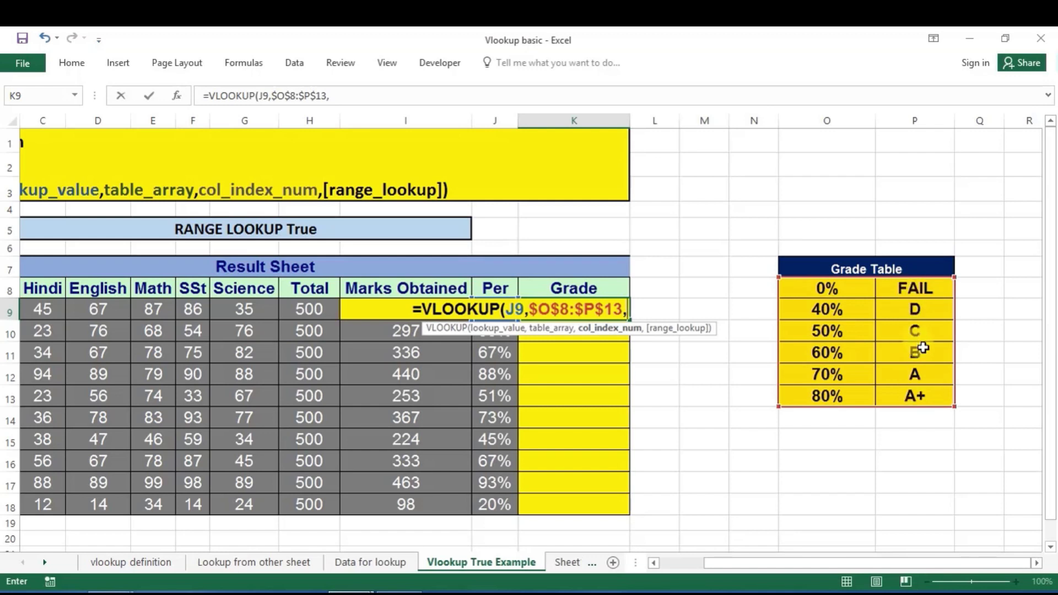
Finish the K9 formula with column index 2 and TRUE for an approximate match
type("2")
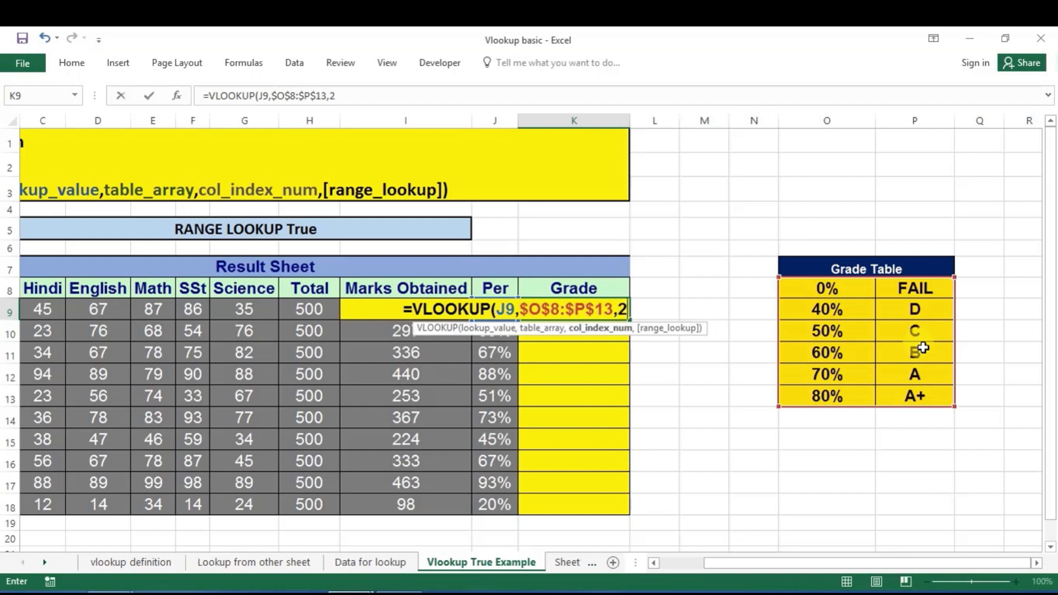
type(",")
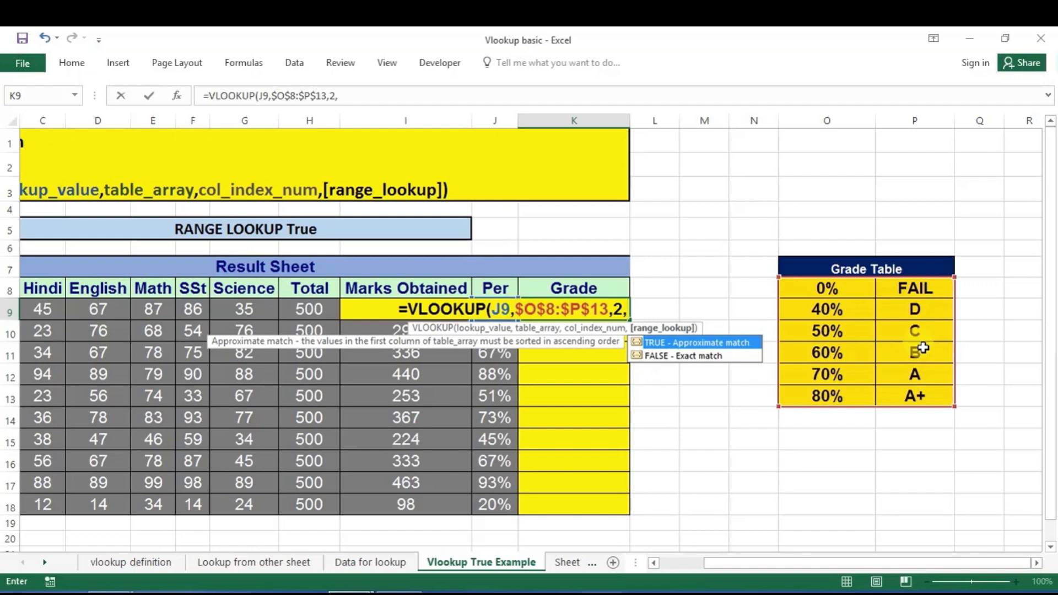
key("Tab")
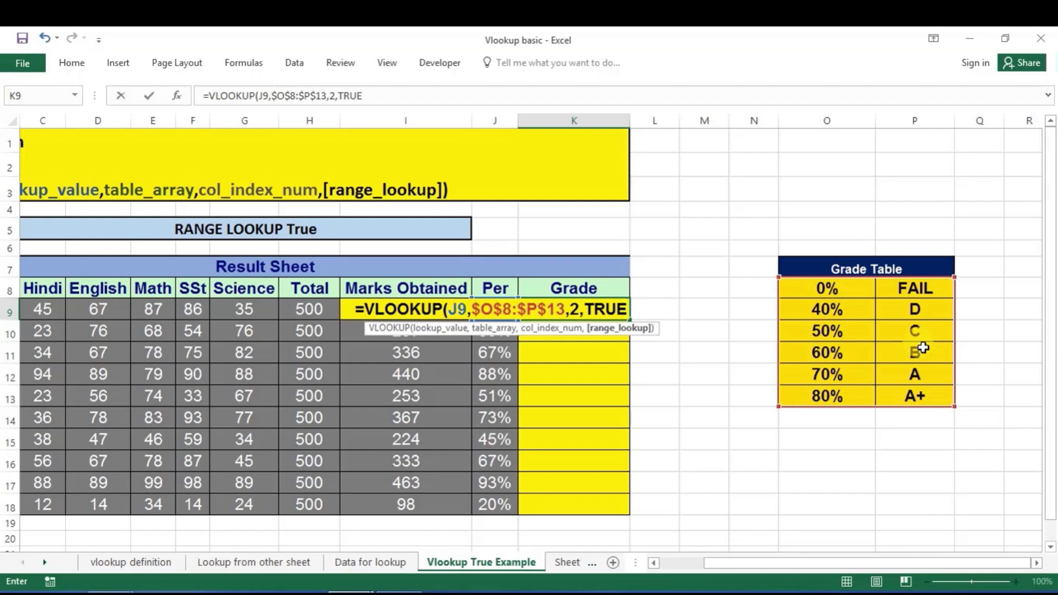
type(")")
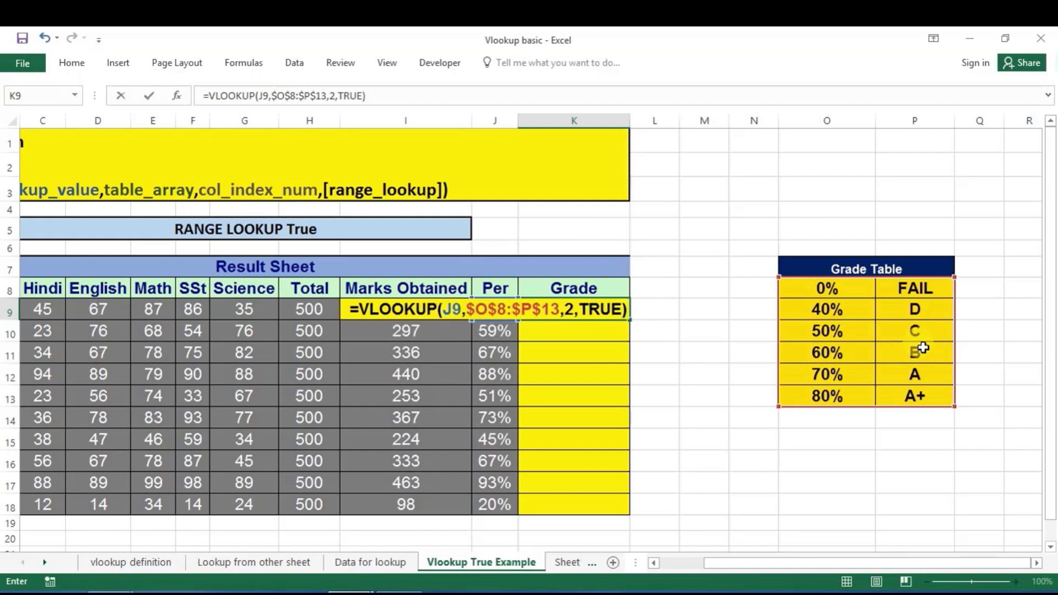
key("Return")
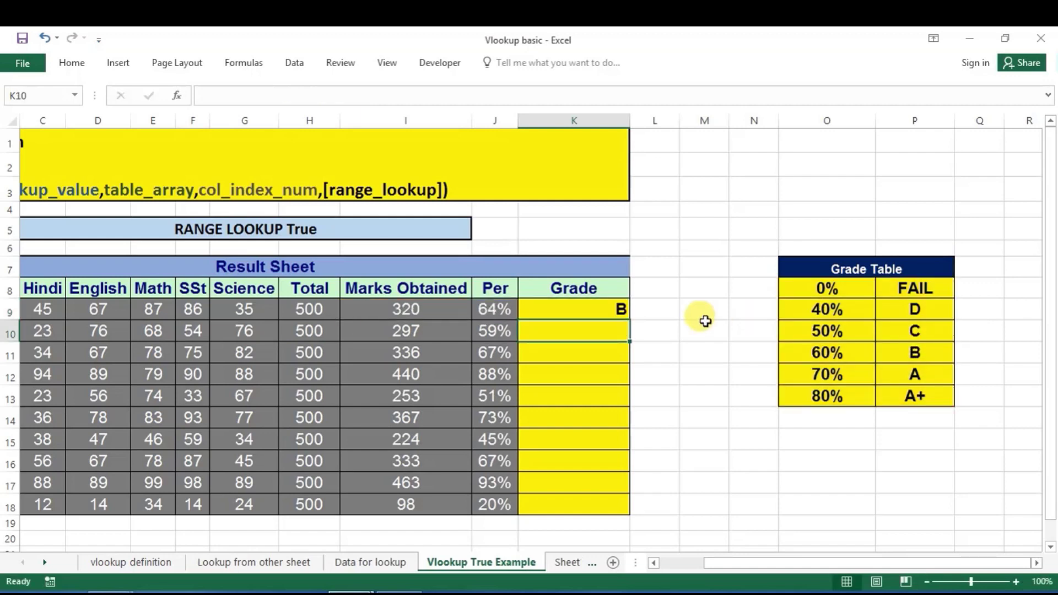
Fill the approximate-match formula from K9 down to K18 and check the copied formula in K10
left_click(610, 312)
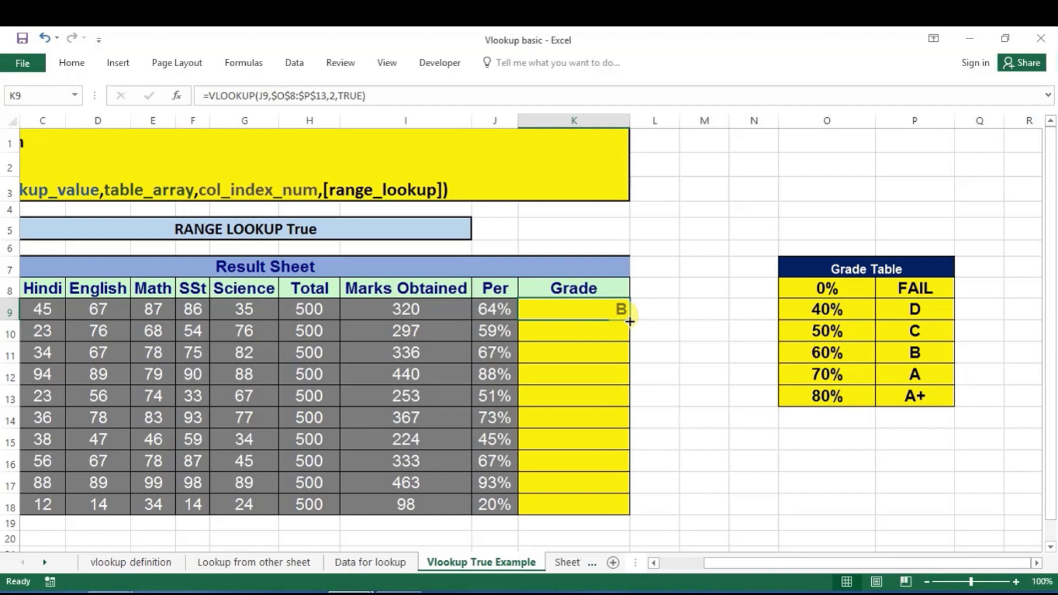
double_click(629, 321)
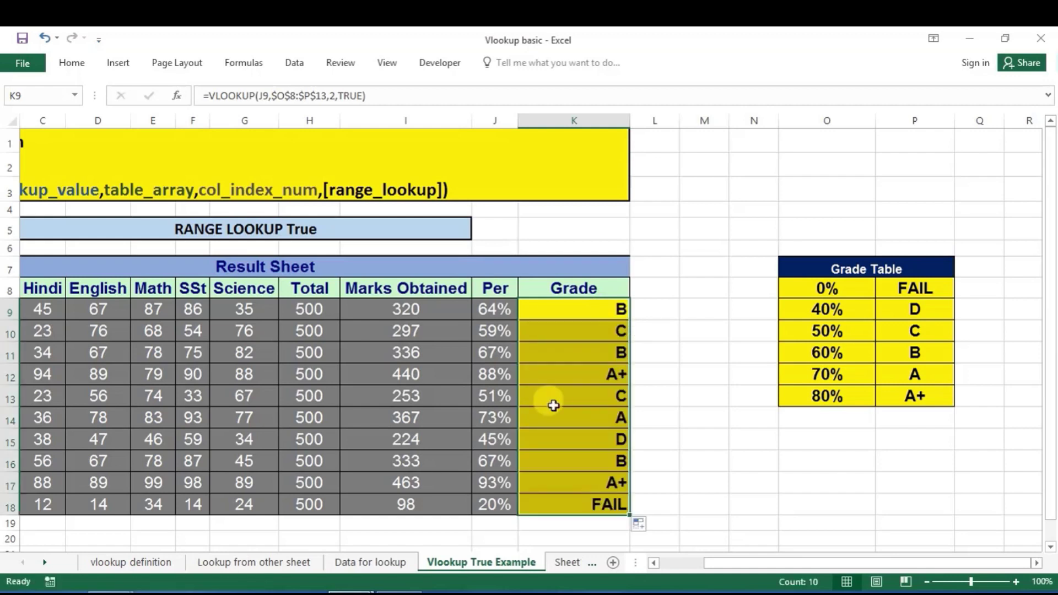
left_click(553, 333)
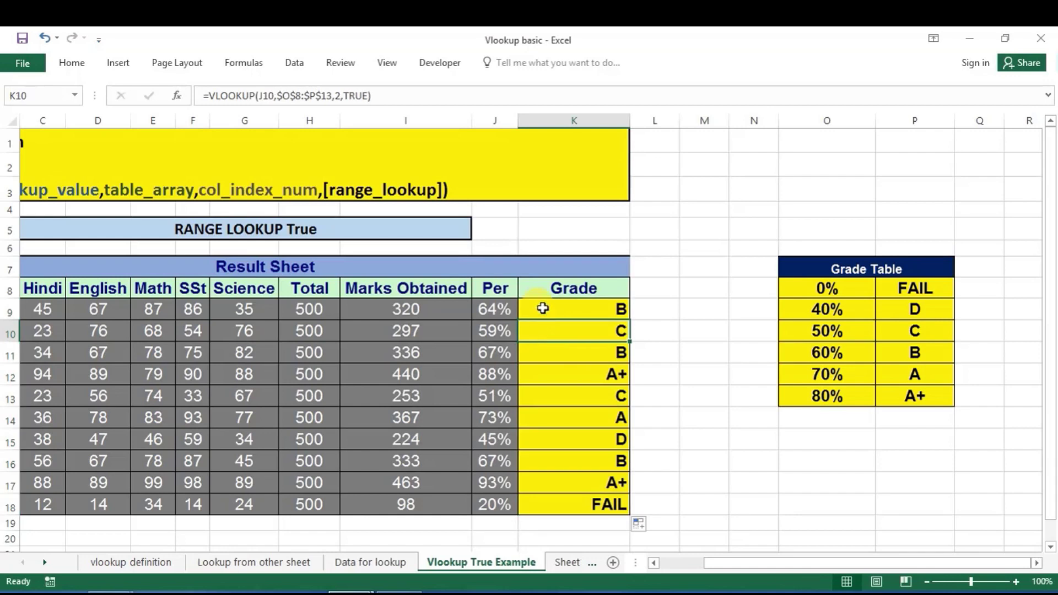
Compare the percentage in J9 and its grade in K9 with the Grade Table's thresholds and grades
left_click(503, 307)
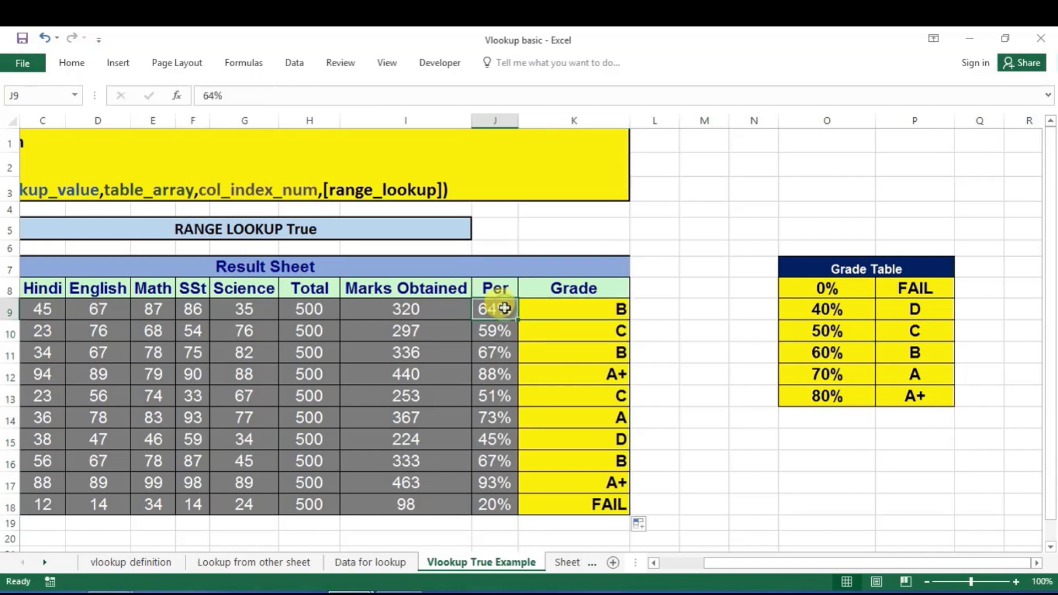
left_click(546, 311)
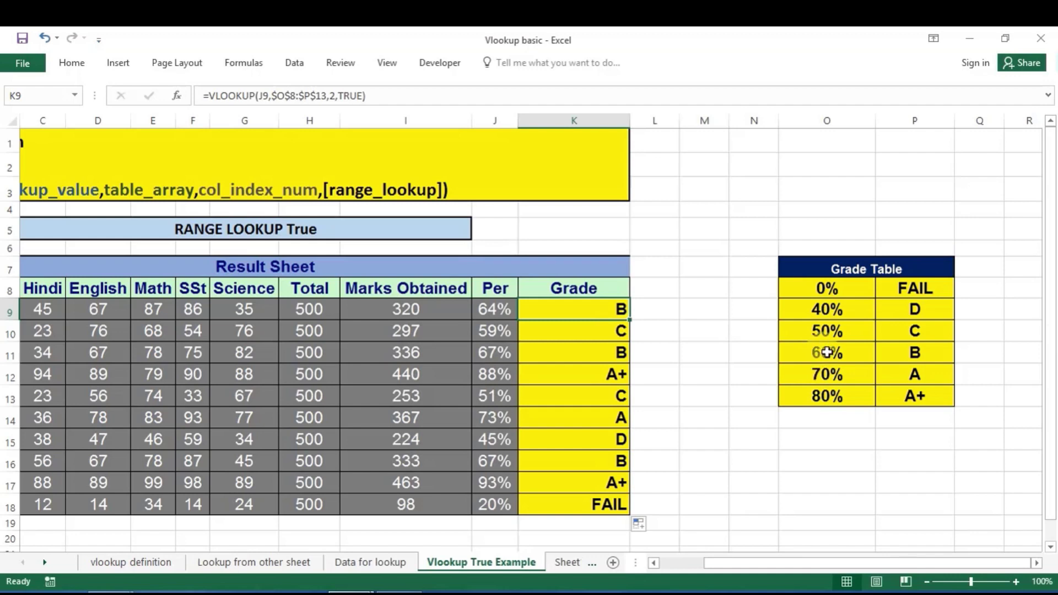
left_click(897, 355)
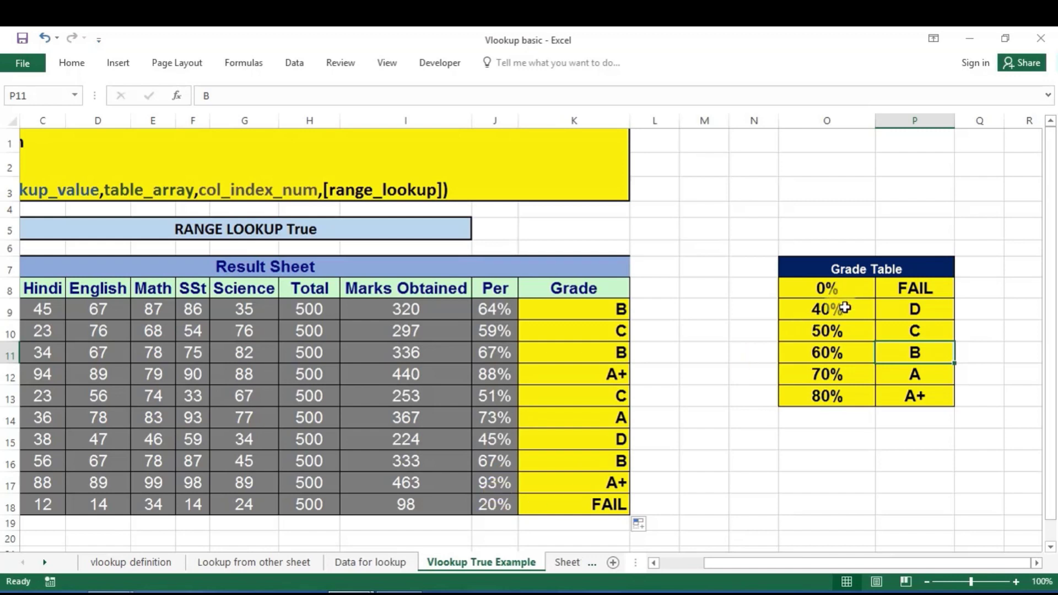
left_click(905, 290)
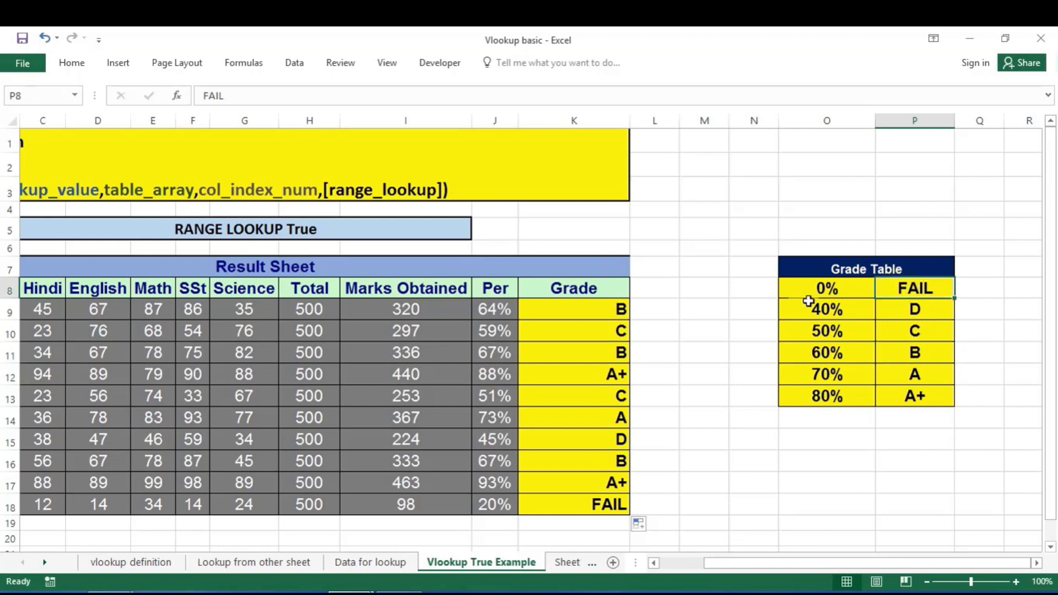
Examine the Grade Table's 0%, 40% and 50% thresholds and the grades in P8 and P10
left_click(830, 287)
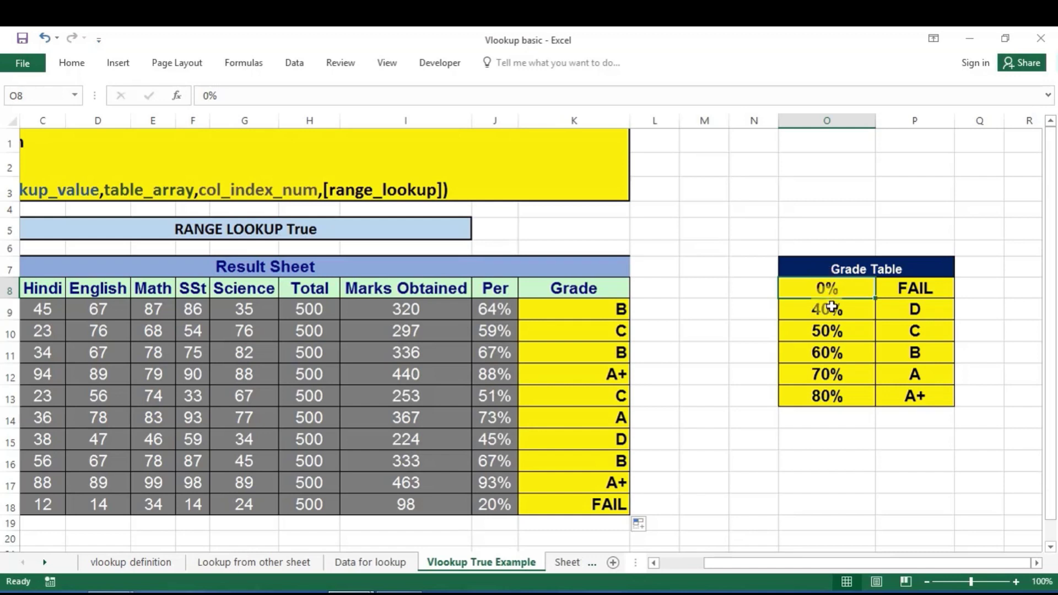
left_click(830, 307)
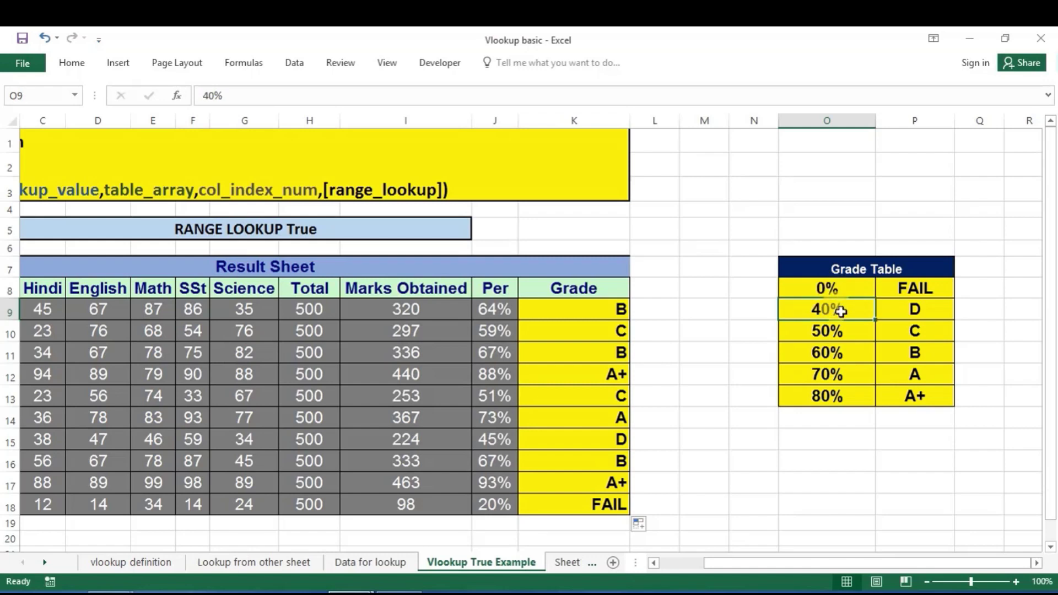
left_click(845, 288)
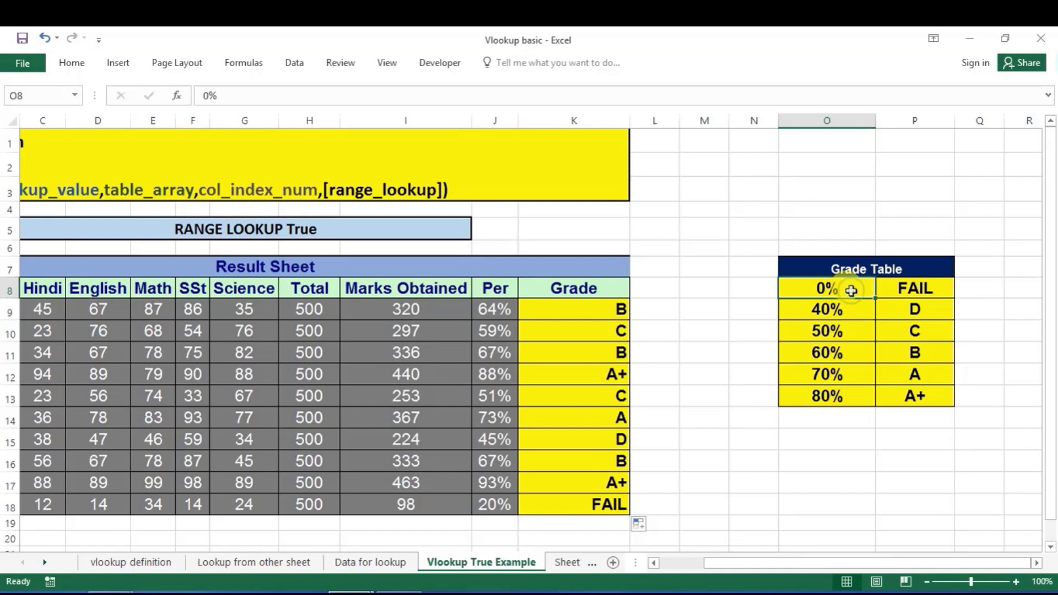
left_click(901, 288)
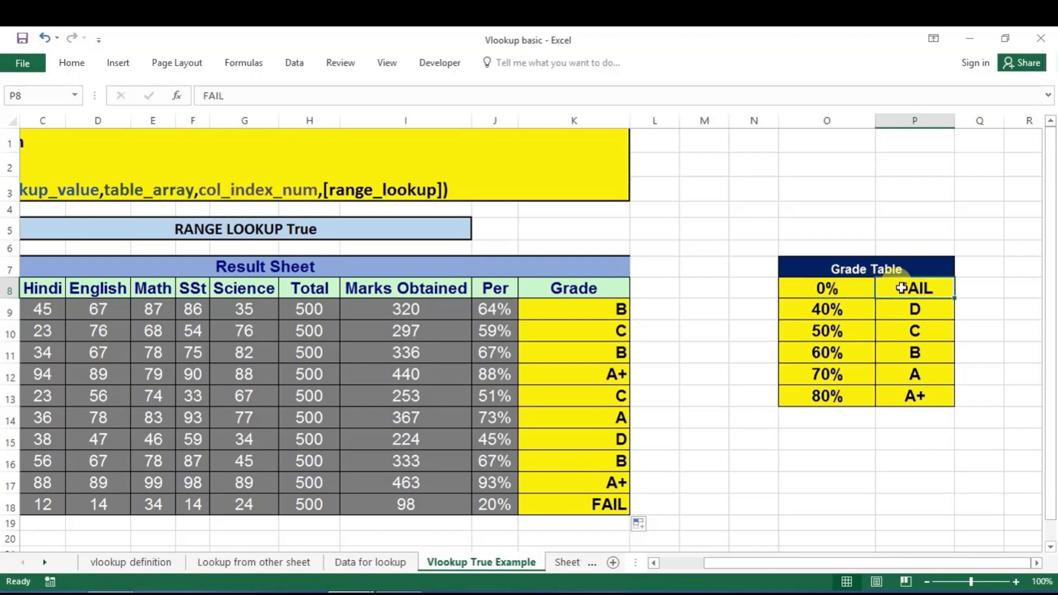
left_click(835, 331)
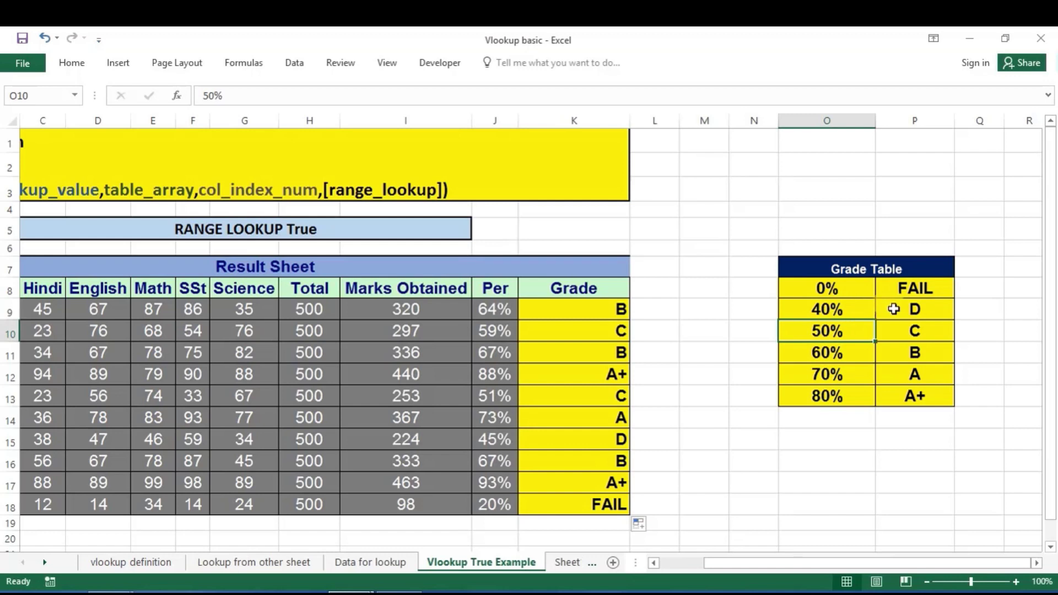
left_click(902, 334)
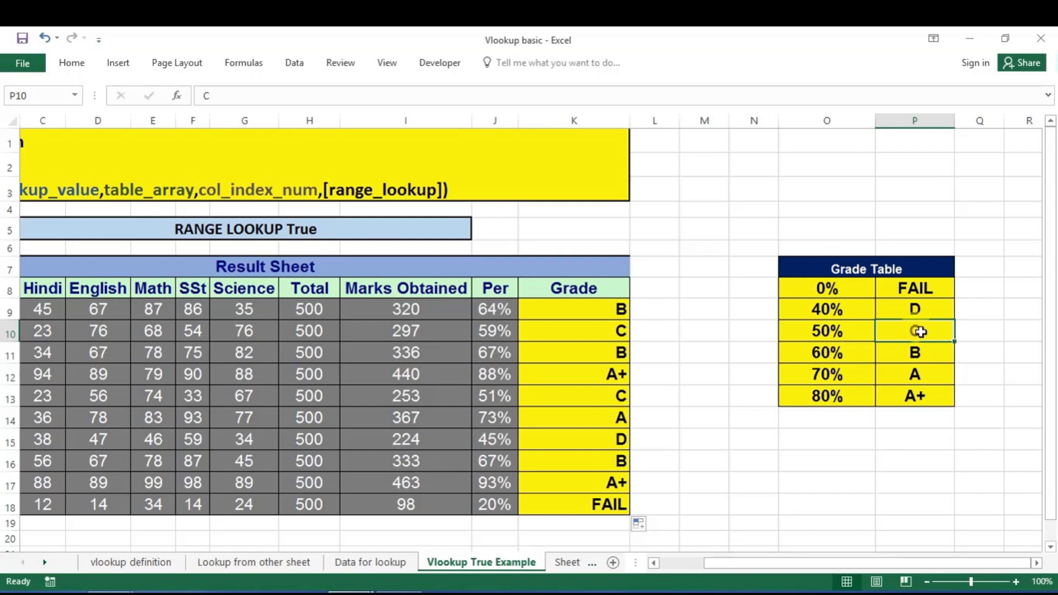
Compare the percentage in J9 with the Grade Table's 60% and 70% thresholds
left_click(841, 357)
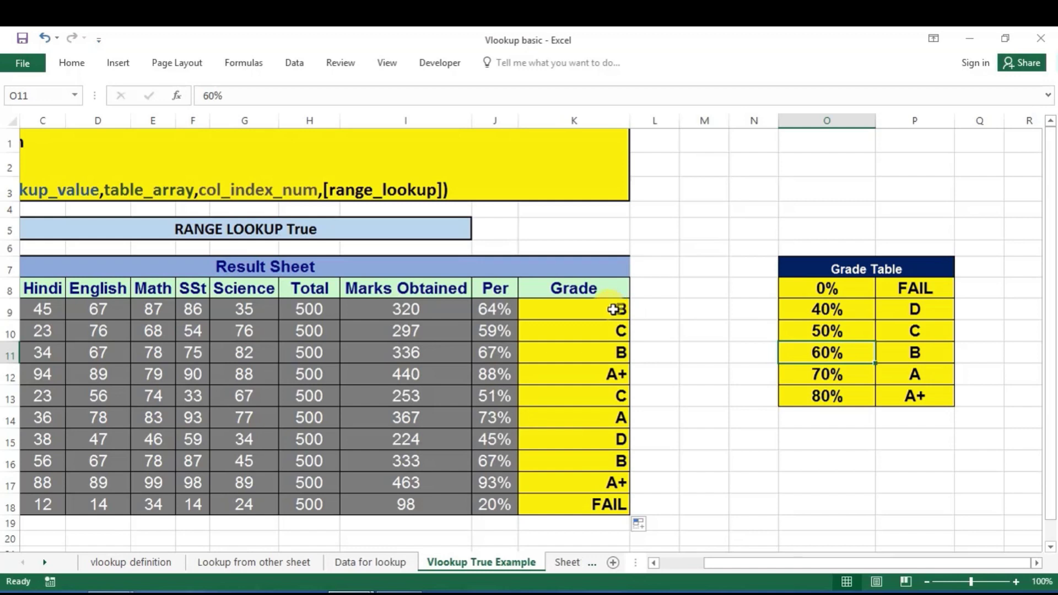
left_click(503, 303)
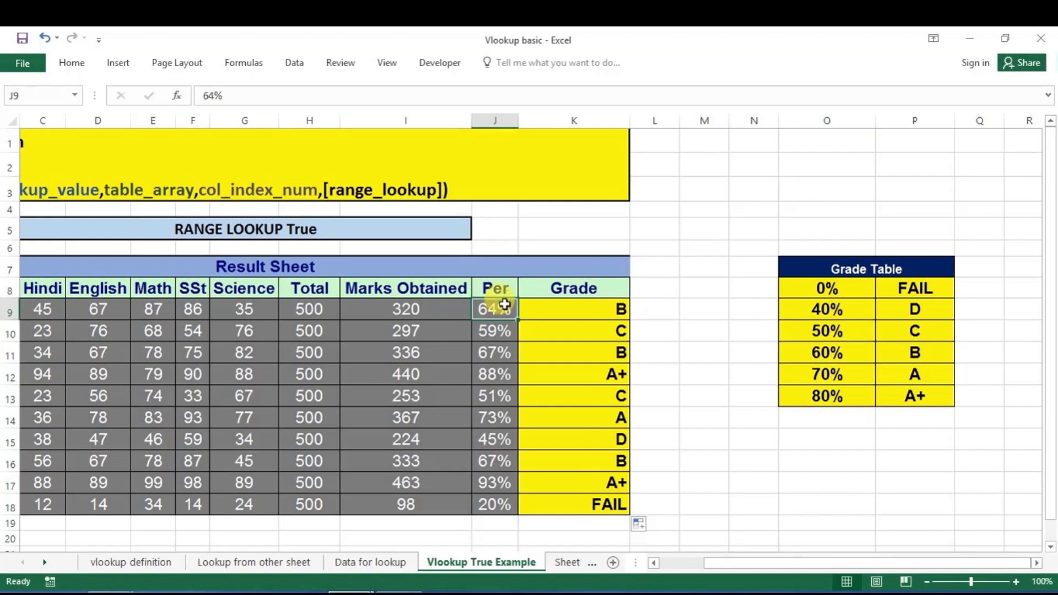
left_click(828, 374)
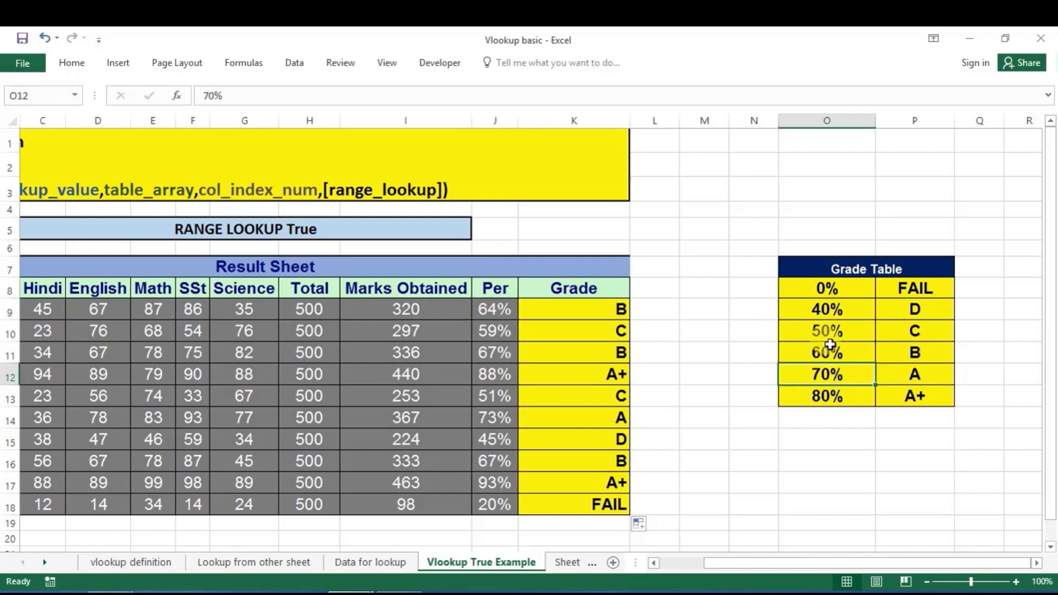
left_click(830, 353)
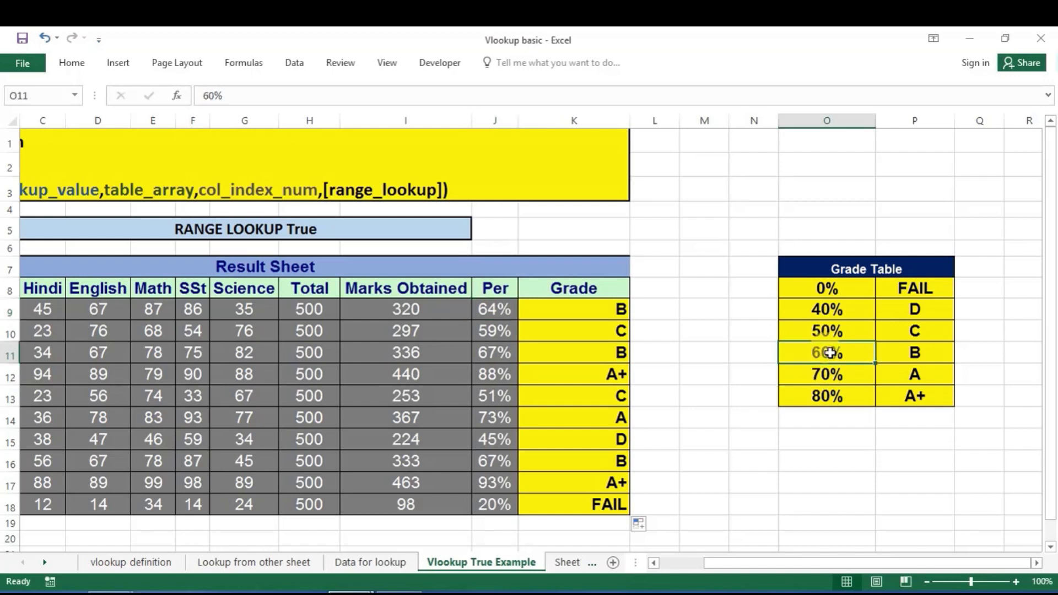
Review the order of the Grade Table's percentage thresholds in O8:O13, including the grade for the 80% threshold
left_click(811, 293)
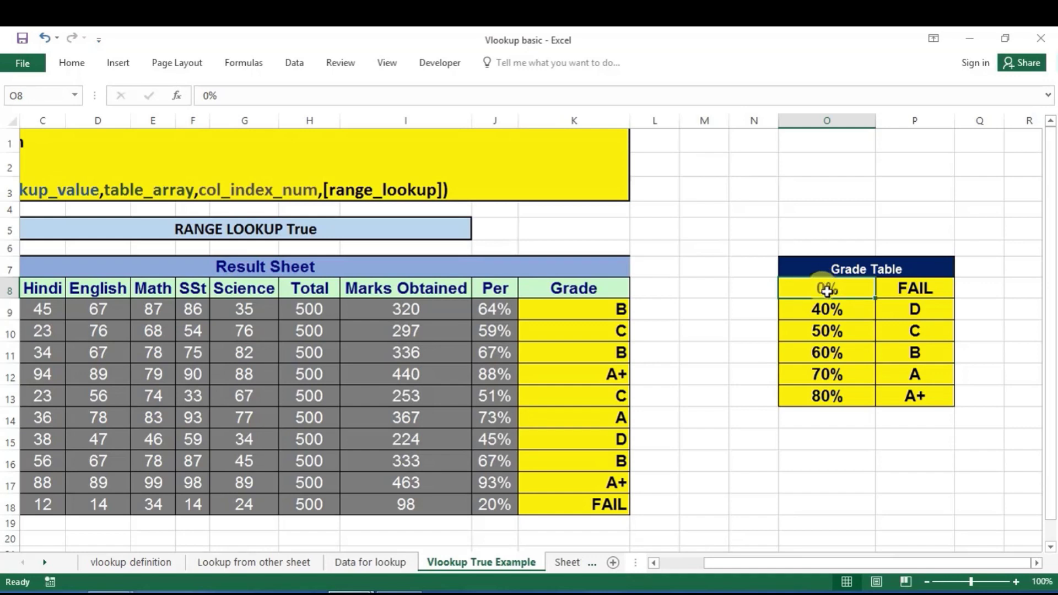
left_click(834, 288)
left_click(835, 307)
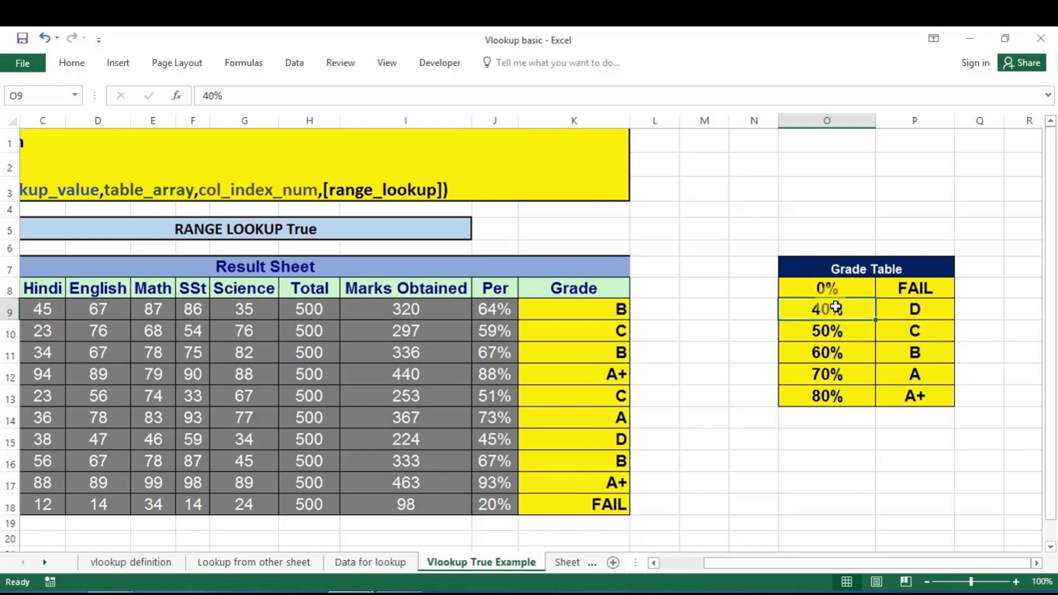
left_click(837, 312)
left_click(836, 399)
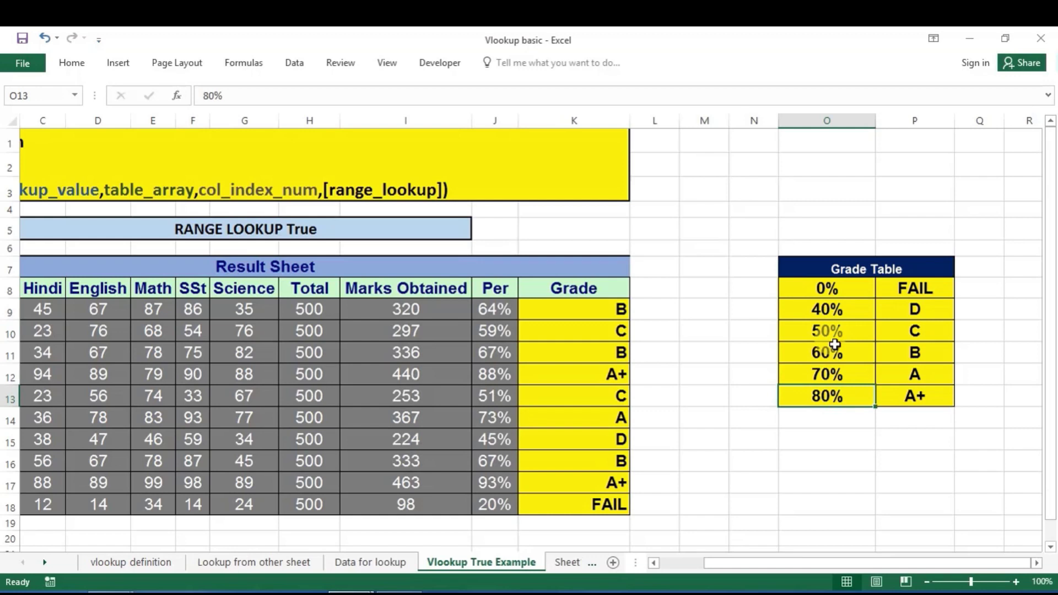
left_click(835, 347)
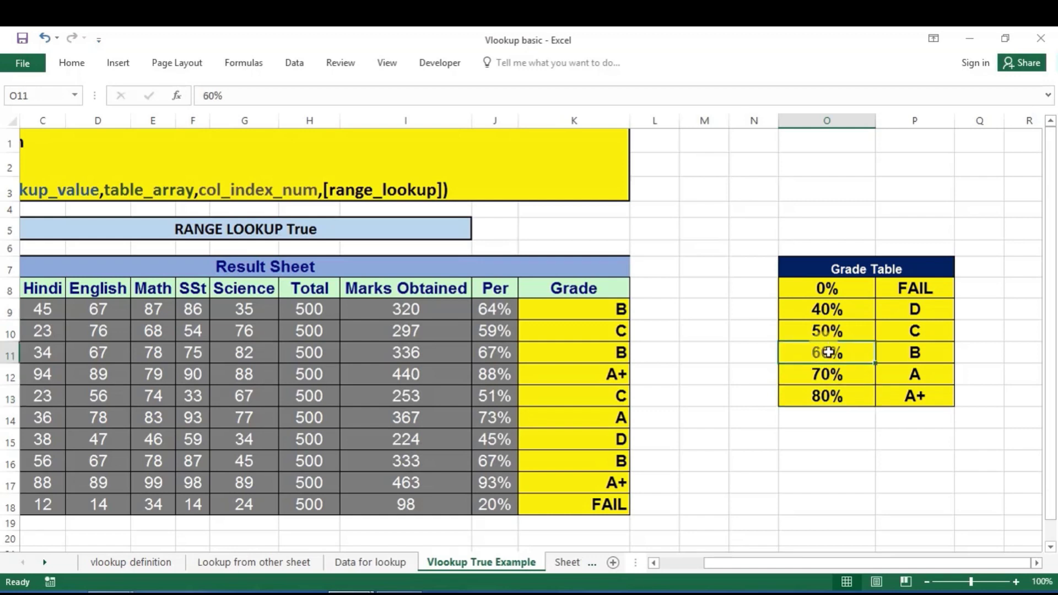
left_click(829, 327)
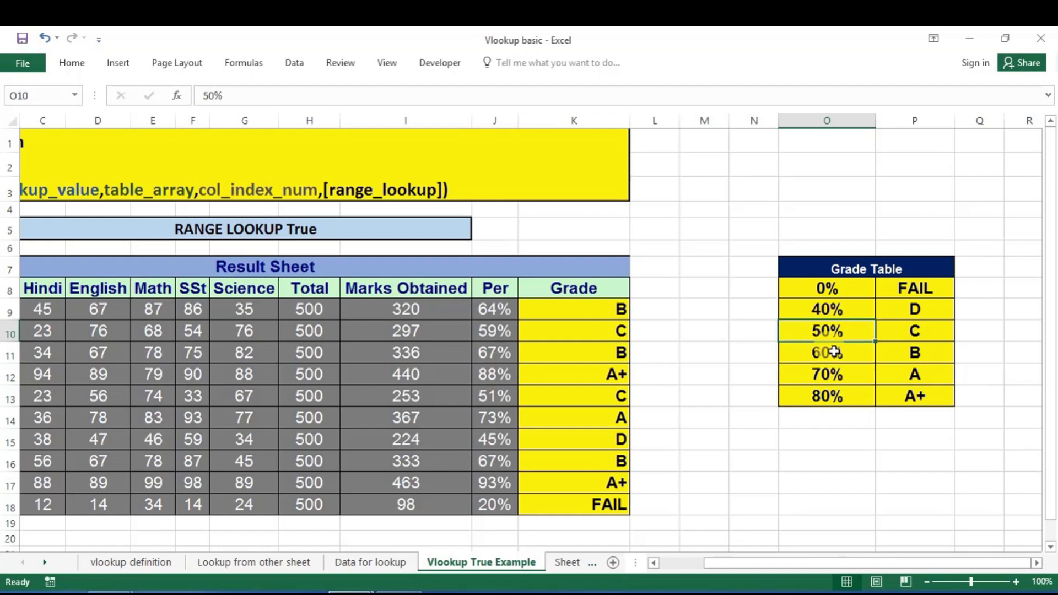
left_click(834, 351)
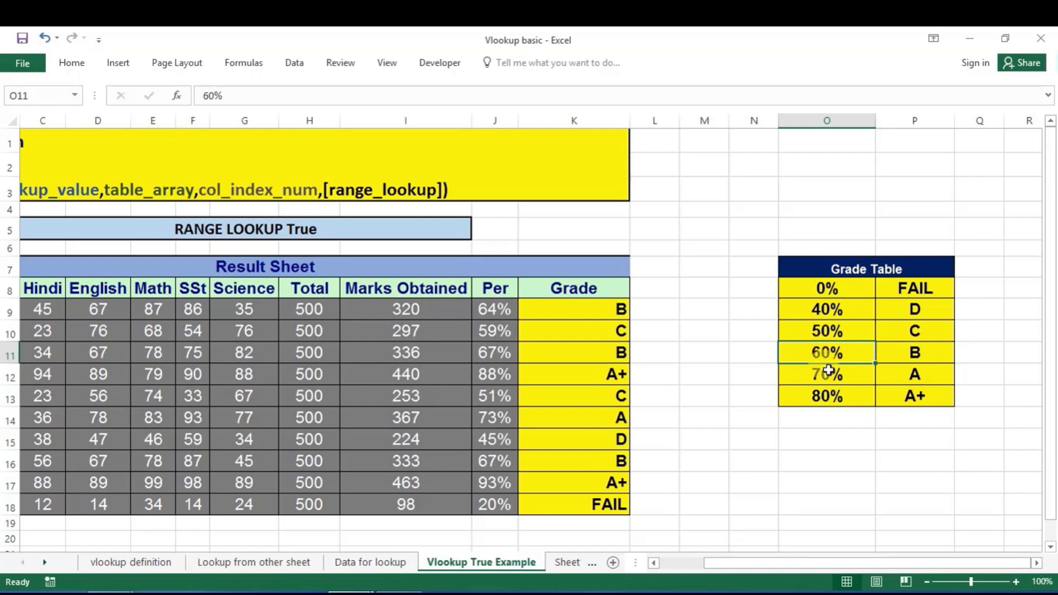
left_click(828, 288)
left_click(830, 327)
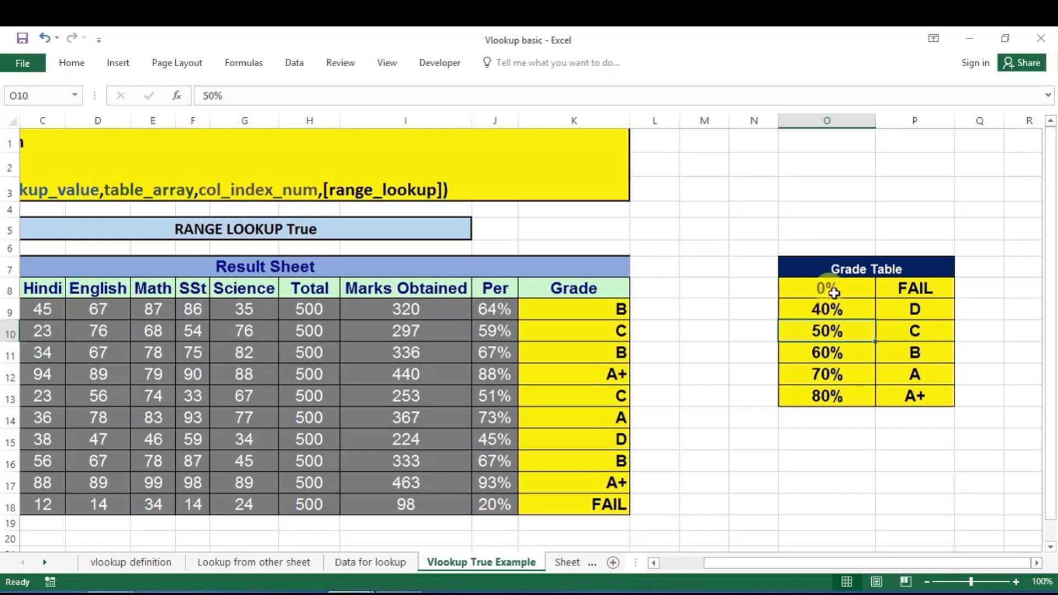
left_click(845, 396)
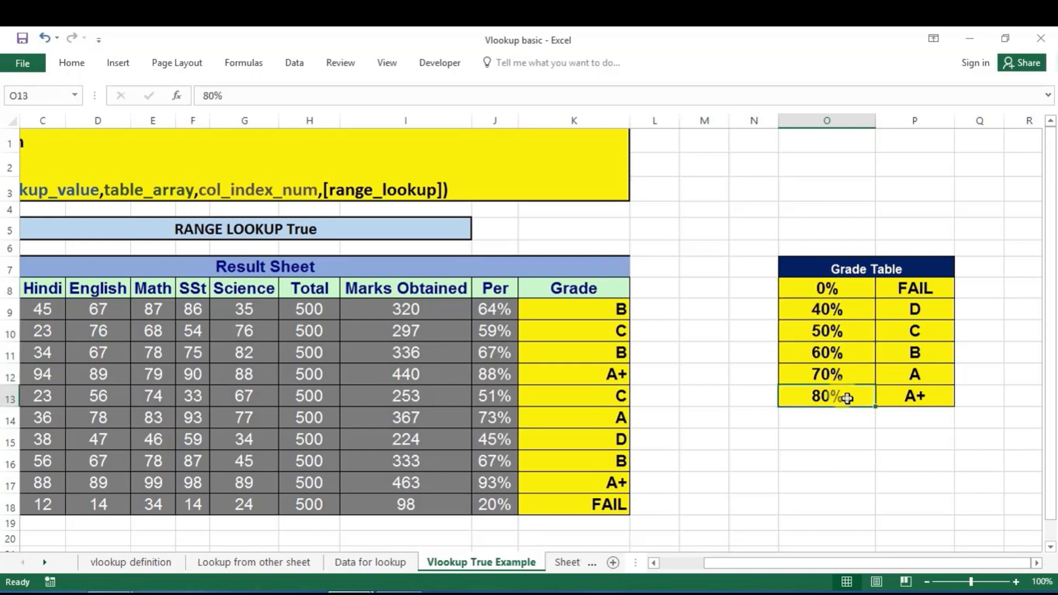
left_click(912, 394)
left_click(853, 350)
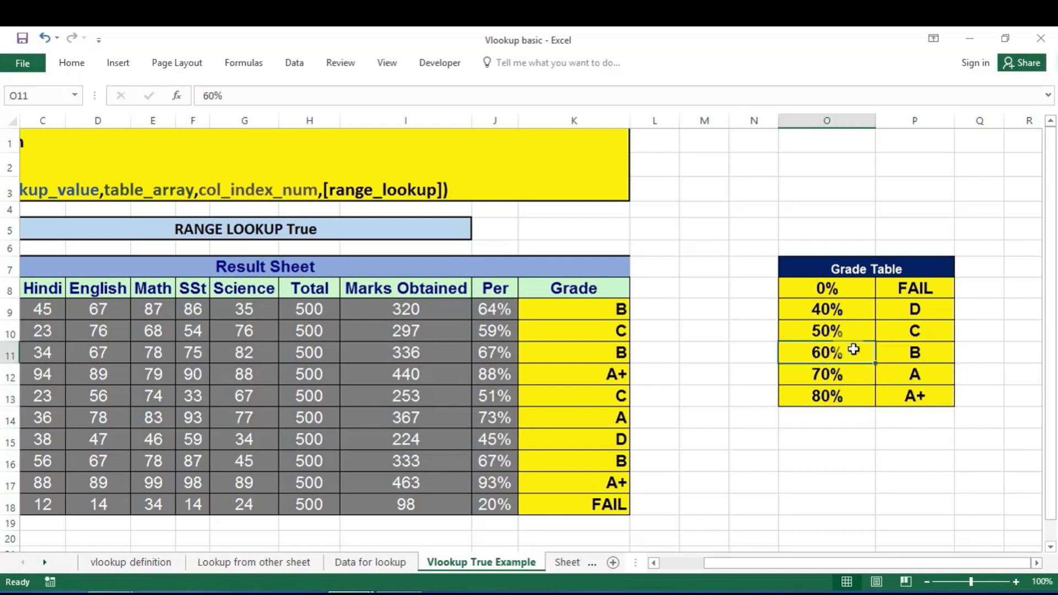